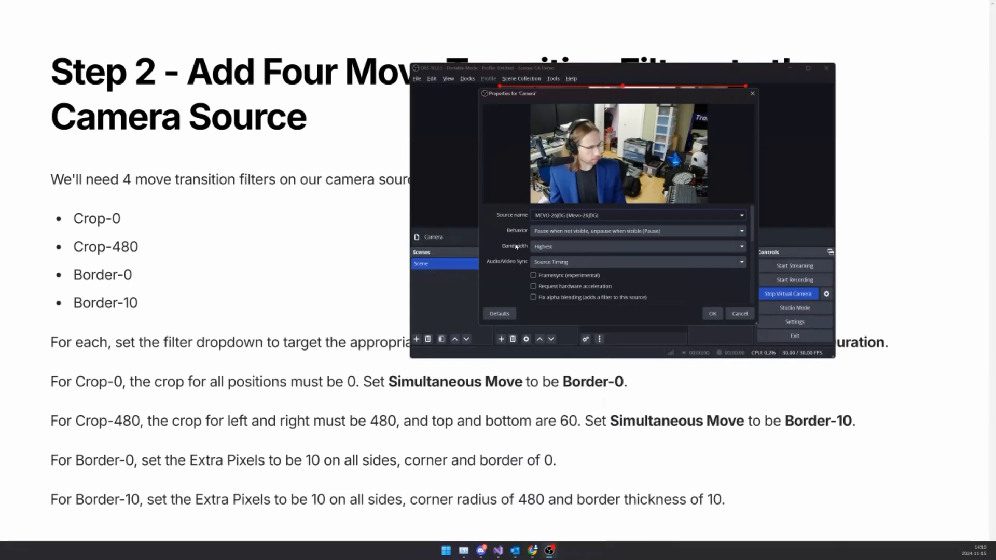
Step: Review the Camera source's remaining properties and accept them as they are
scroll(529, 245, "down", 3)
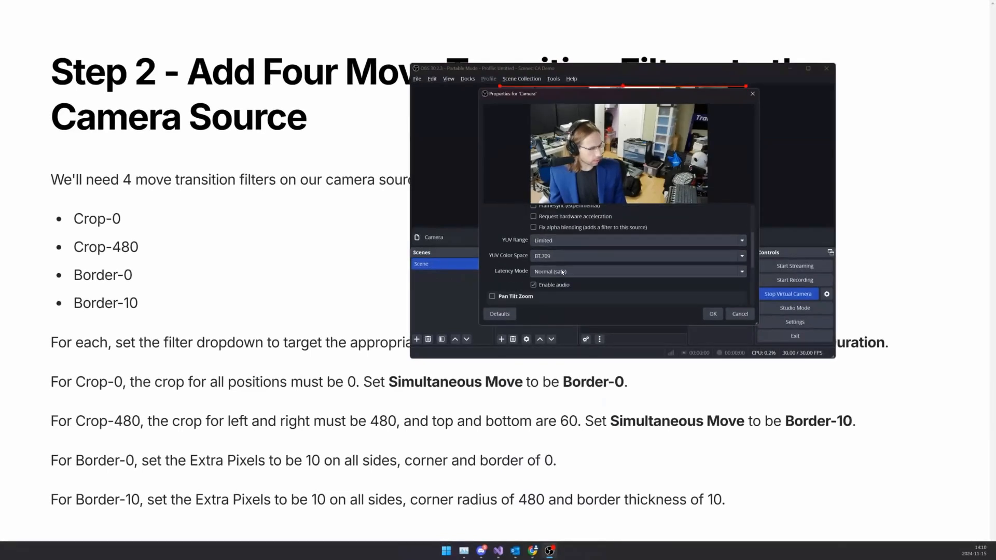
left_click(713, 314)
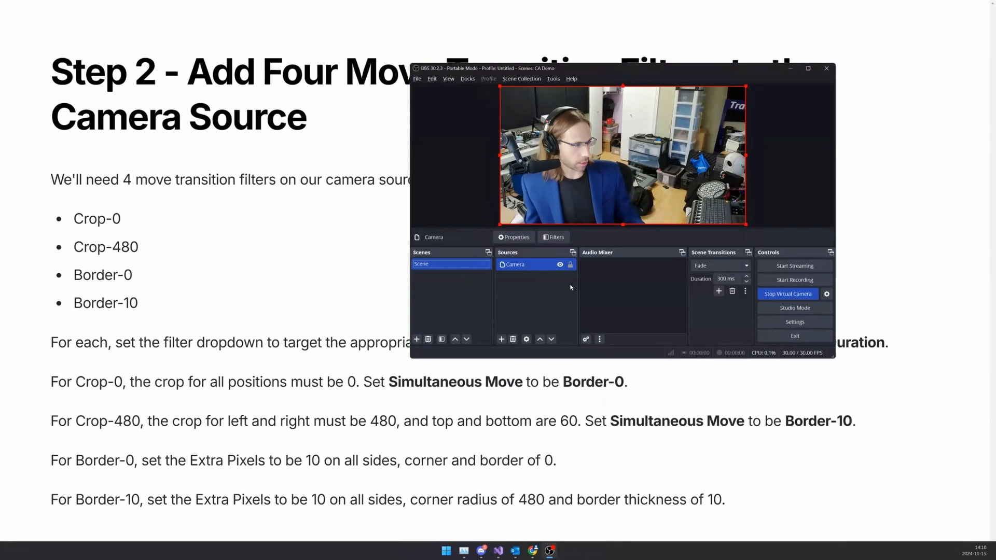
right_click(518, 267)
left_click(761, 228)
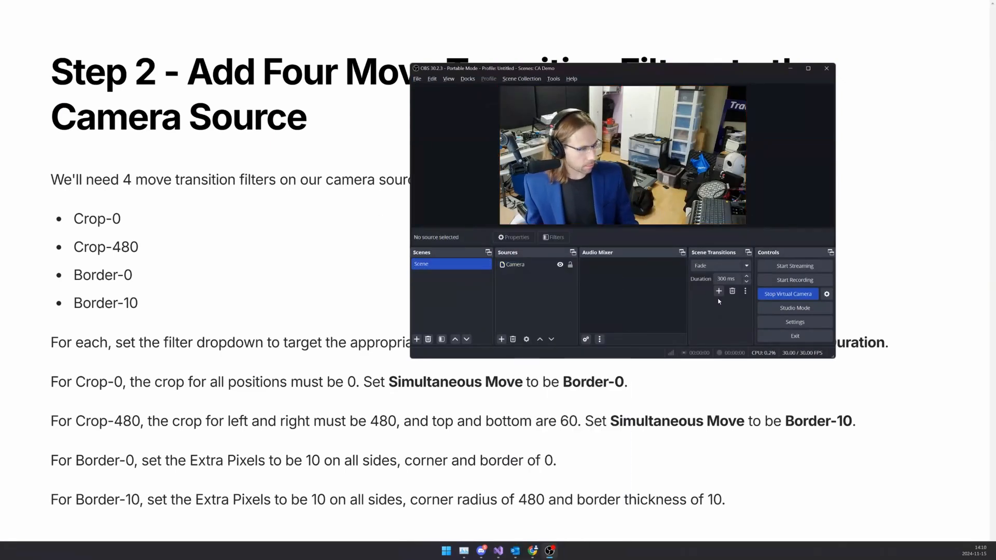
Step: Add a Move scene transition with the name Move and set its duration to 1500 ms
left_click(718, 266)
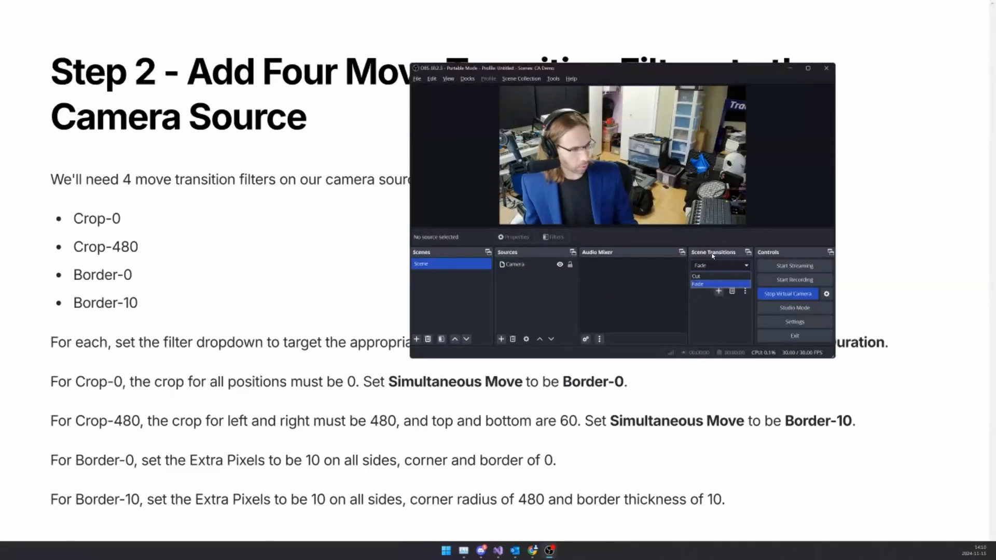
left_click(715, 270)
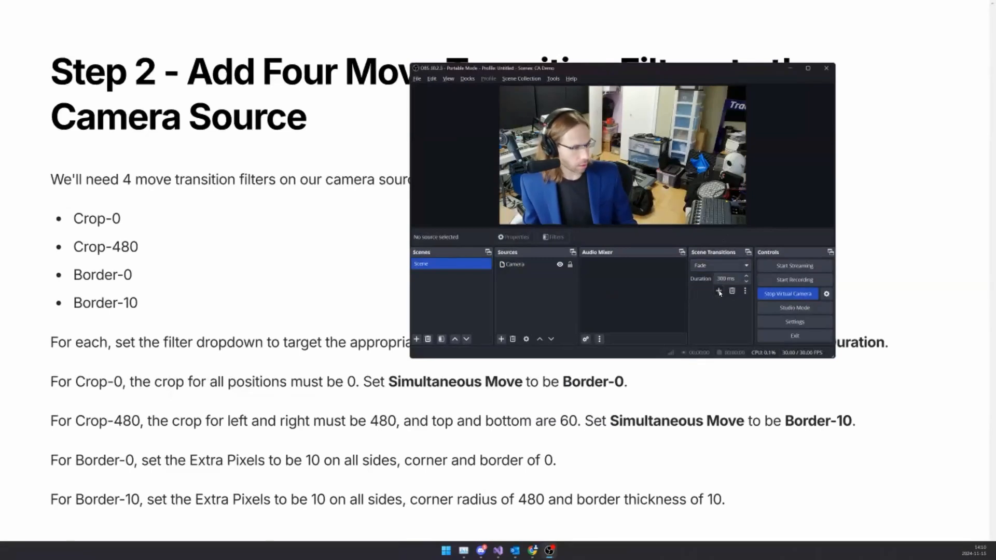
left_click(719, 292)
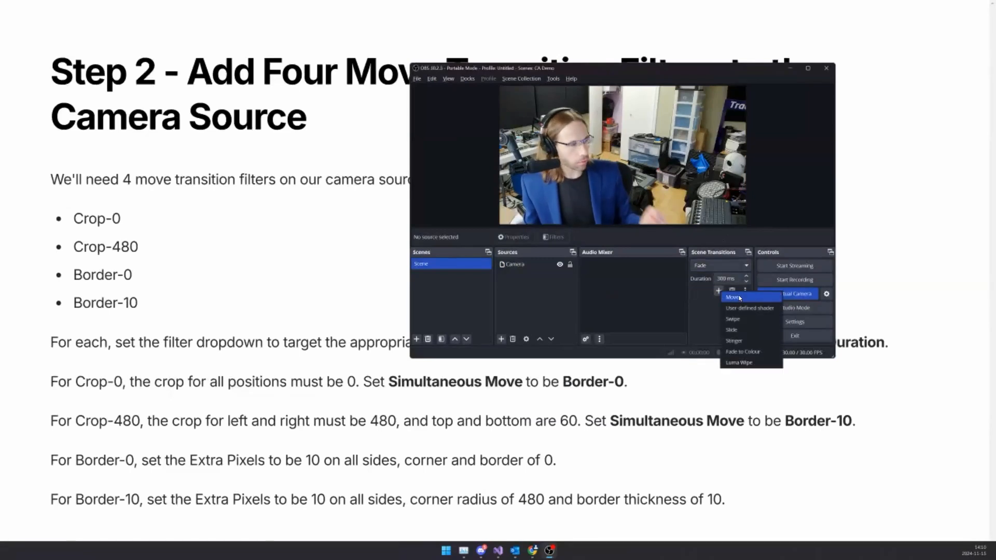
left_click(738, 295)
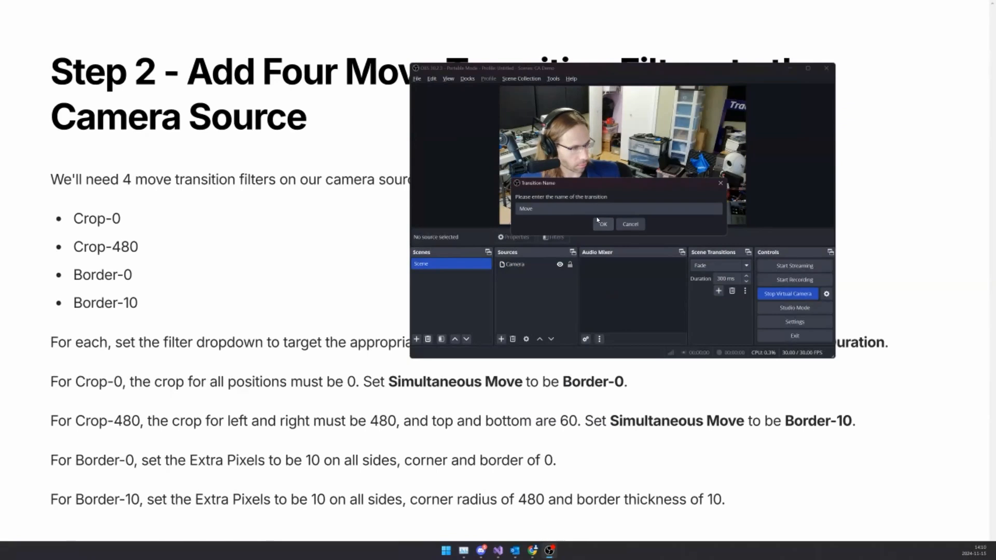
left_click(601, 223)
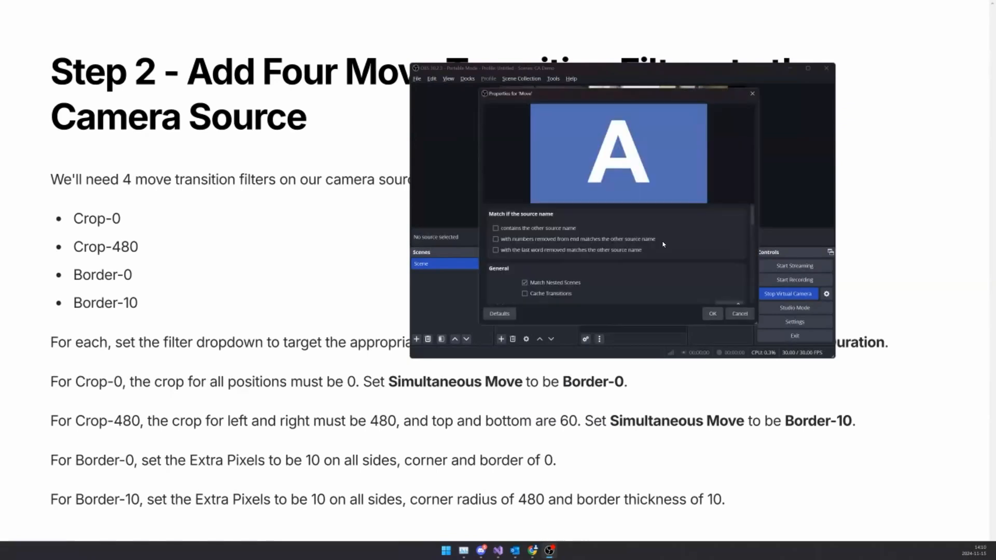
left_click(713, 313)
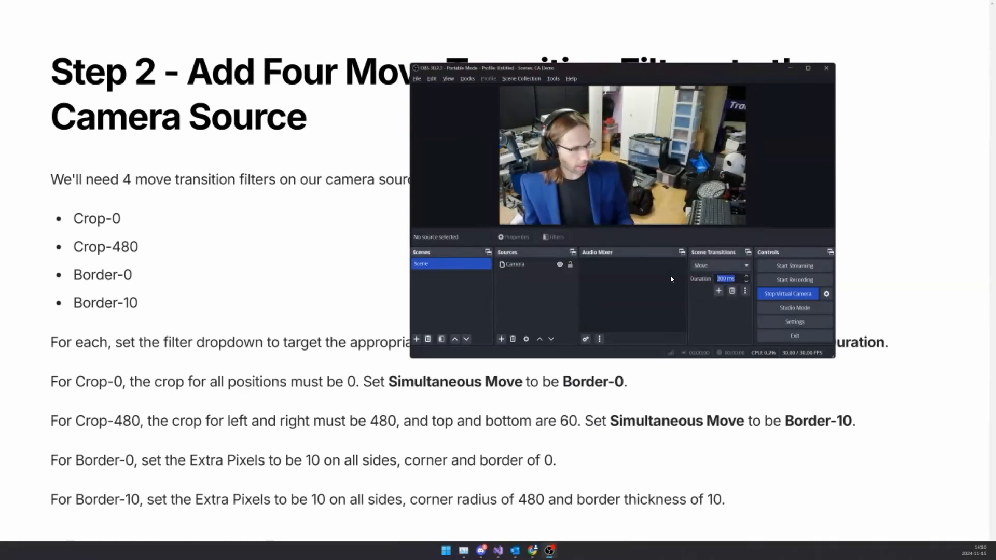
type("1500")
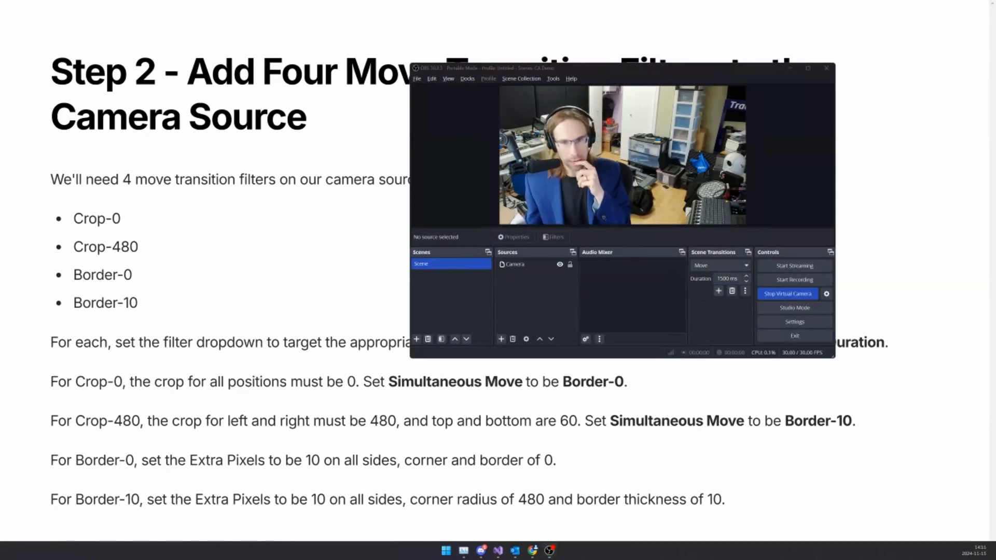
Step: Add a Crop/Pad effect filter named Crop to the Camera source
left_click(515, 265)
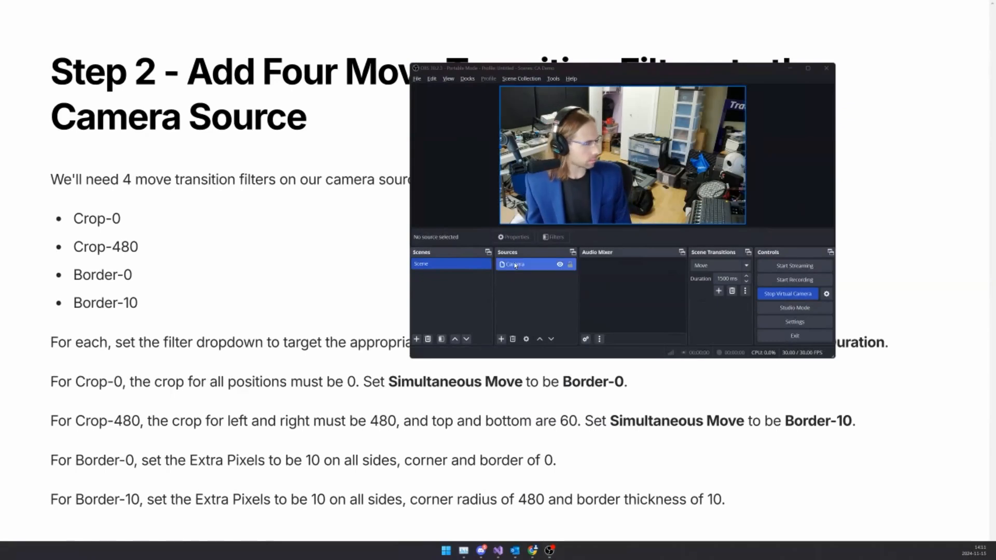
right_click(514, 263)
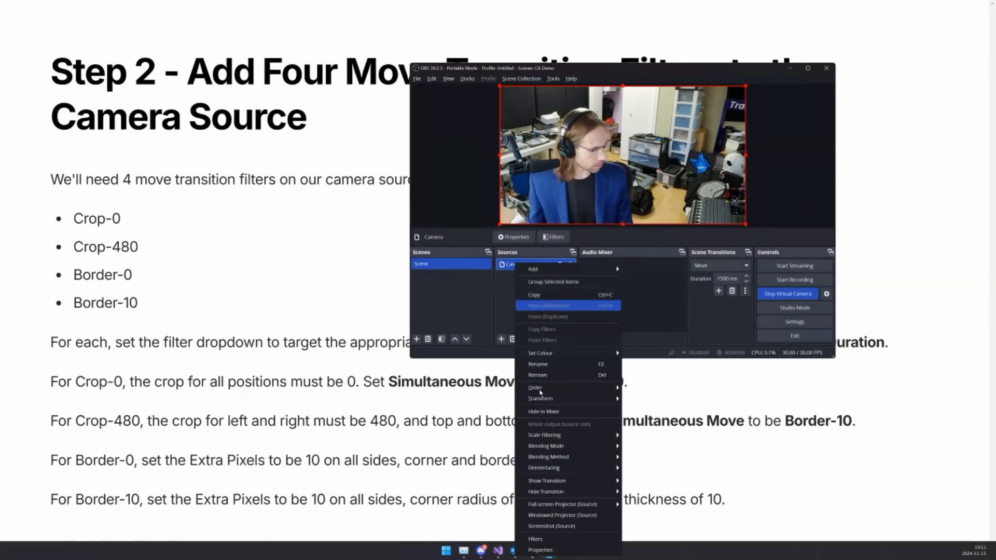
left_click(550, 538)
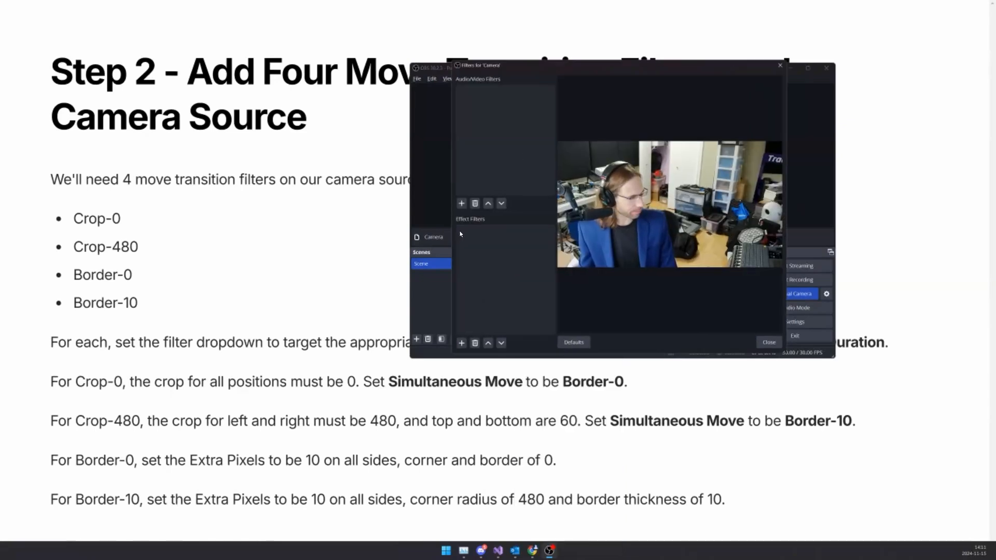
left_click(464, 343)
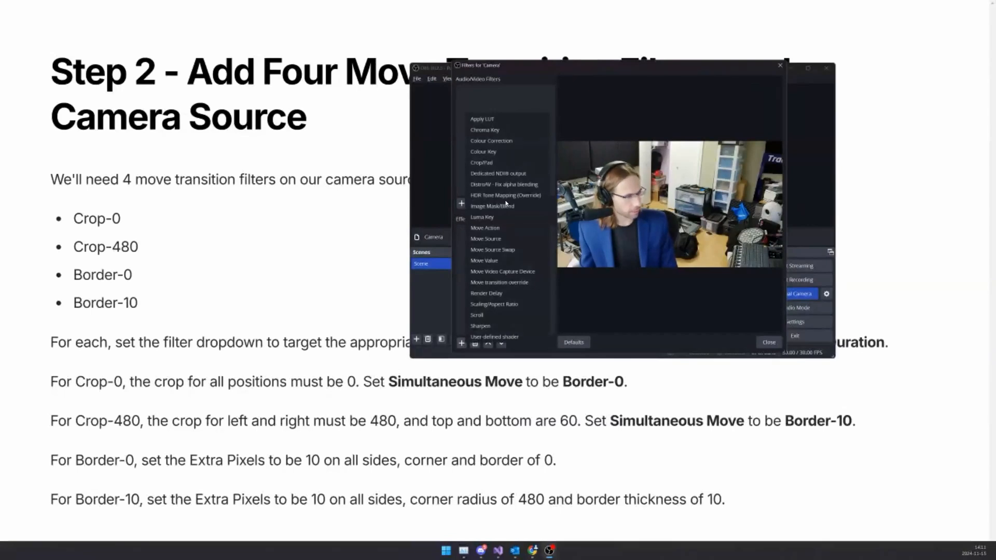
left_click(497, 168)
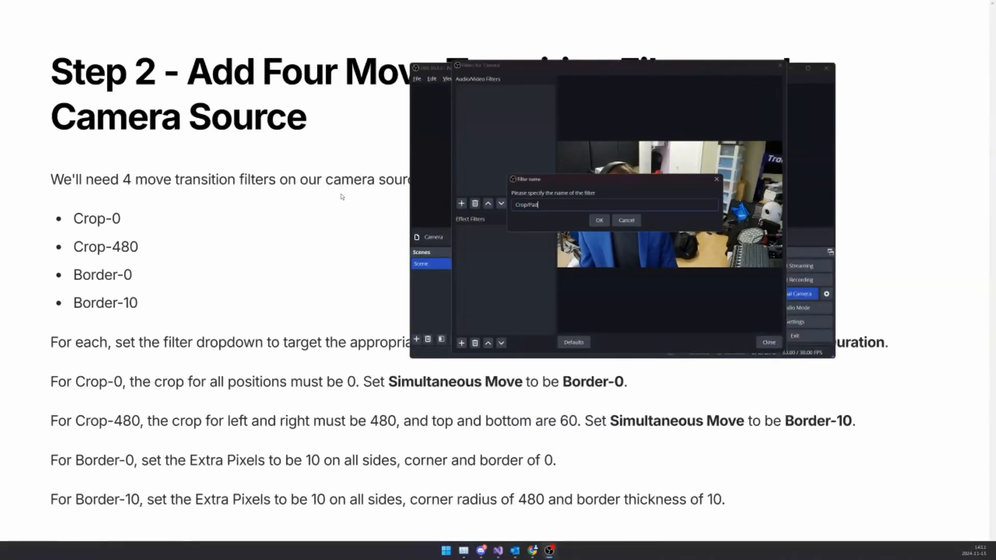
type("C")
key("Return")
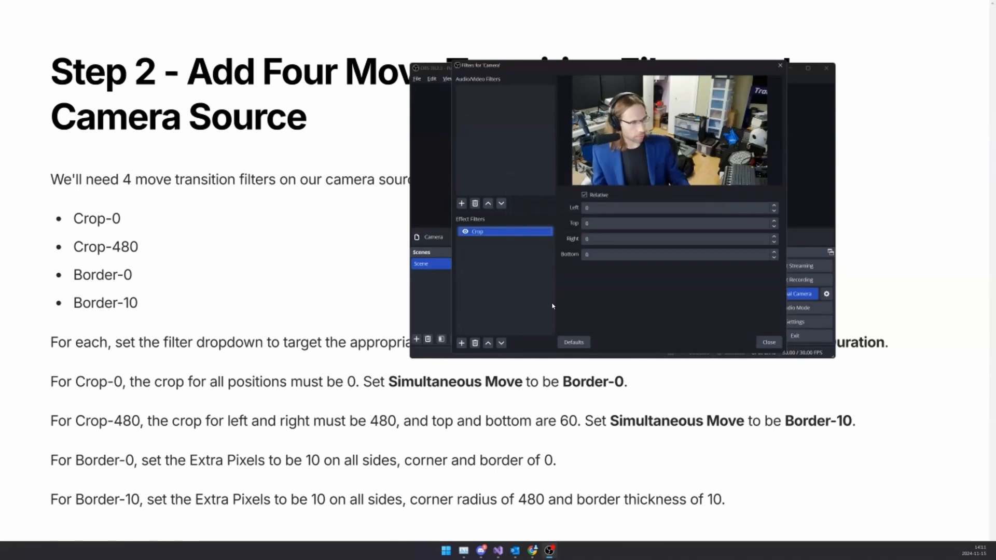
Step: Add a User-defined shader effect filter named Border to the Camera source
left_click(462, 343)
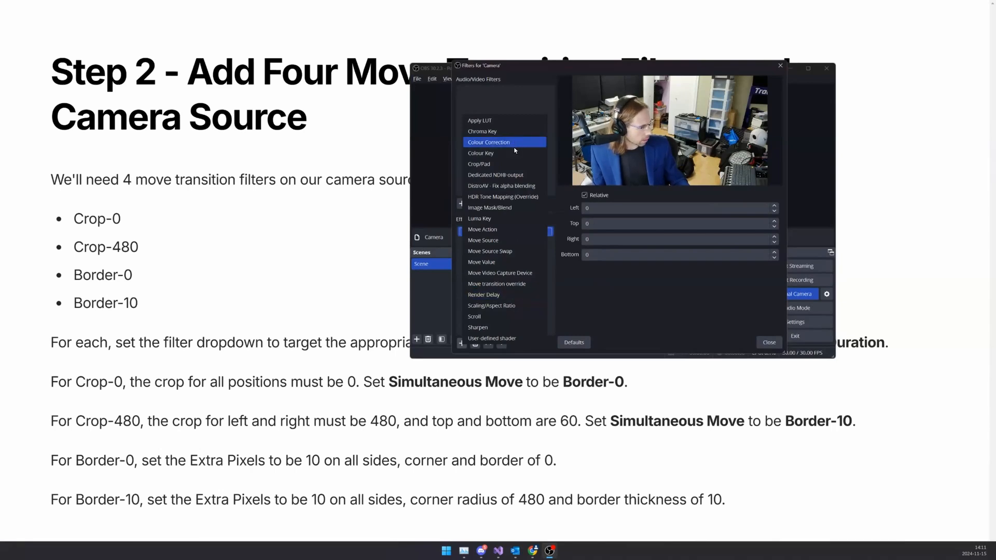
left_click(501, 338)
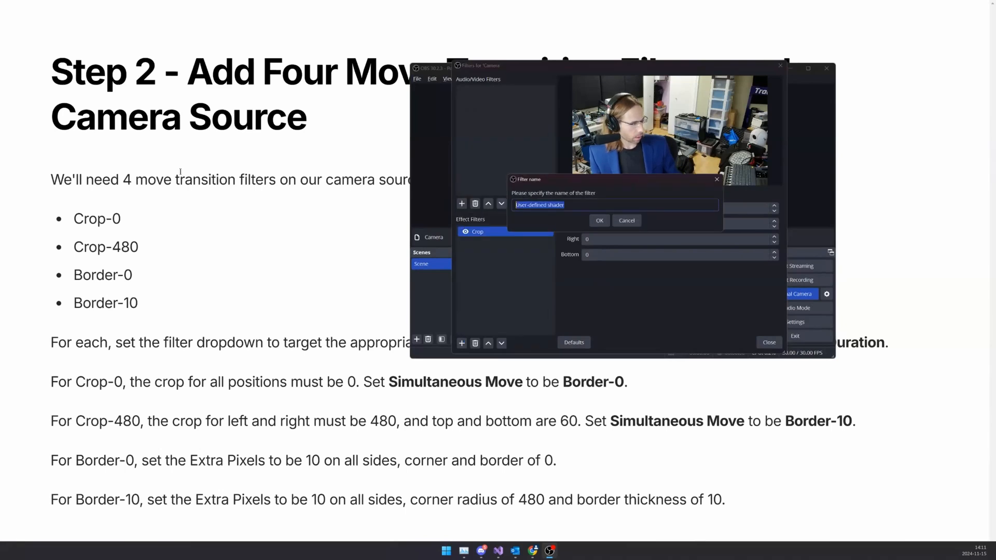
type("Borde")
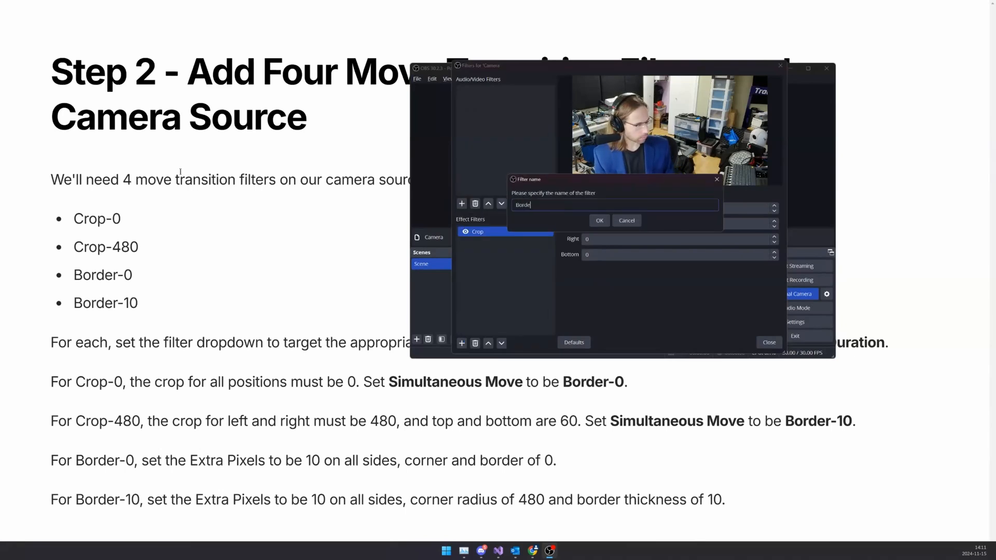
type("r")
key("Return")
Step: Set the Border filter's extra pixels to 10 on the left, right, top and bottom
left_click(640, 195)
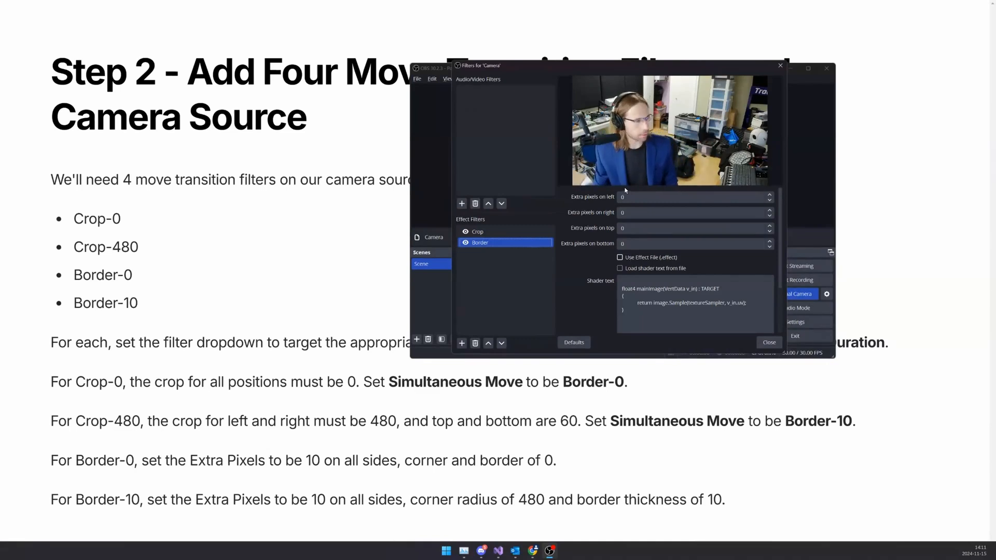
key("Tab")
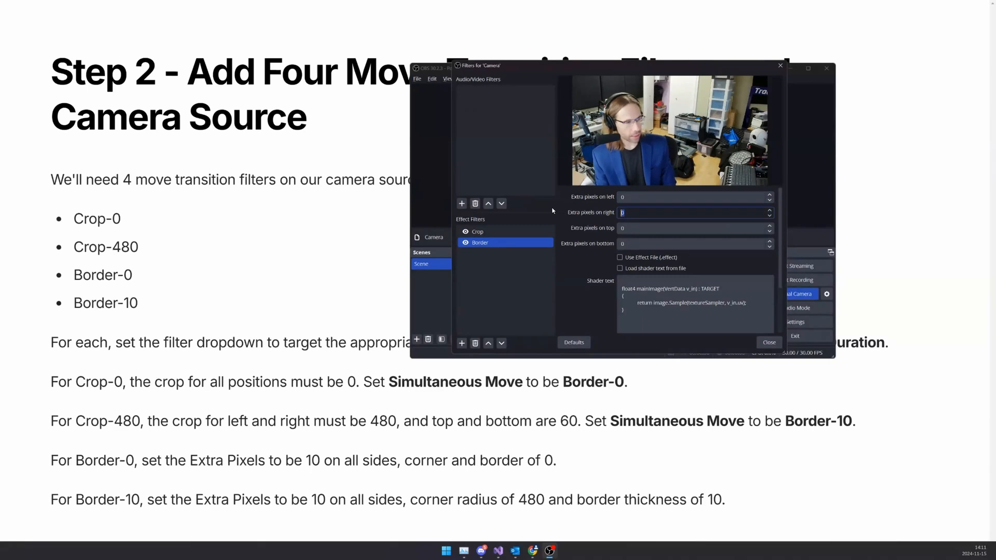
key("shift+Tab")
type("10")
key("Tab")
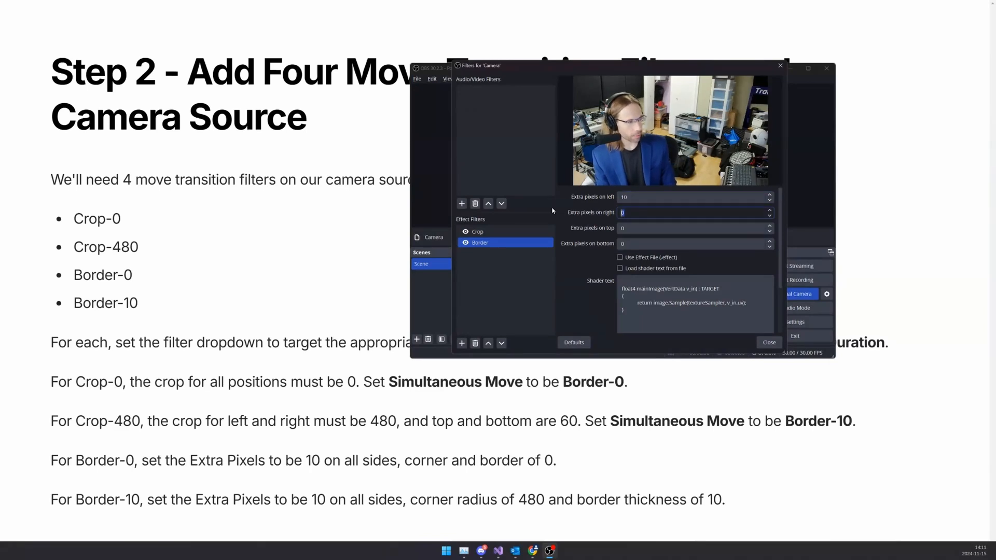
type("10")
key("Tab")
type("10")
key("Tab")
type("10")
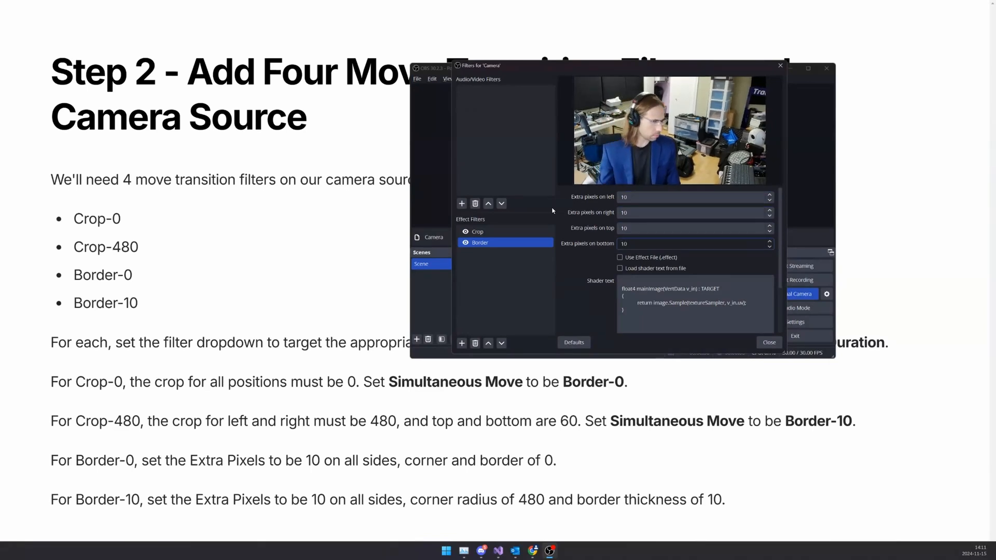
Step: Load the Border filter's shader text from rounded_rect.shader in the obs-shaderfilter examples folder, and close the Camera filters
left_click(627, 272)
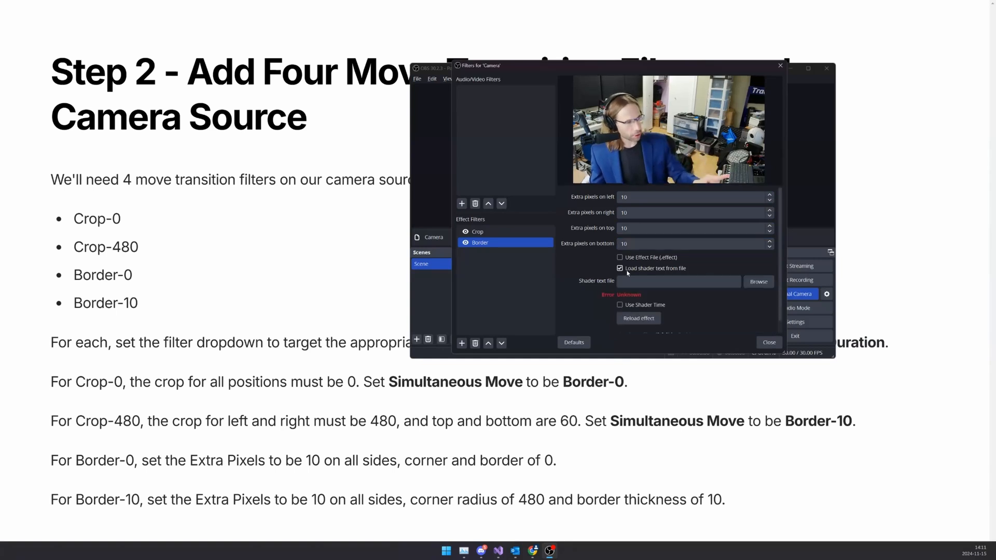
left_click(758, 282)
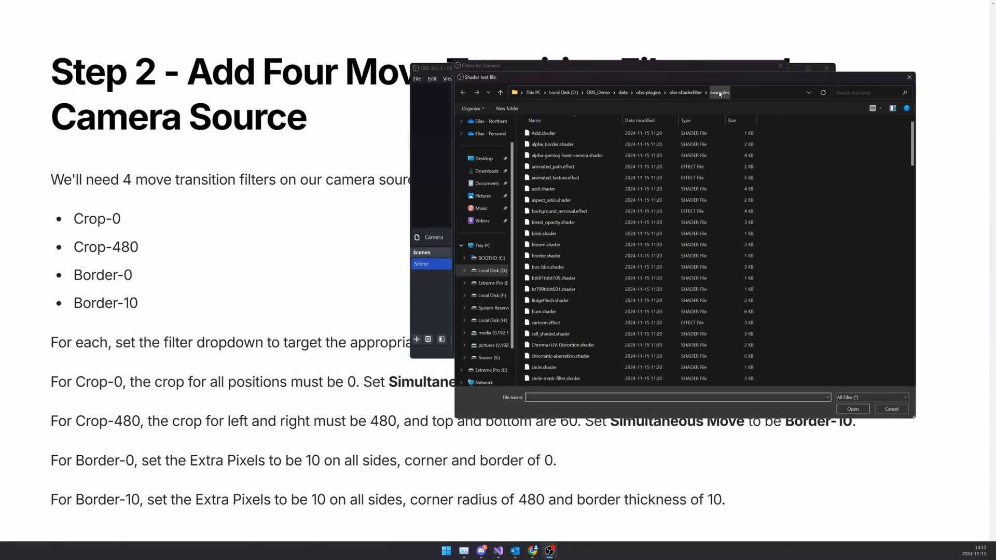
scroll(696, 237, "down", 20)
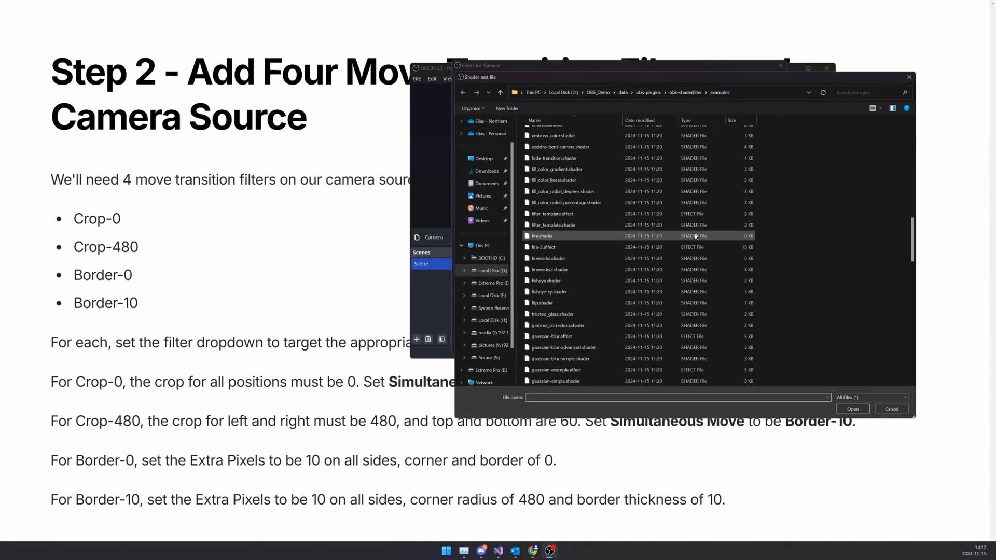
scroll(695, 236, "down", 8)
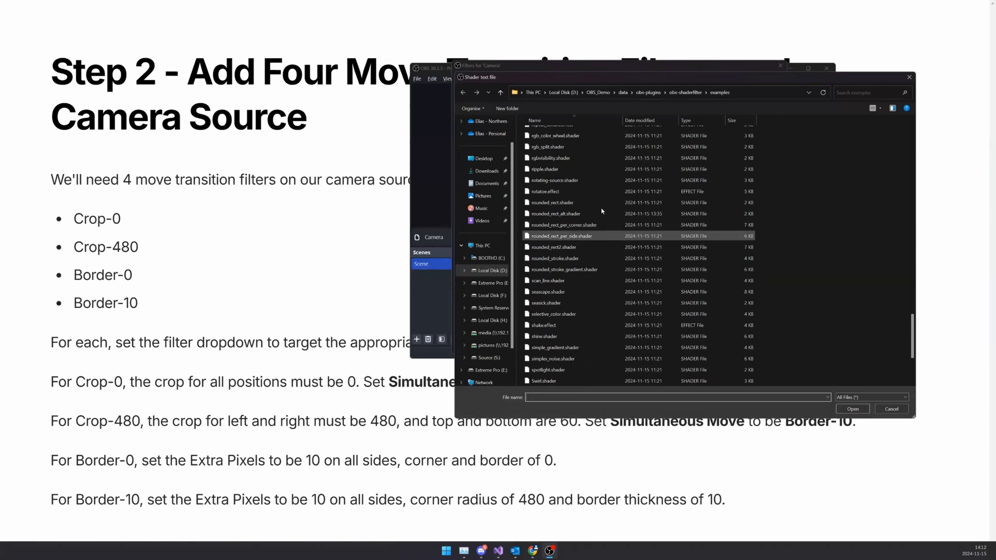
left_click(570, 201)
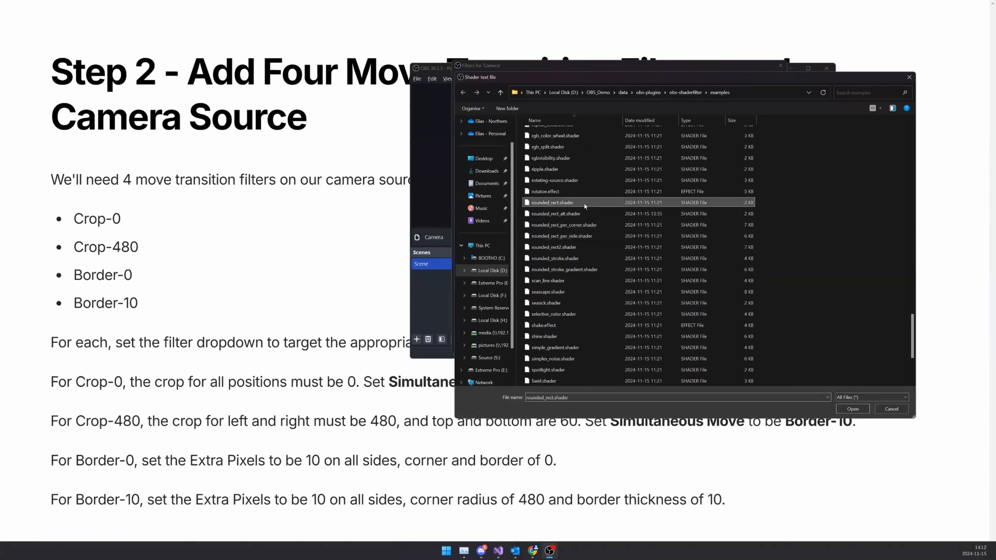
left_click(583, 215)
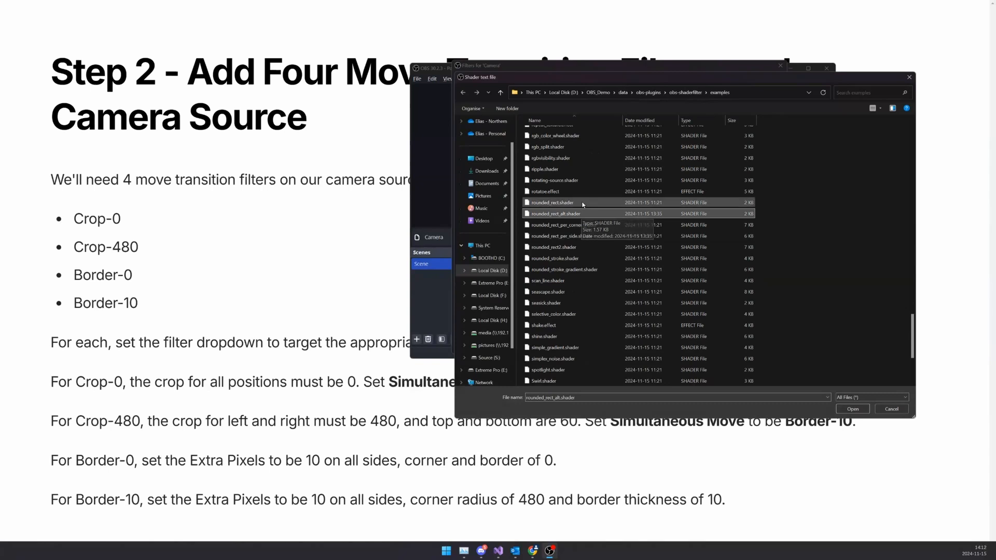
left_click(583, 202)
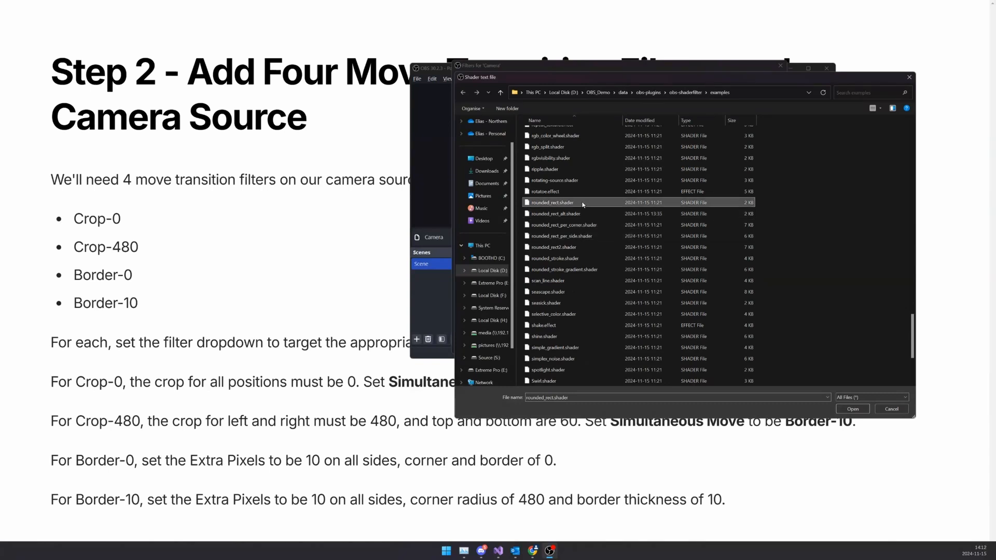
double_click(582, 204)
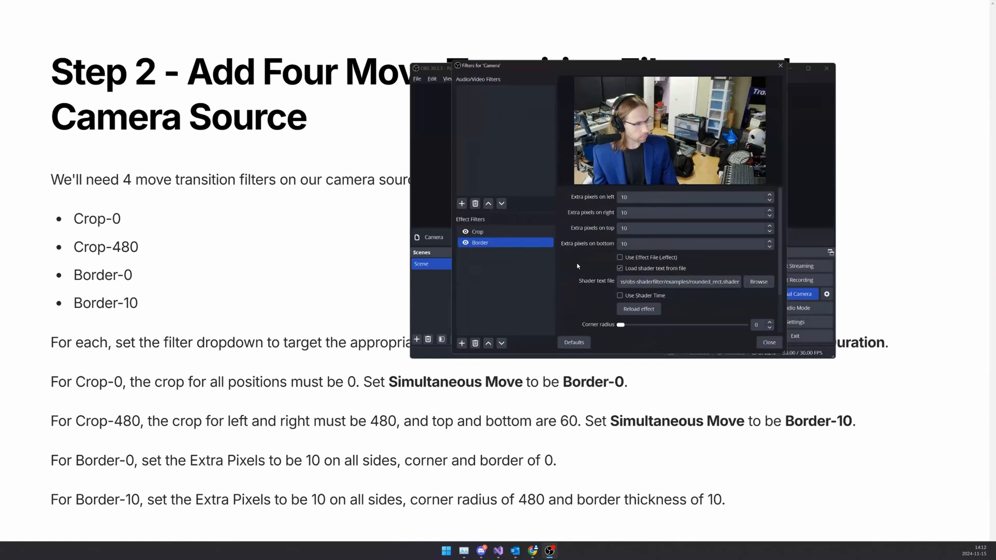
scroll(577, 266, "down", 3)
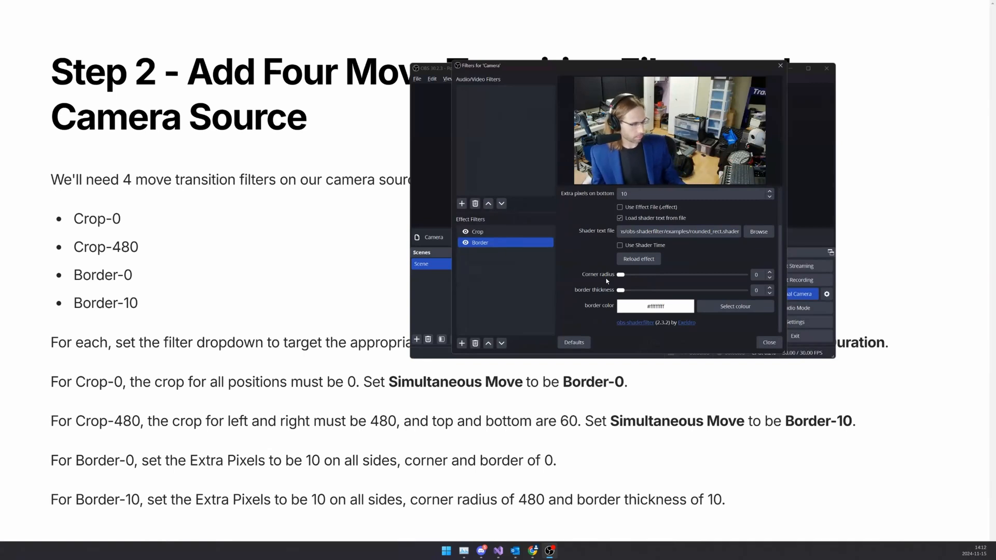
left_click(766, 343)
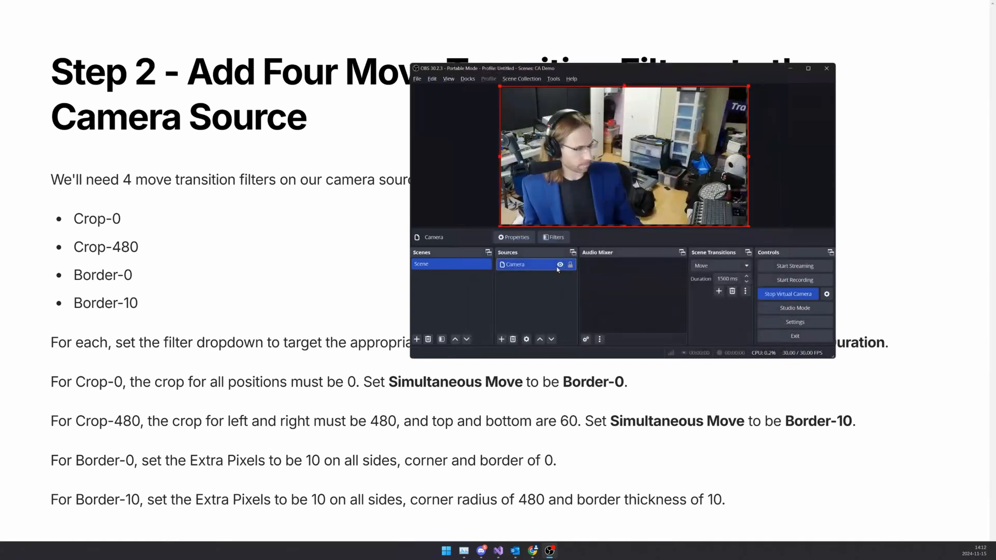
right_click(517, 265)
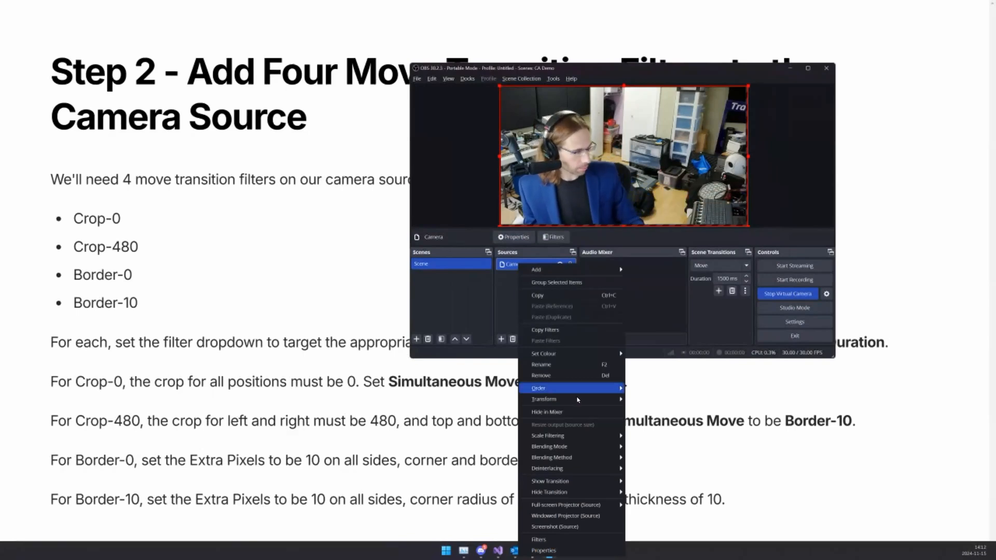
mouse_move(577, 399)
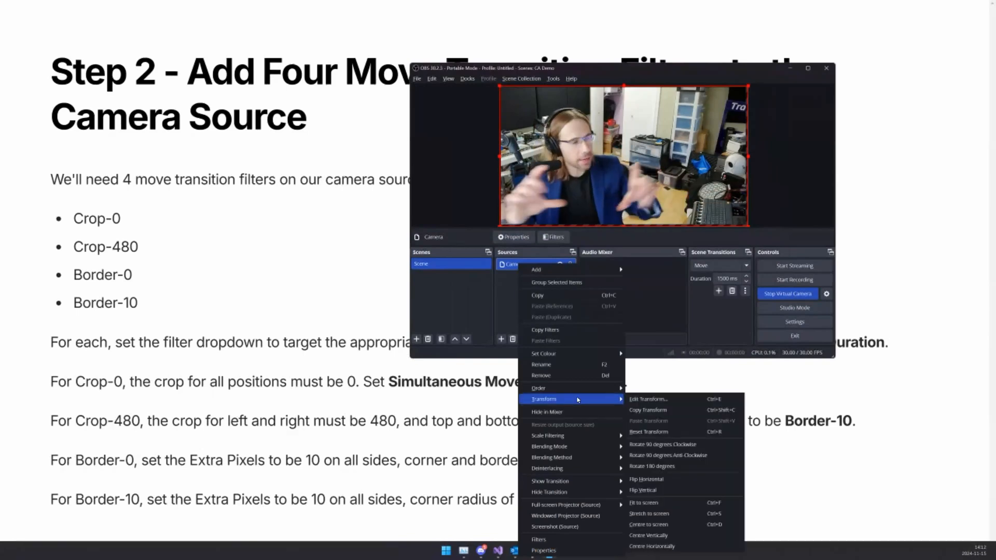
key("Escape")
key("Escape")
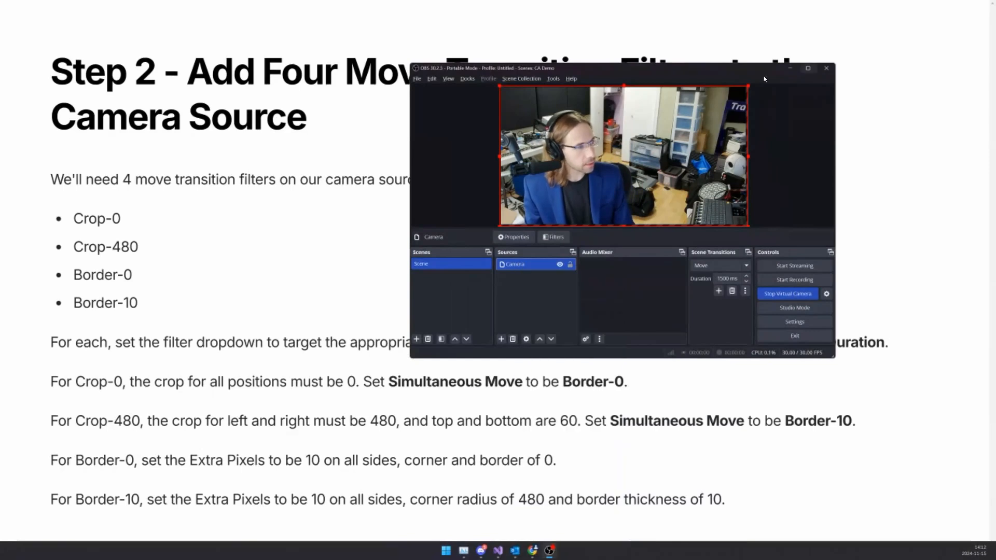
Step: Maximize the OBS window and set the Camera source's transform position to -10 px horizontally and -10 px vertically
left_click(808, 68)
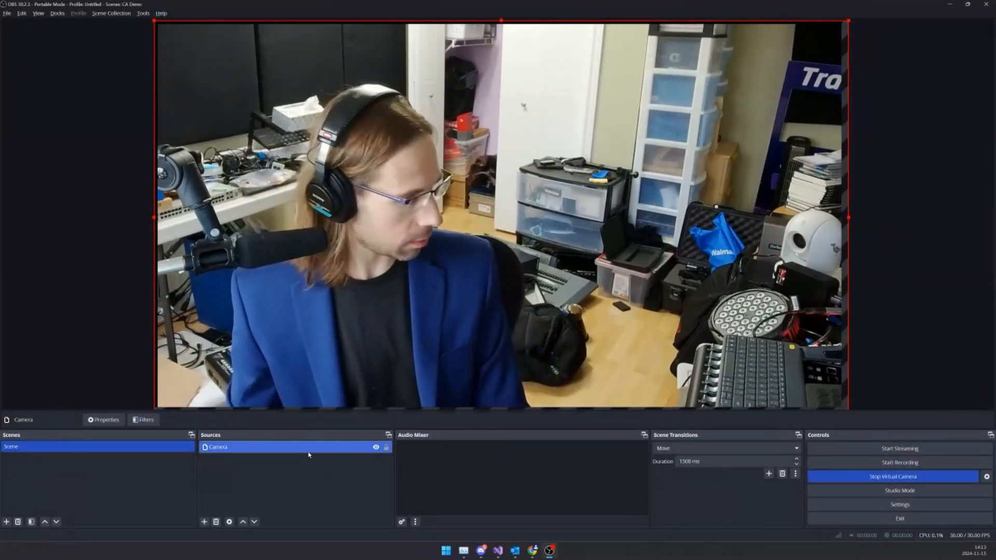
right_click(309, 455)
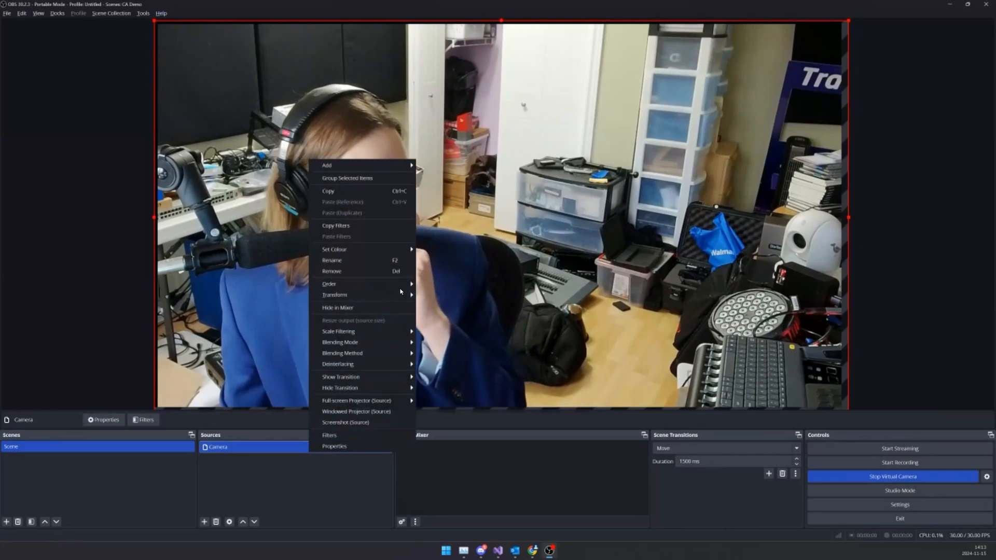
mouse_move(403, 294)
left_click(445, 295)
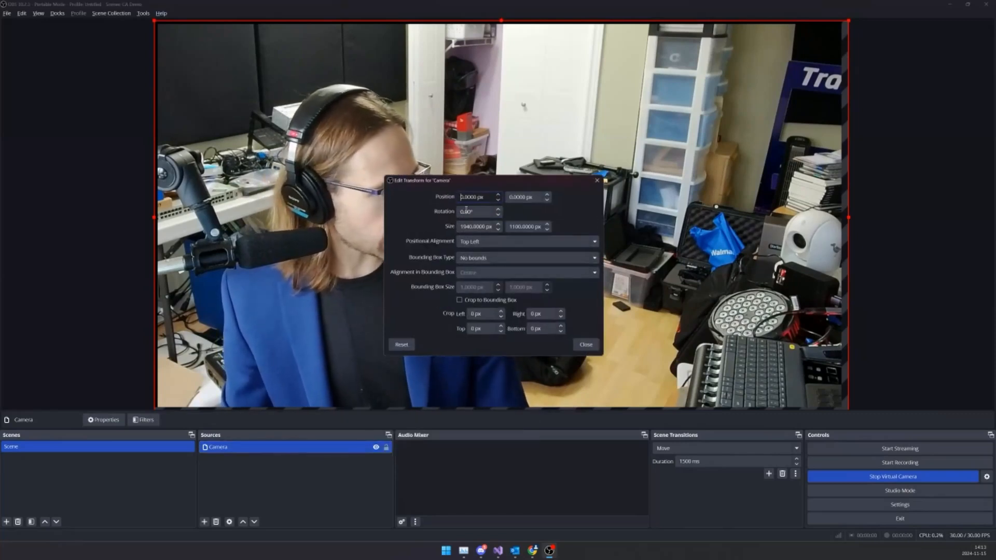
type("-1")
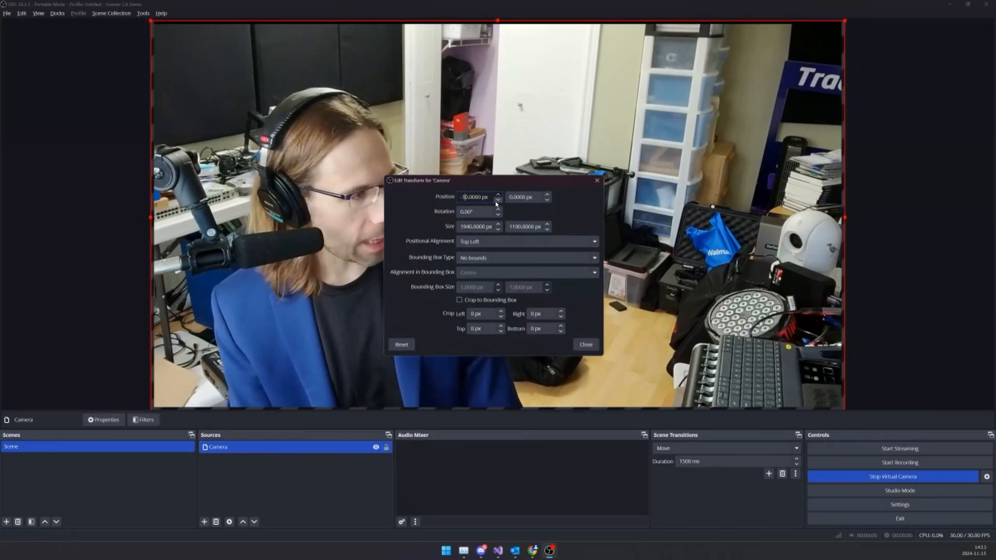
key("Tab")
type("-10")
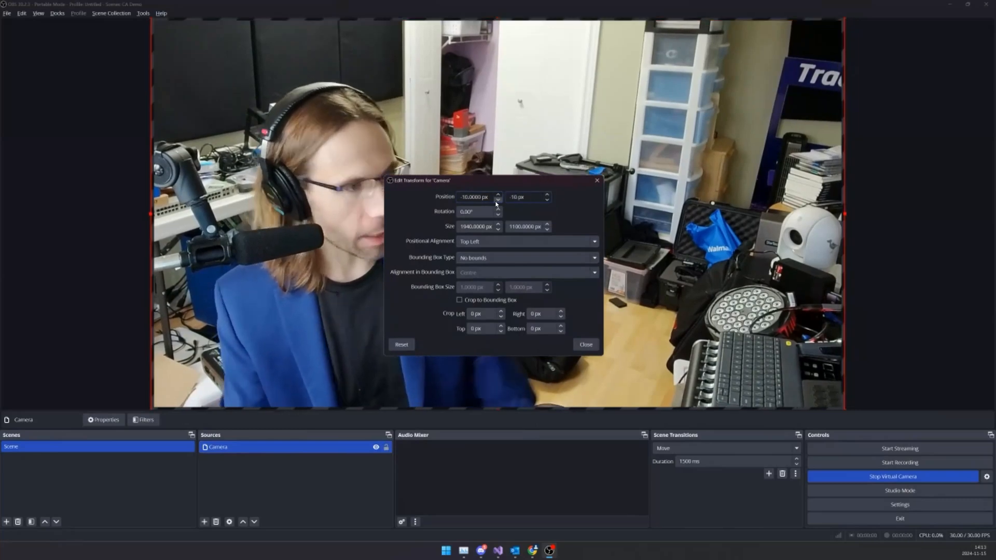
left_click(586, 345)
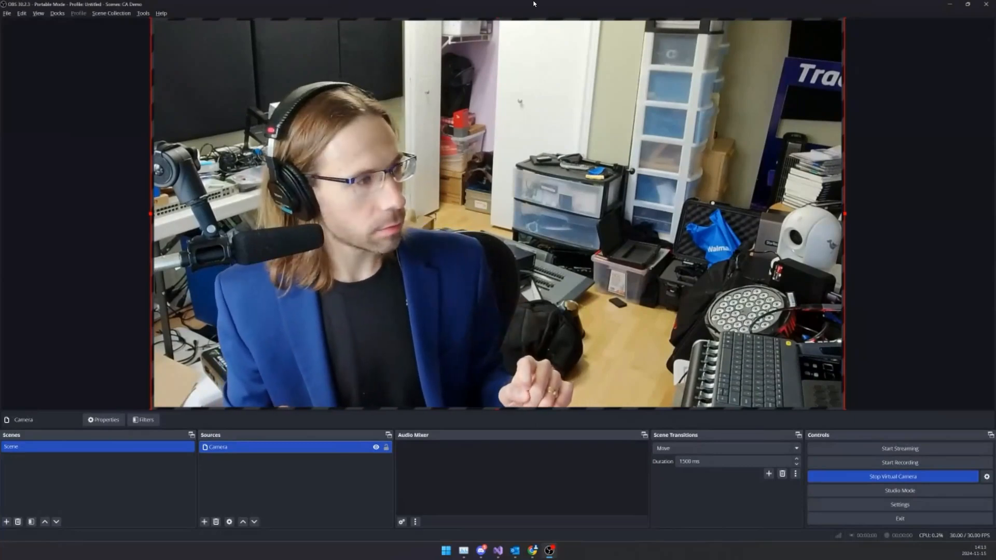
Step: Restore the OBS window to a smaller size over the instructions page and open the Camera source's filters
left_click_drag(534, 4, 583, 80)
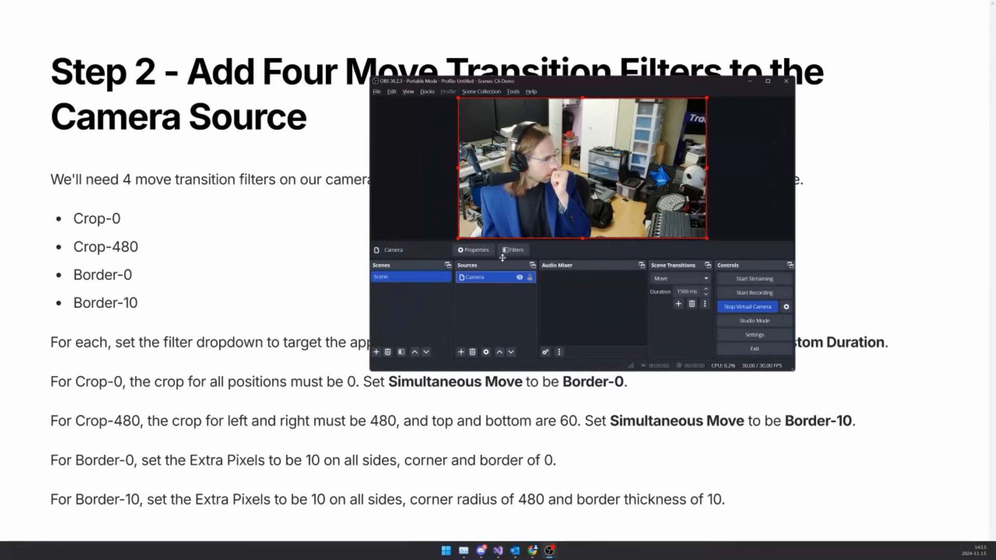
left_click_drag(475, 82, 546, 63)
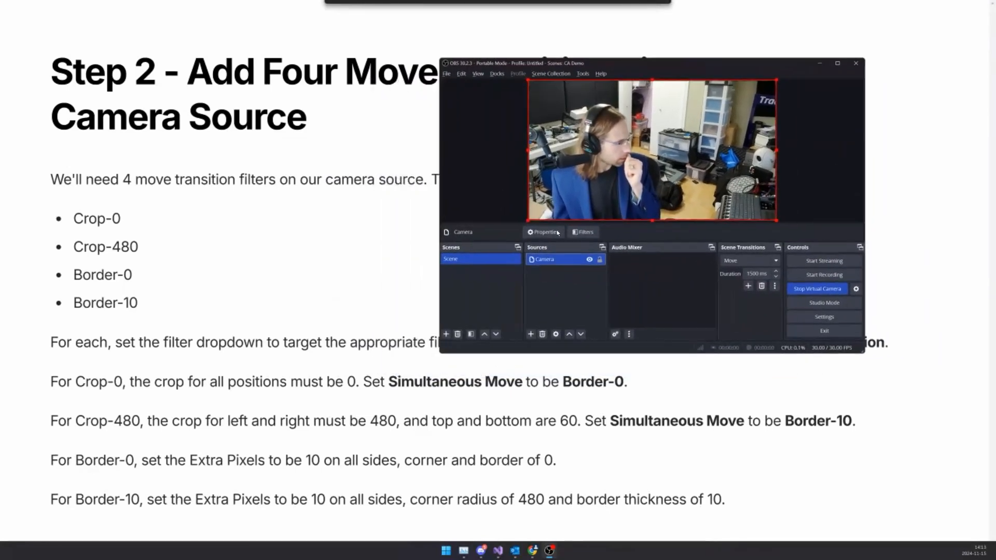
right_click(552, 254)
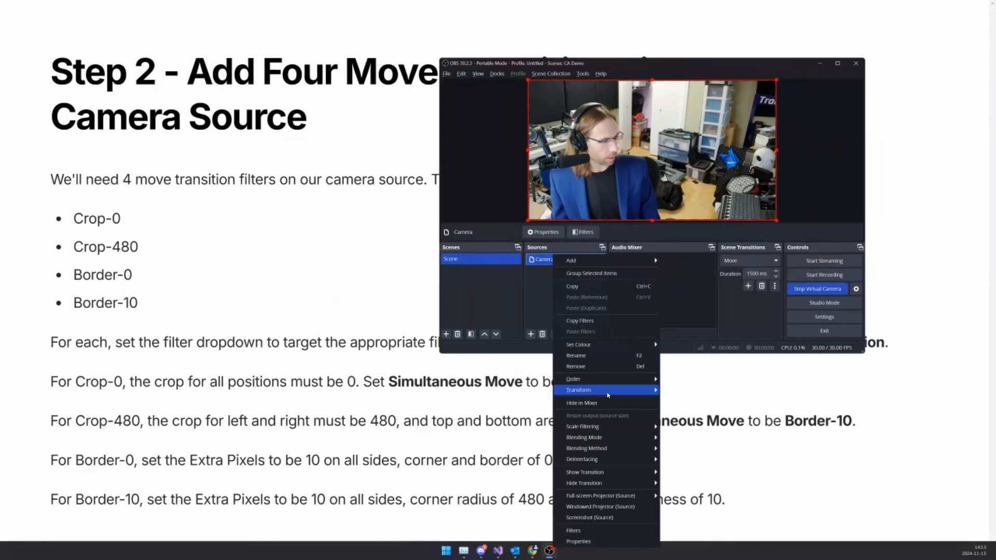
left_click(602, 531)
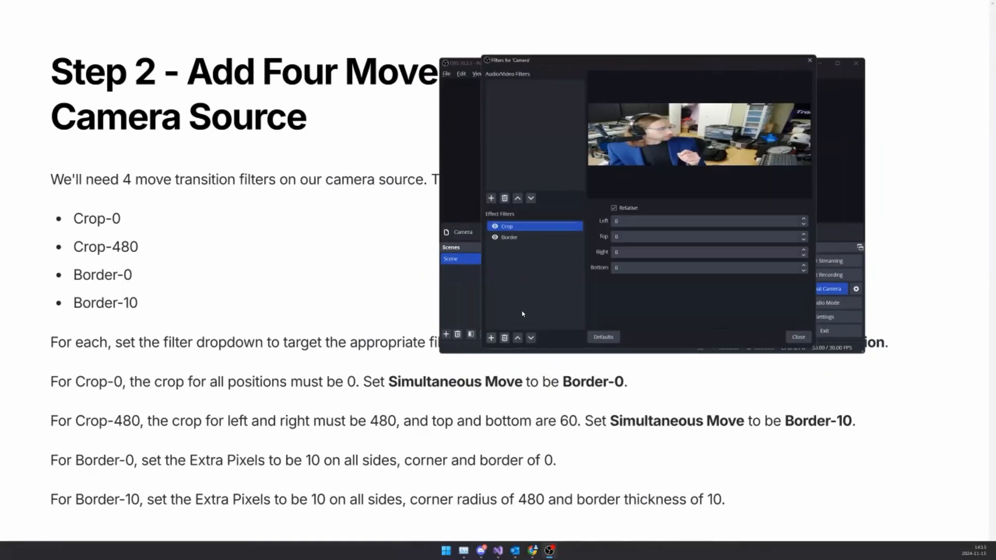
Step: Try a Move Source effect filter on the Camera source, and remove it
left_click(491, 337)
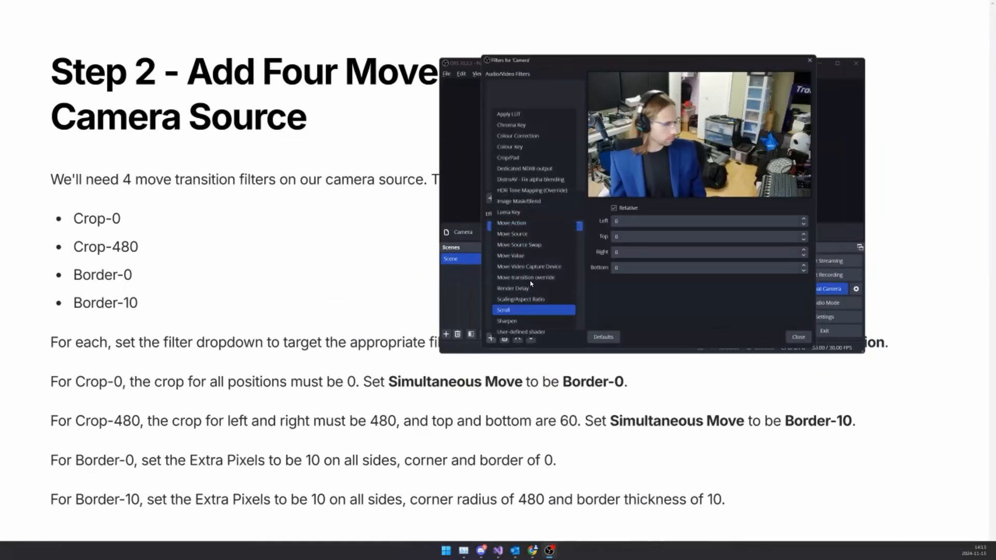
left_click(532, 234)
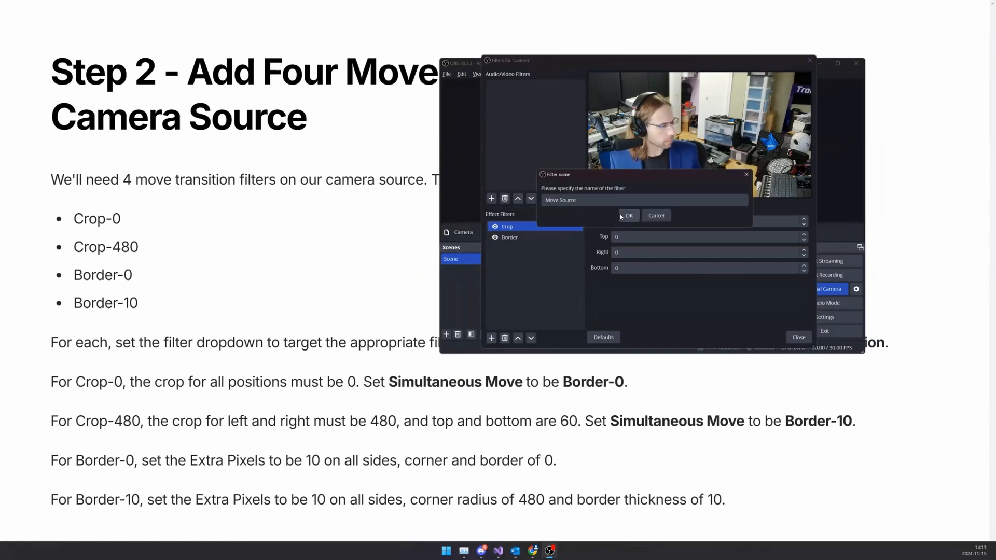
left_click(623, 216)
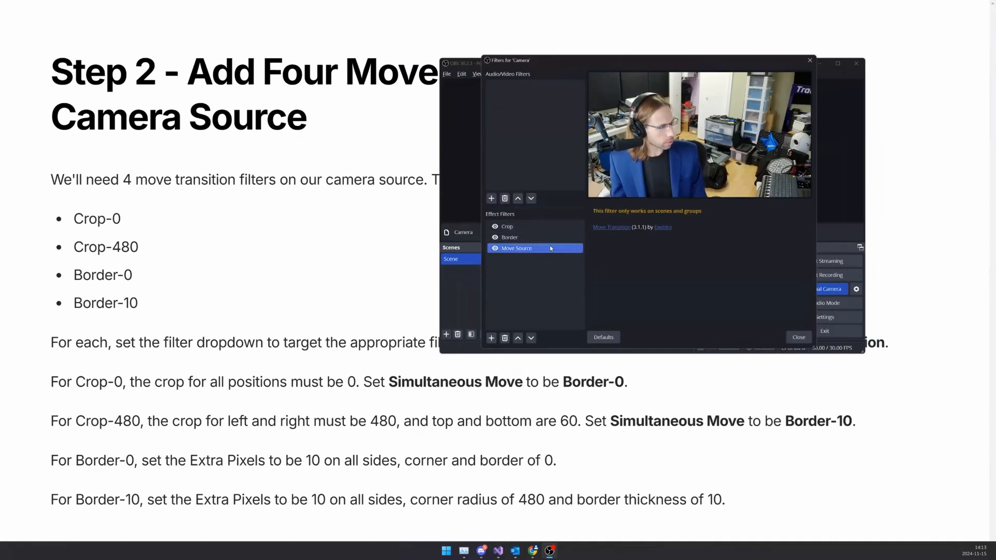
right_click(549, 245)
left_click(571, 279)
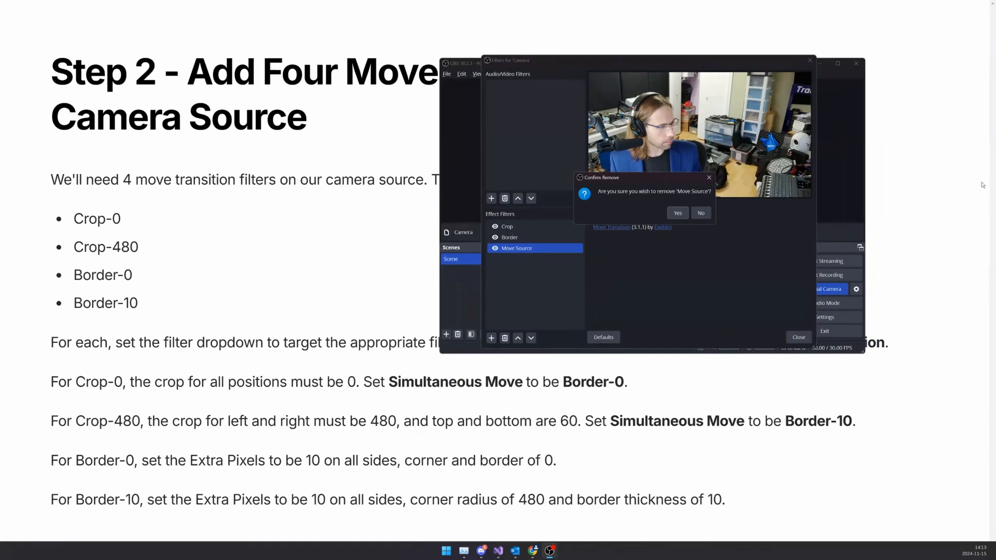
key("Return")
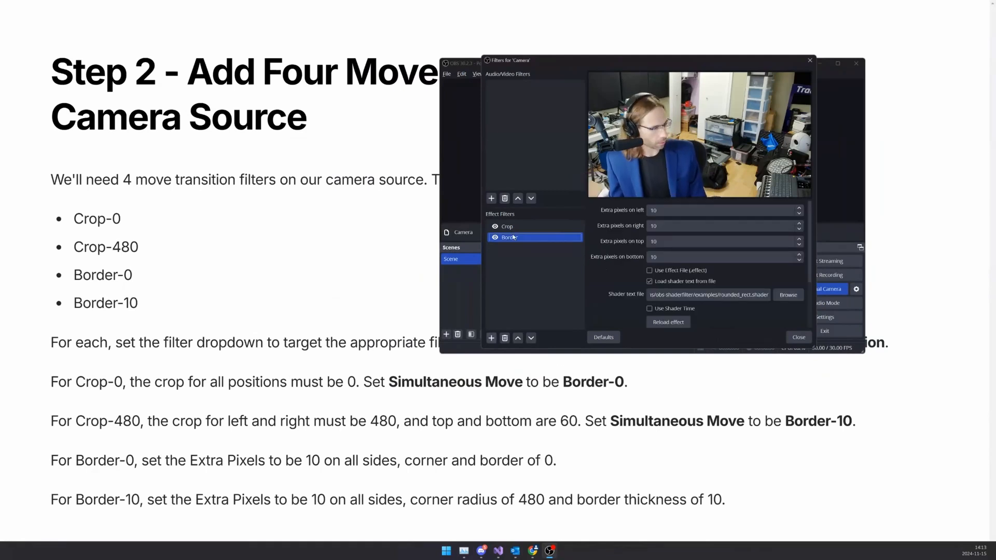
Step: Try a Move Action effect filter on the Camera source, check its start action choices, and remove it
left_click(491, 337)
left_click(529, 226)
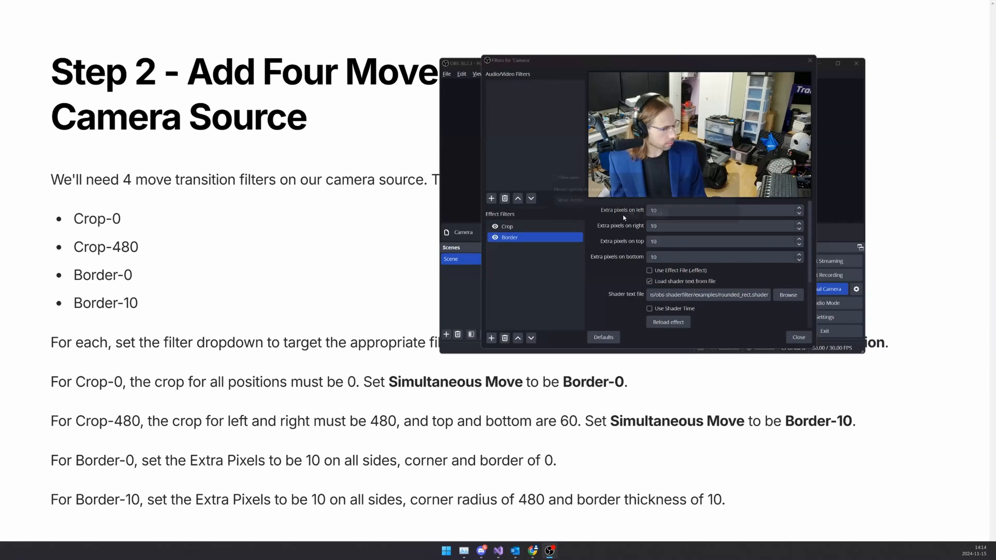
key("Return")
scroll(604, 259, "down", 2)
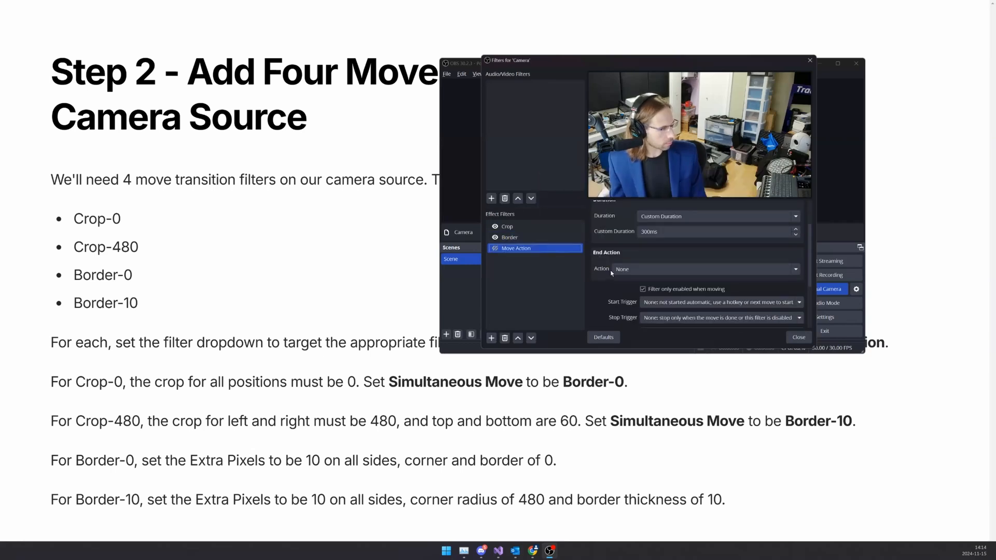
scroll(627, 262, "up", 2)
left_click(644, 225)
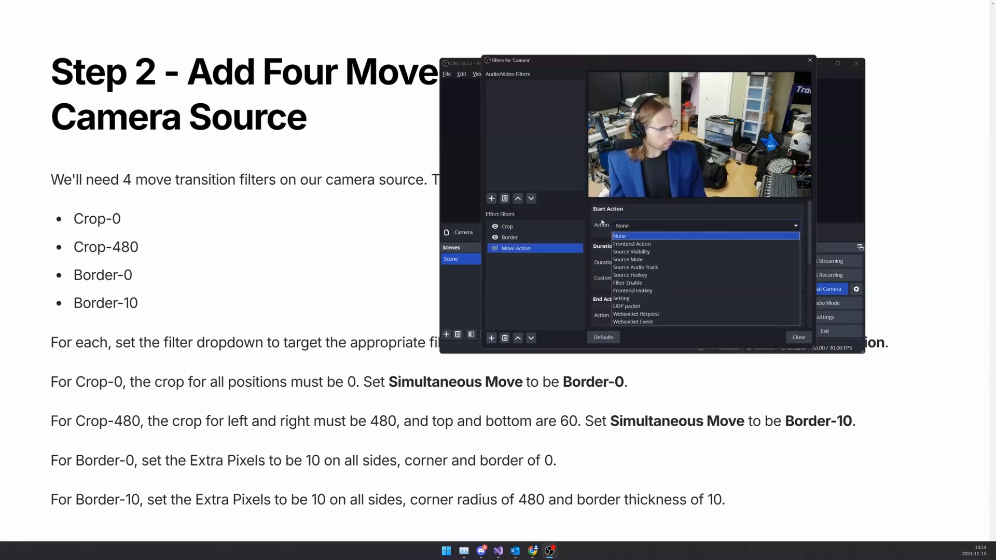
left_click(546, 251)
right_click(545, 250)
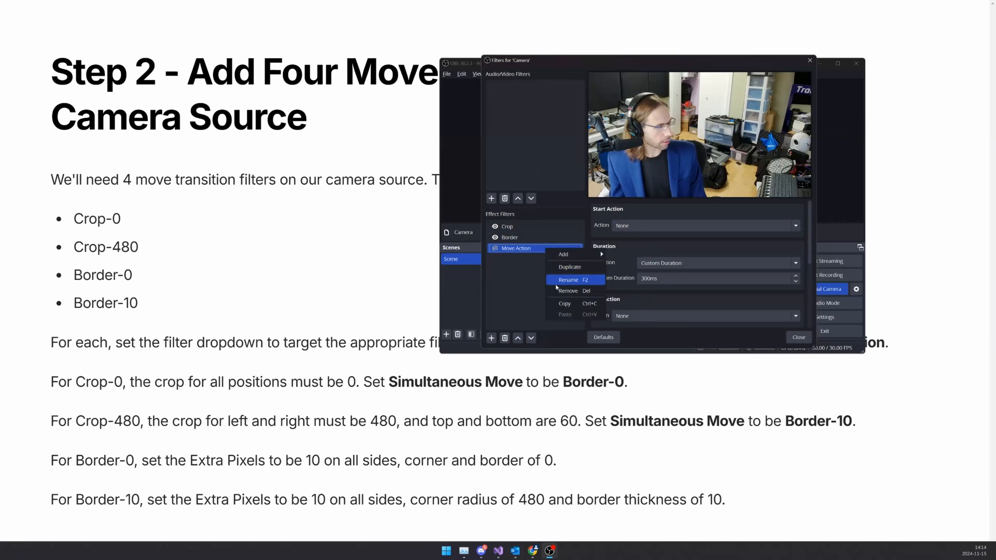
left_click(571, 290)
left_click(677, 213)
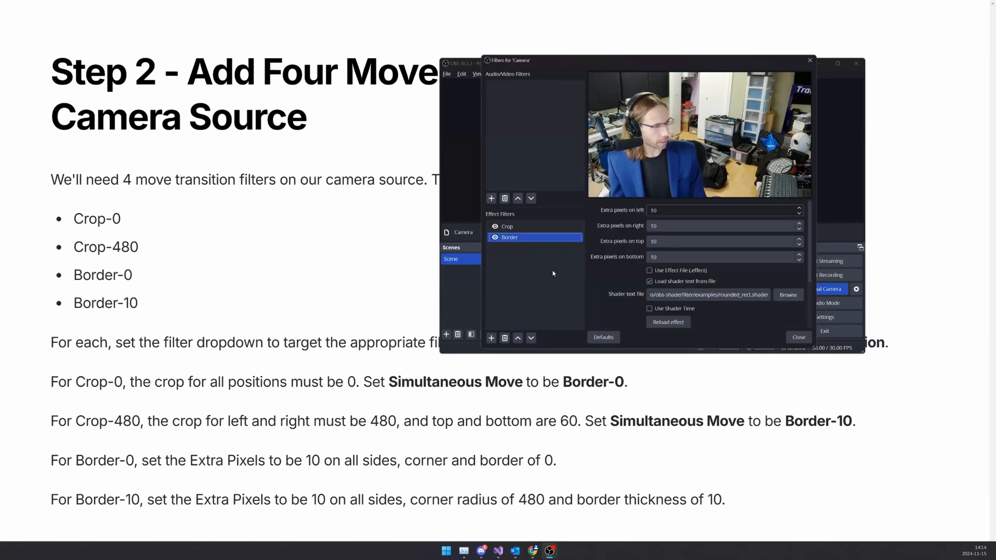
Step: Try a Move Value effect filter on the Camera source with the move value type Settings, targeting the Crop filter
left_click(493, 335)
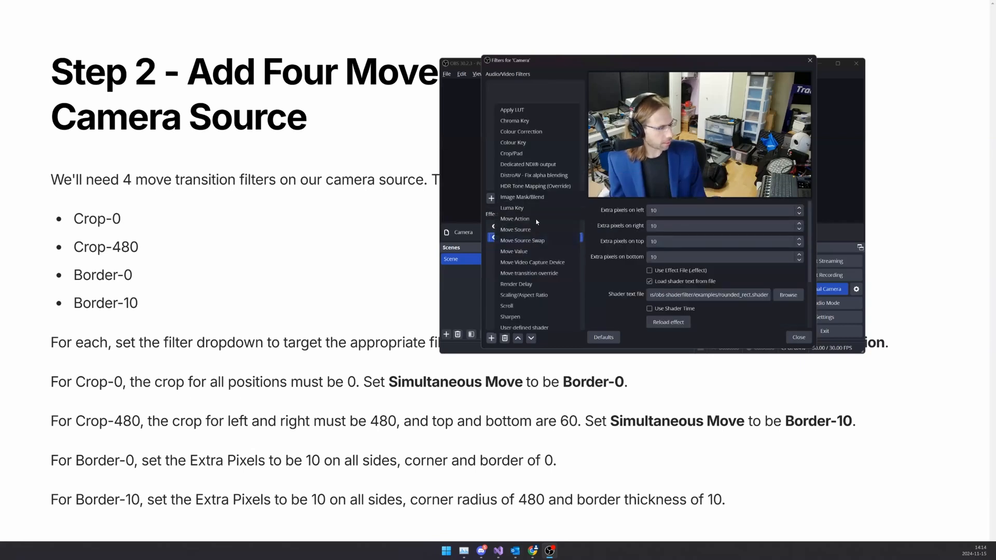
left_click(545, 251)
left_click(630, 216)
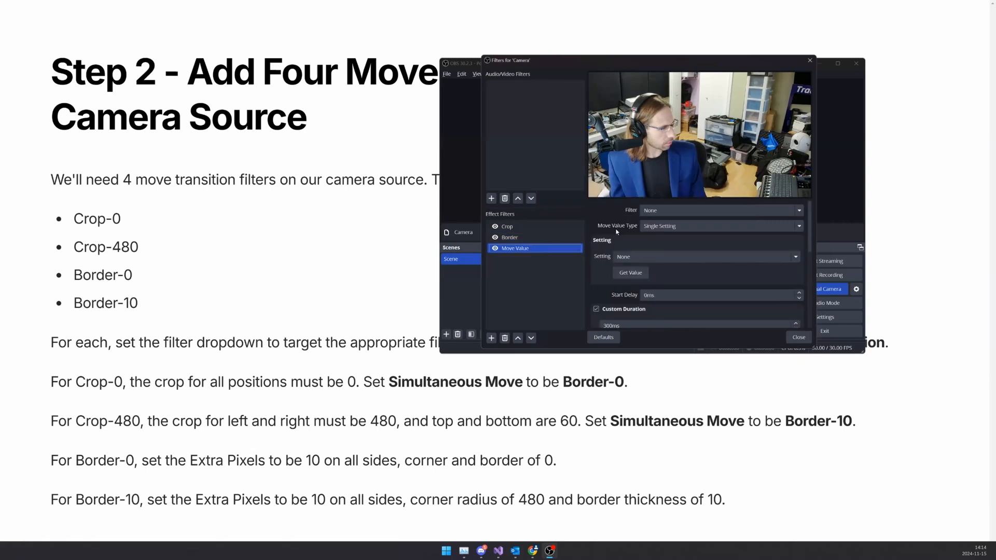
left_click(645, 229)
left_click(654, 244)
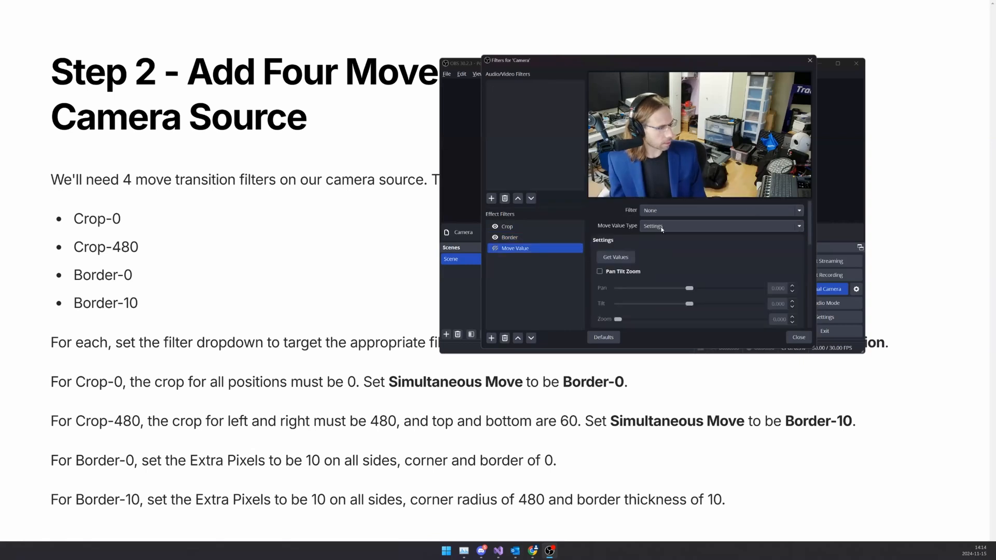
left_click(661, 229)
left_click(654, 211)
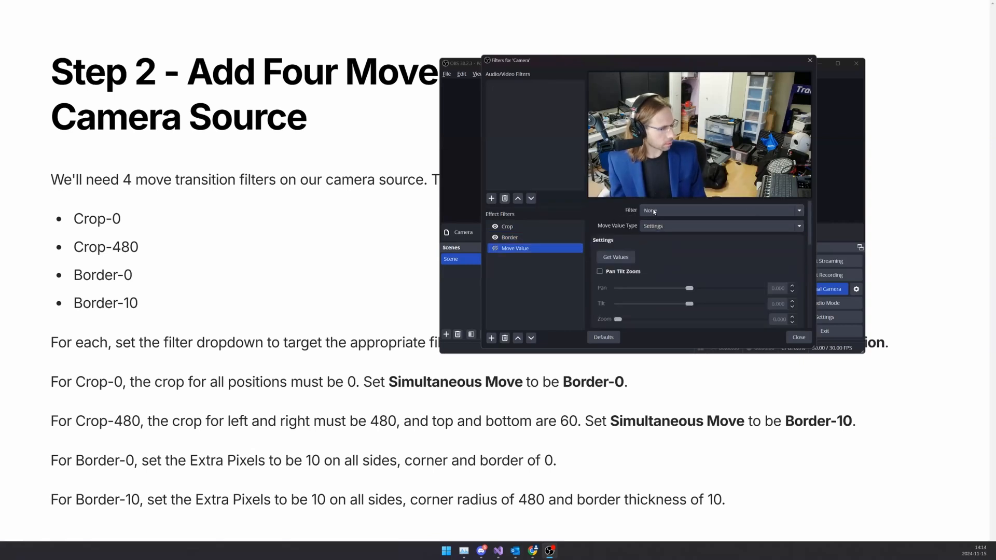
left_click(656, 210)
left_click(653, 217)
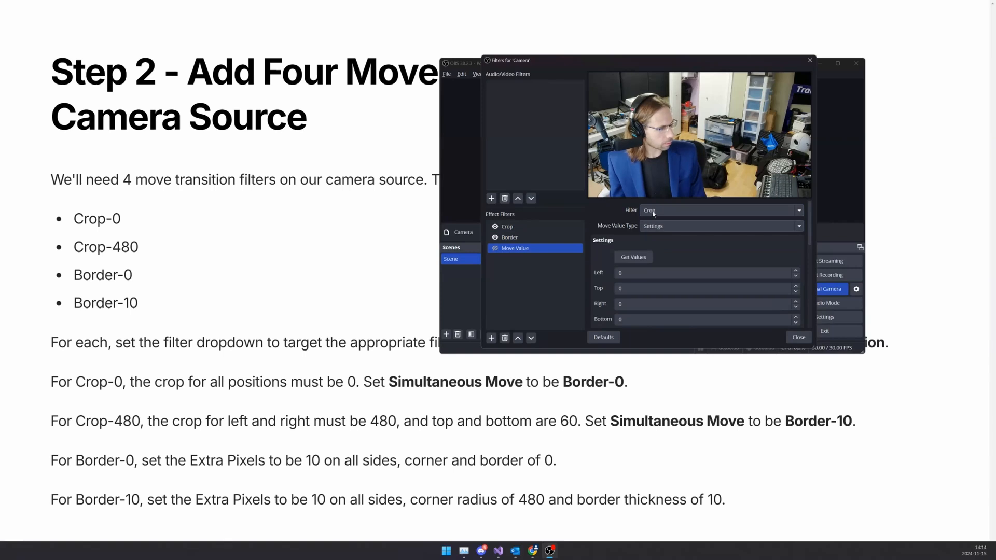
left_click(654, 214)
Step: Remove the Move Value filter from the Camera source
left_click(536, 247)
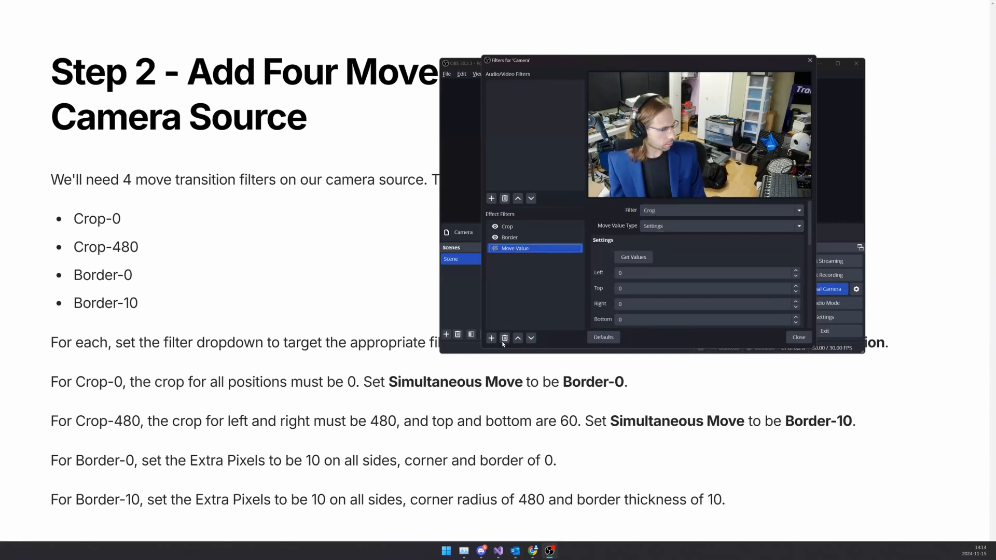
left_click(505, 338)
left_click(676, 212)
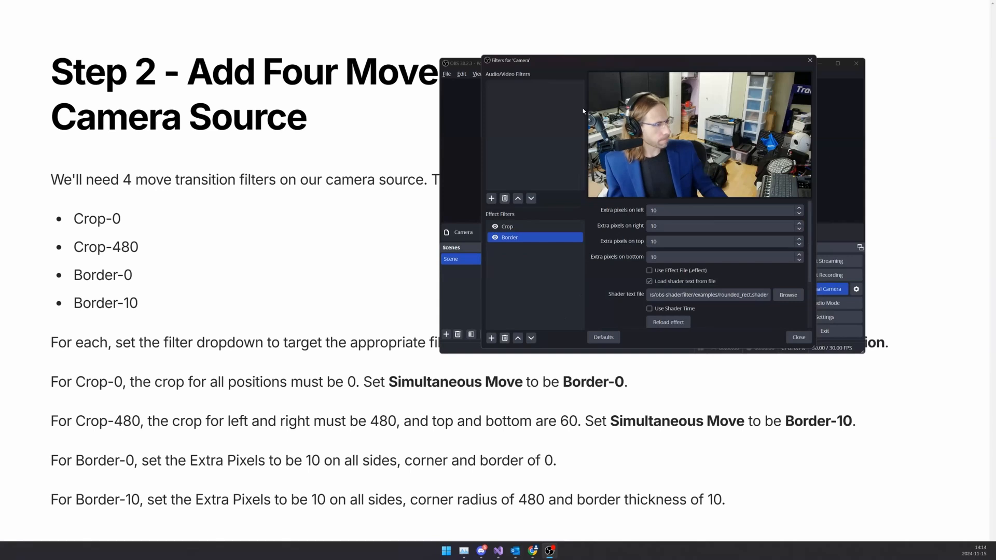
Step: Move the Camera filters window clear of the main window's commands and look over the scene collection options
left_click_drag(603, 60, 585, 108)
left_click(551, 74)
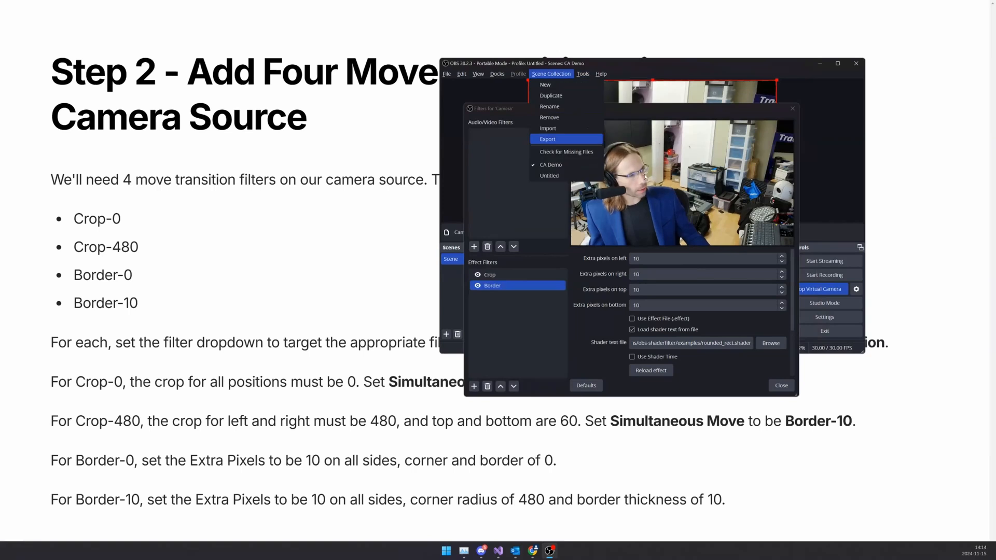
left_click(685, 175)
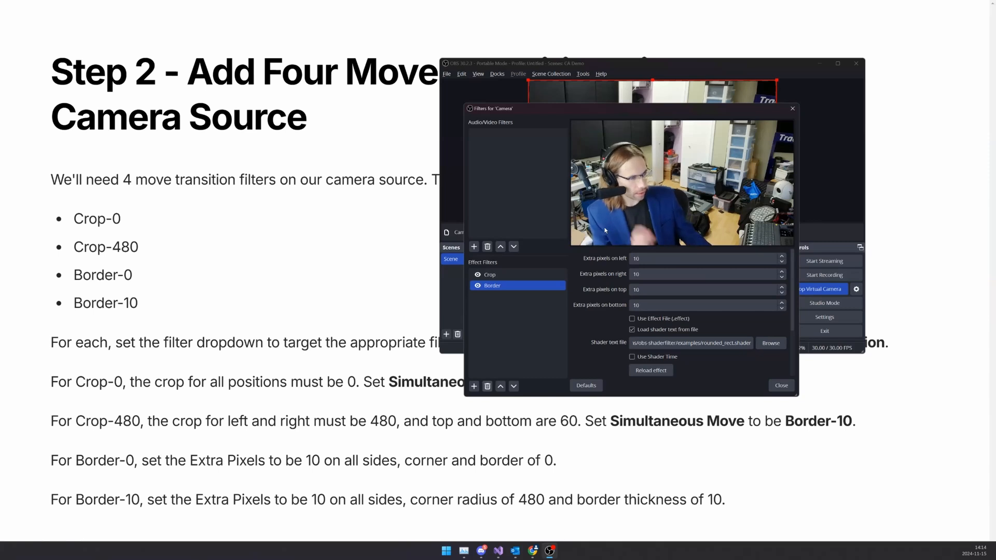
Step: Add a Move Value effect filter named Crop-0 to the Camera source
left_click(473, 386)
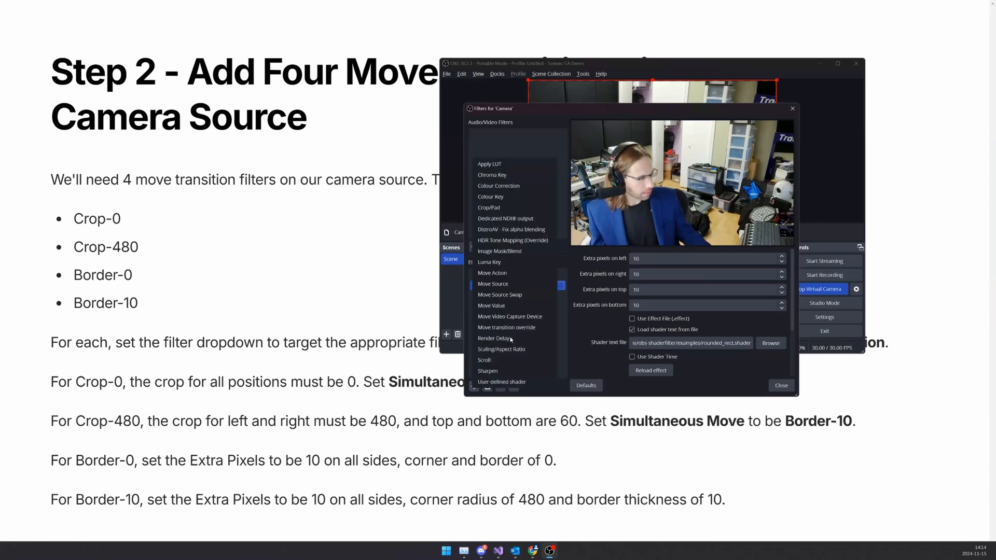
left_click(506, 306)
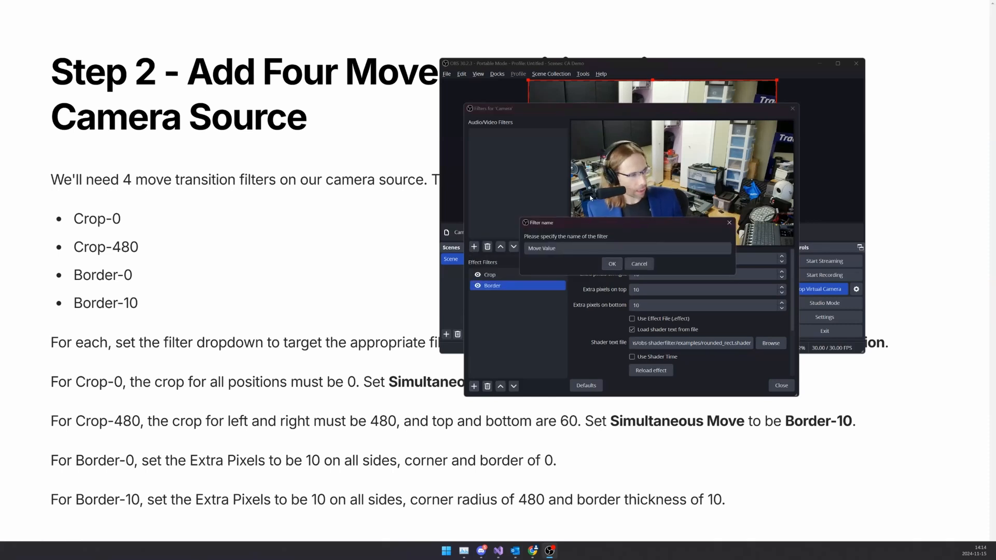
left_click_drag(614, 247, 318, 232)
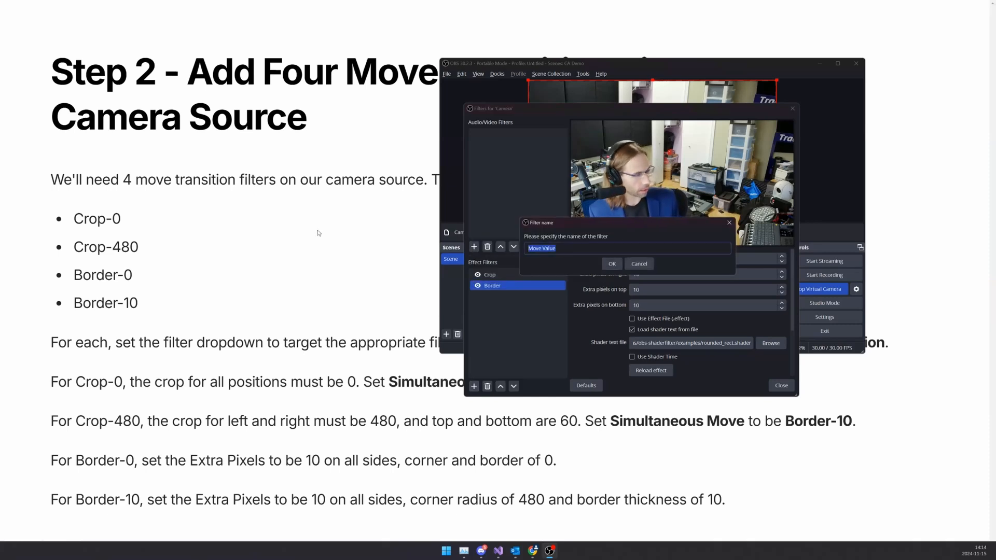
type("Crop-0")
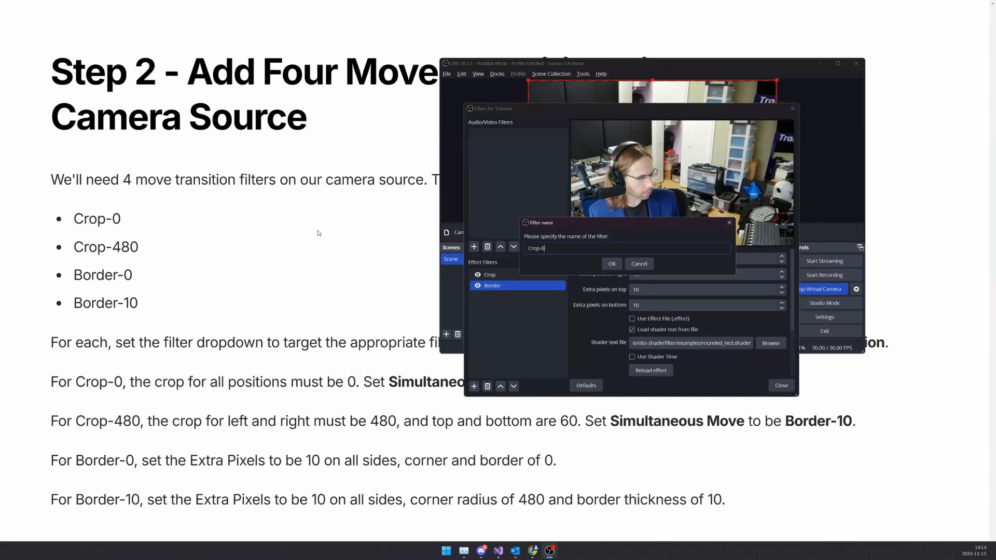
key("Return")
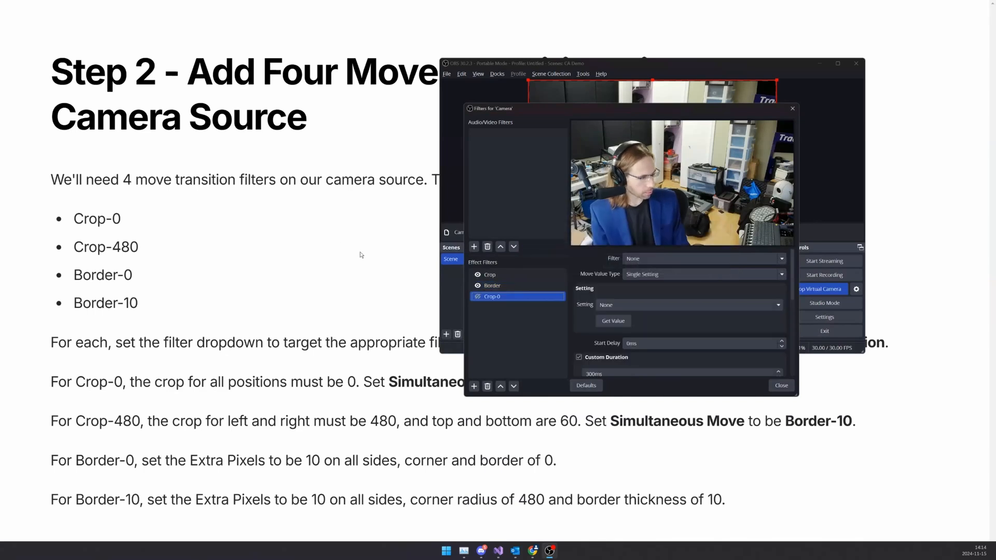
Step: Target Crop-0 at the Crop filter with move value type Settings, get the filter's current values, and review the remaining move options
left_click(637, 260)
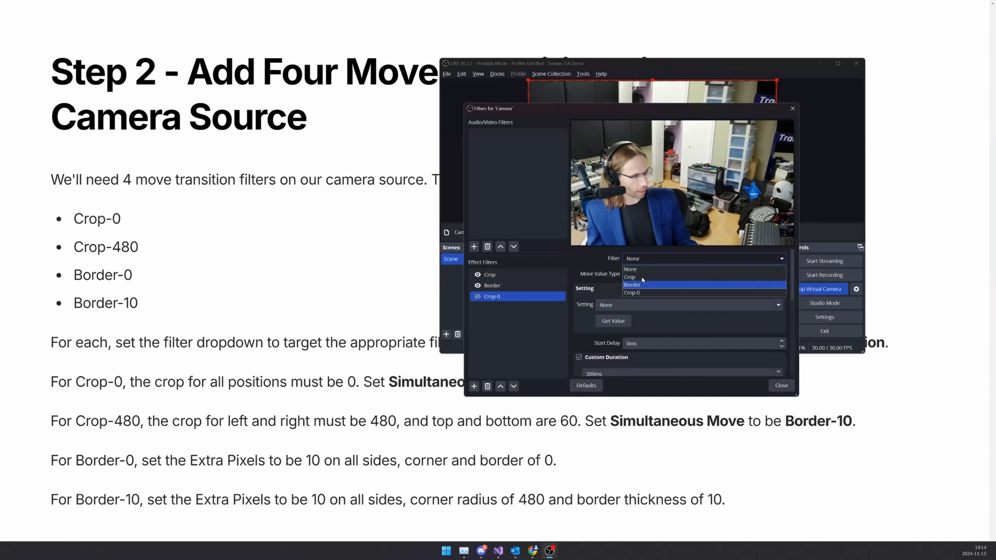
left_click(638, 277)
left_click(643, 275)
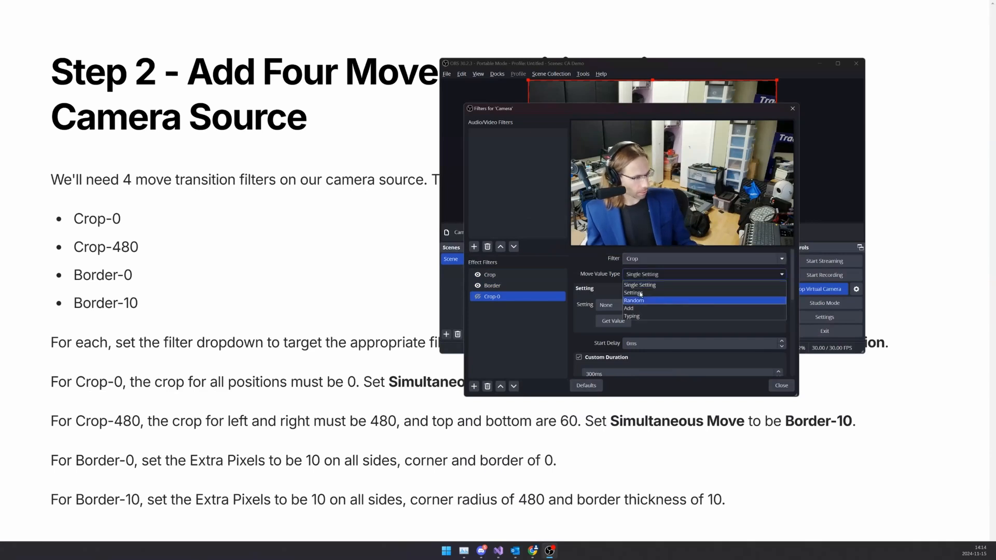
left_click(641, 294)
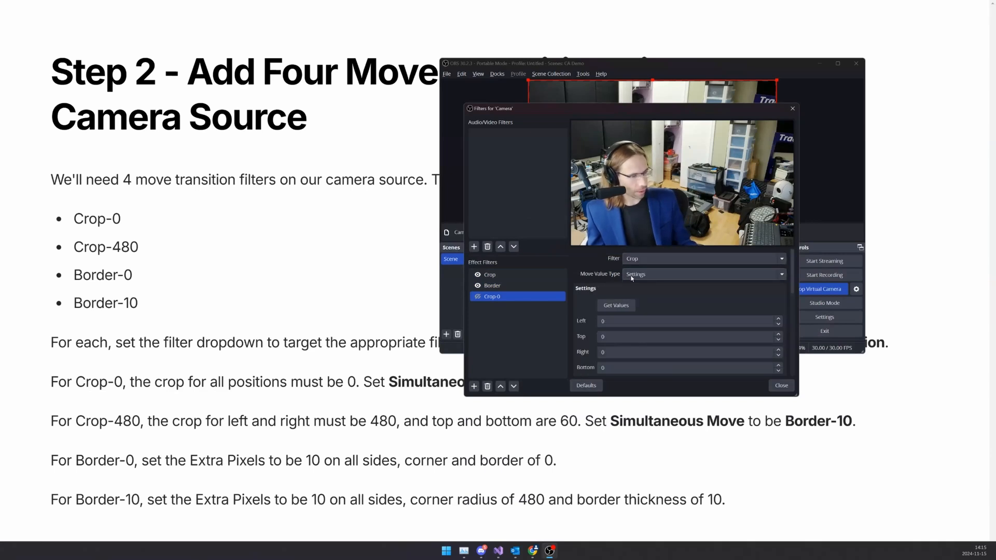
left_click(624, 308)
scroll(612, 311, "down", 1)
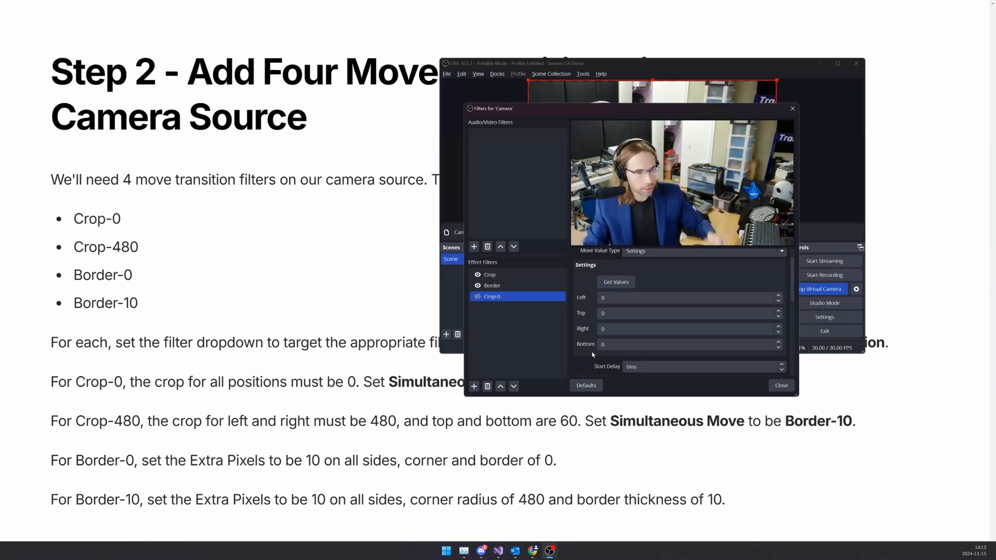
scroll(588, 354, "down", 3)
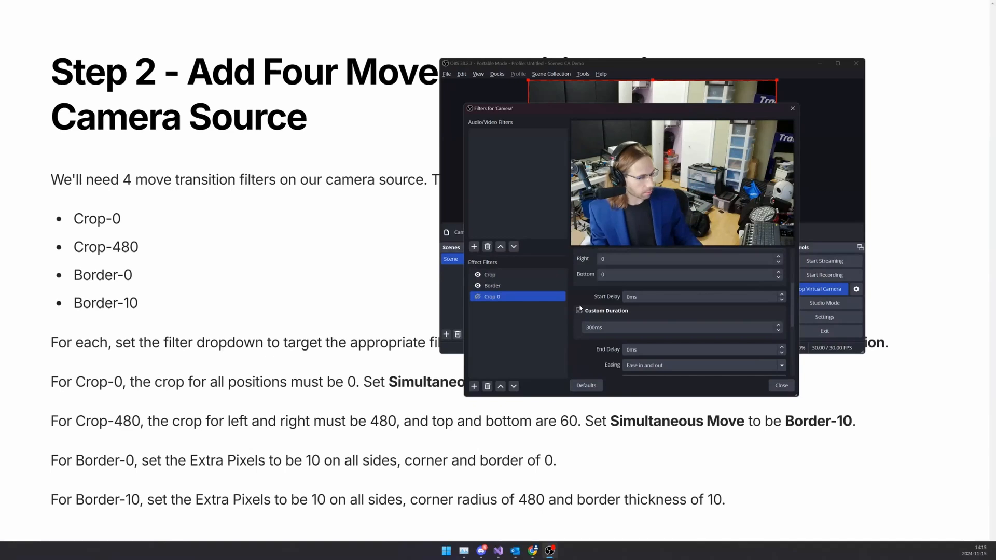
scroll(584, 285, "down", 5)
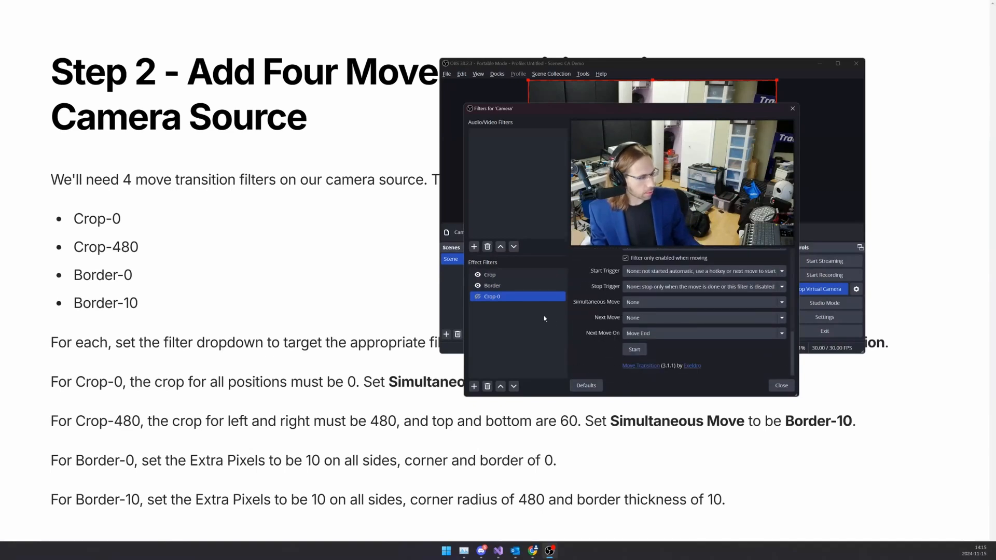
Step: Add a Move Value effect filter named Border-0 to the Camera source
left_click(473, 387)
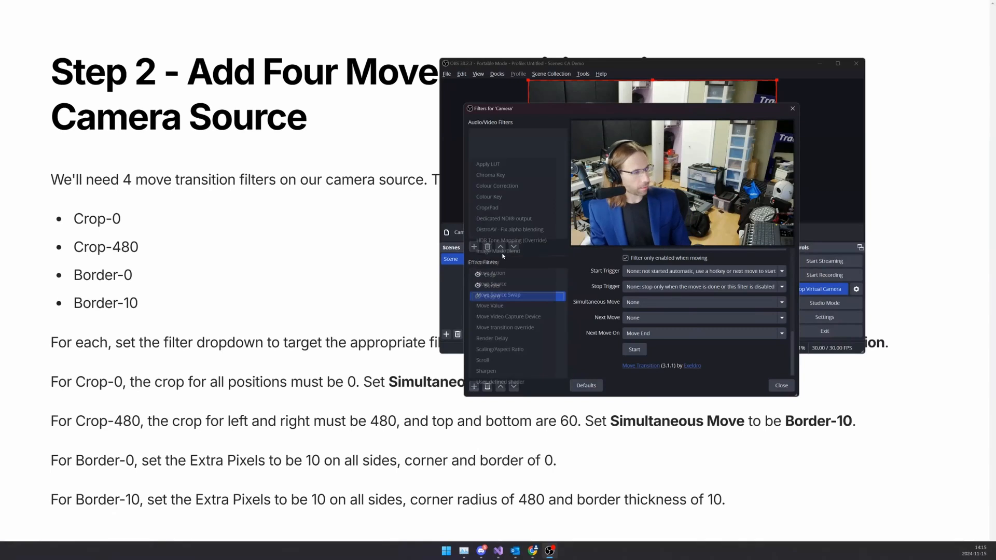
left_click(515, 304)
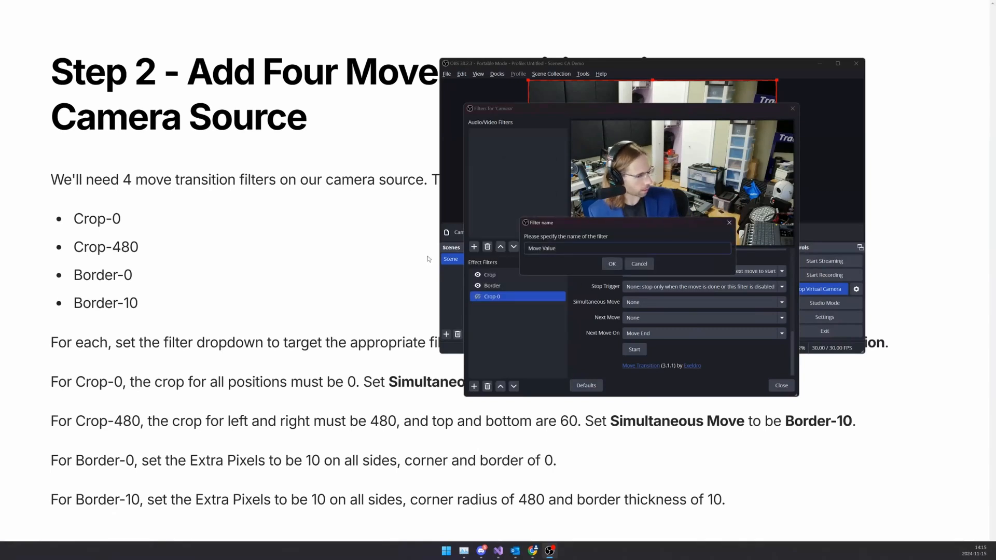
type("Border-0")
key("Return")
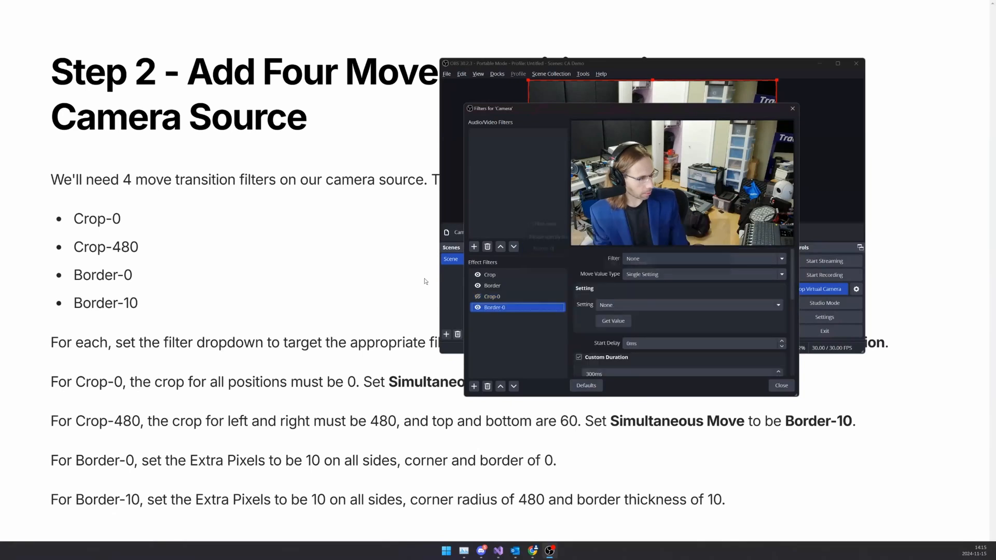
Step: Target Border-0 at the Border filter with move value type Settings and get the filter's current values
left_click(649, 258)
left_click(652, 285)
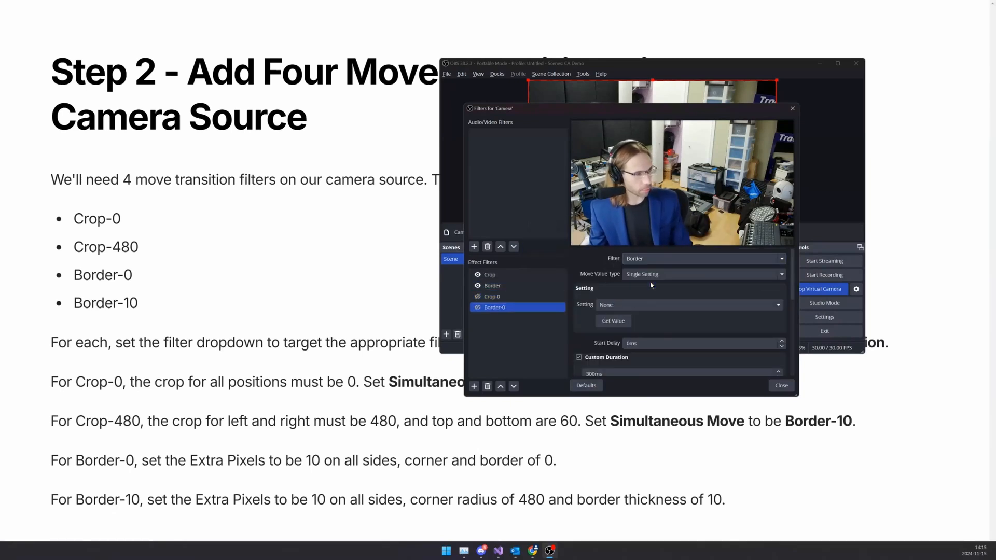
left_click(647, 274)
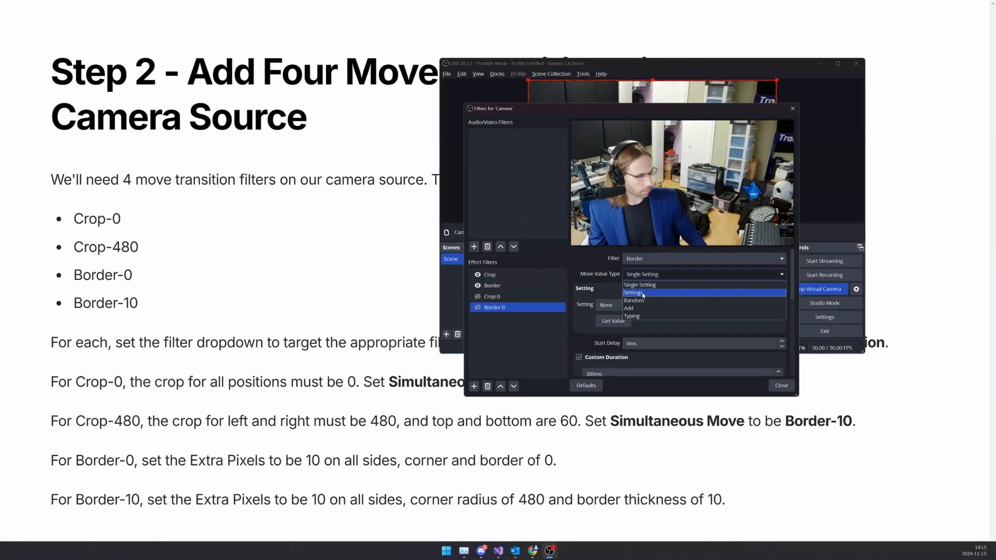
left_click(646, 293)
left_click(648, 320)
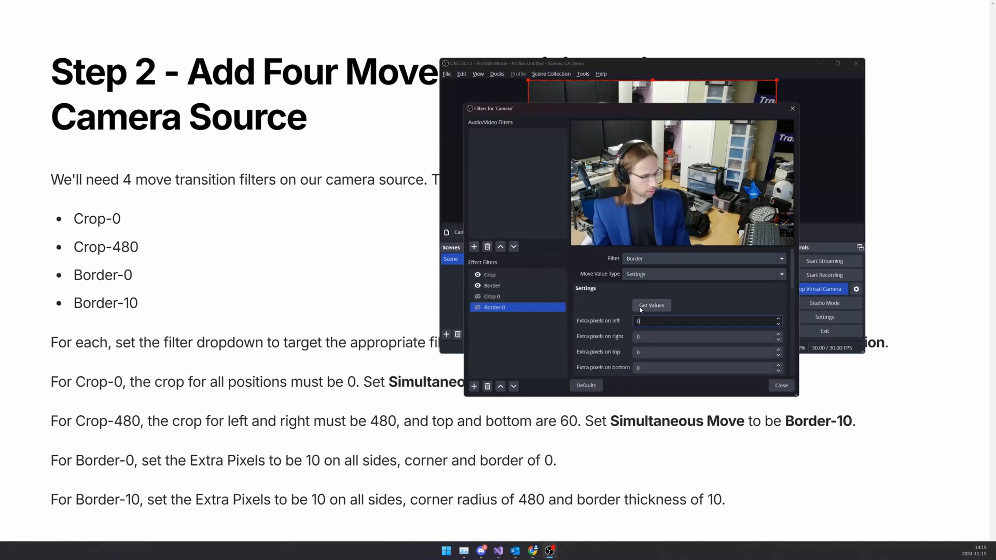
left_click(642, 309)
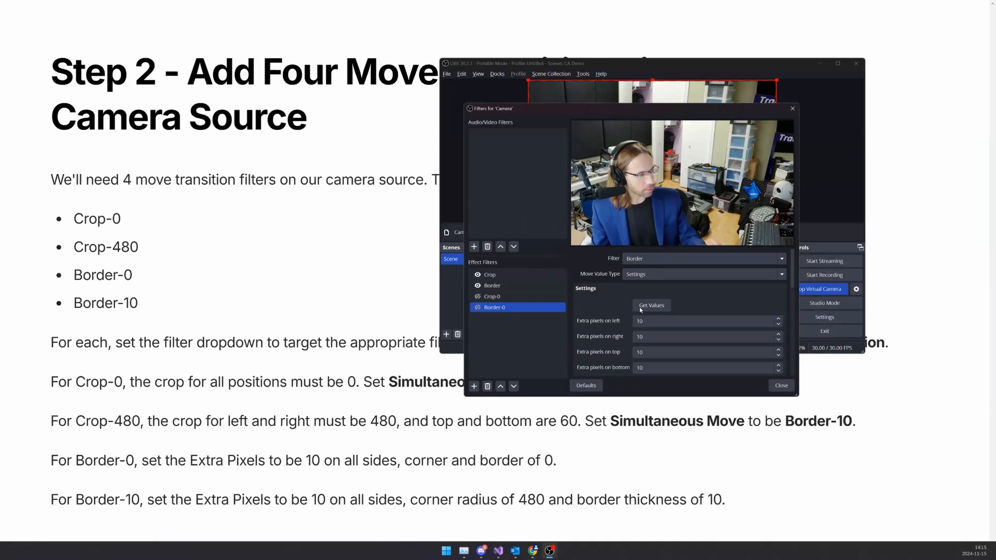
scroll(601, 332, "down", 3)
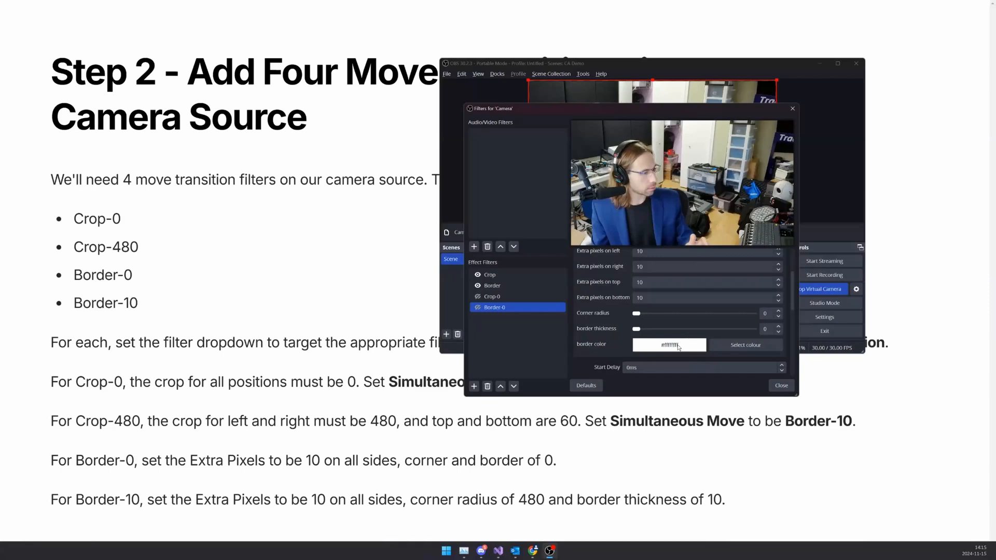
Step: Add a Move Value effect filter named Crop-480 to the Camera source
left_click(474, 387)
left_click(540, 305)
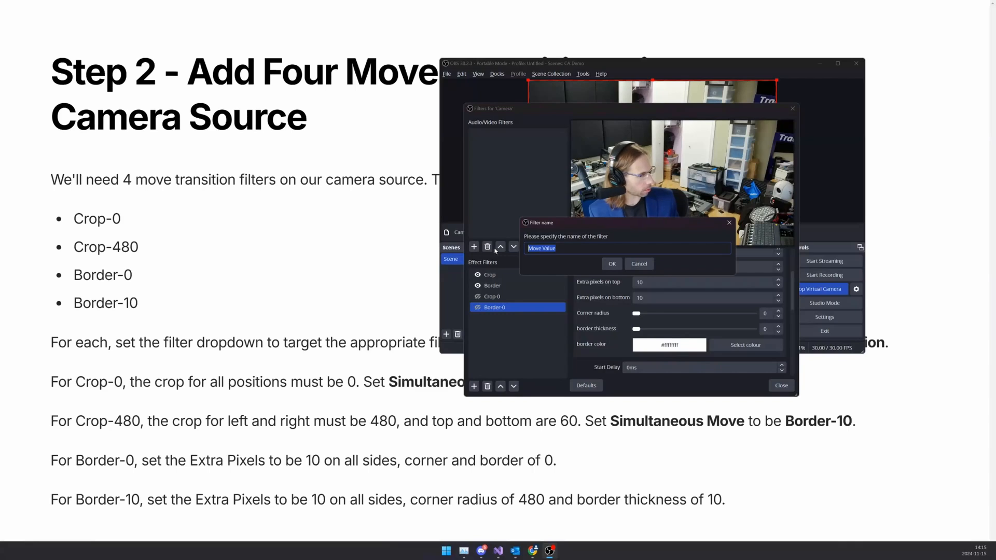
type("Crop-480")
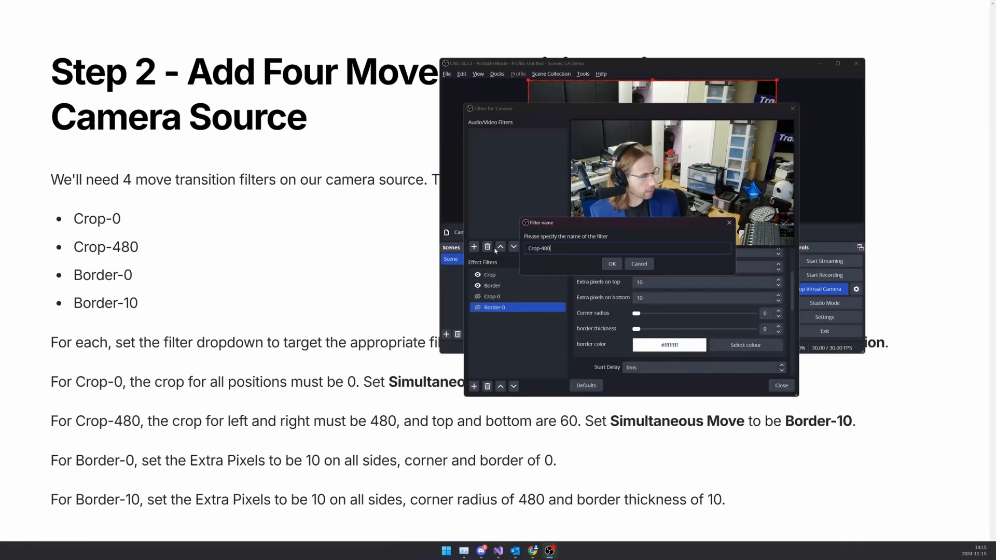
key("Return")
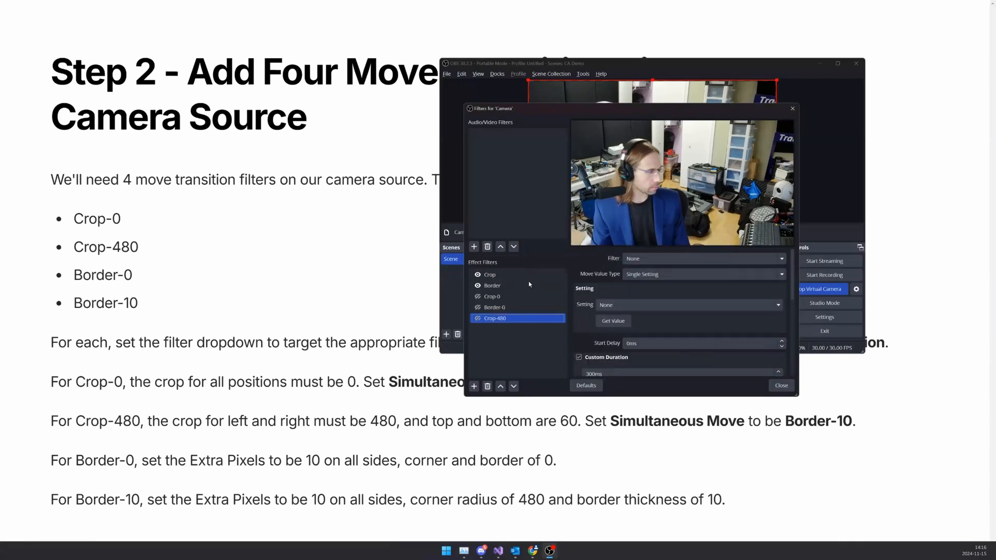
Step: Target Crop-480 at the Crop filter with move value type Settings
left_click(655, 259)
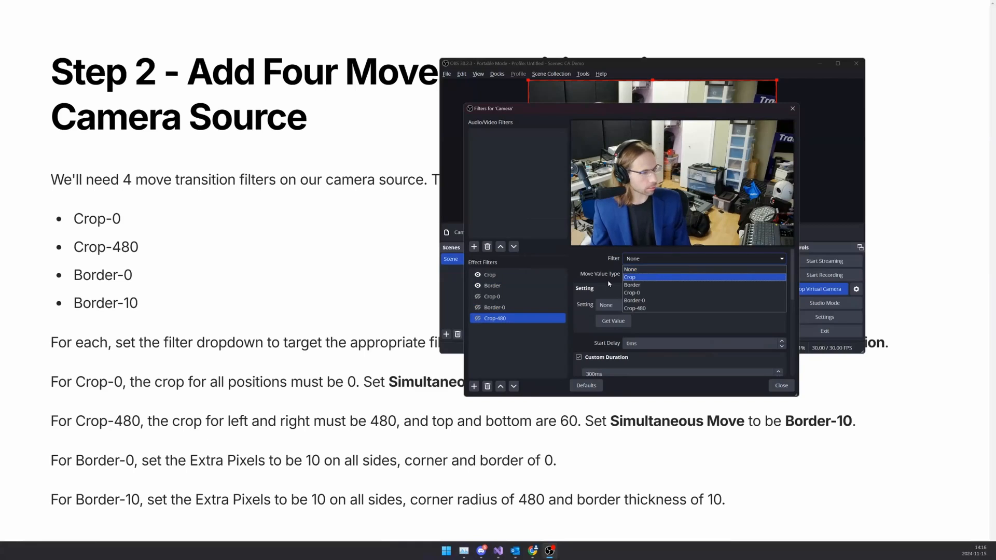
left_click(643, 277)
left_click(641, 274)
left_click(618, 293)
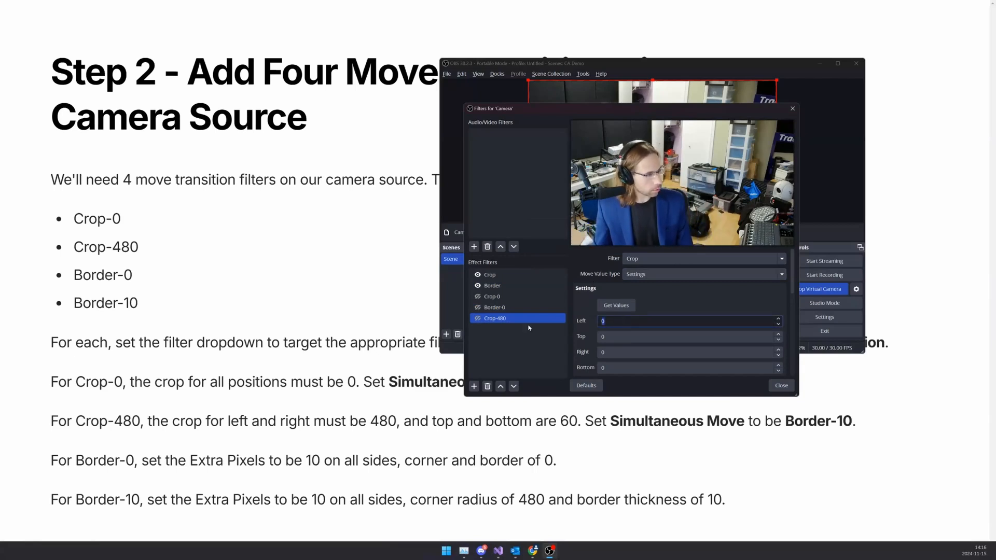
Step: Set the Crop-480 values to 480 for left and right and 60 for top and bottom, and turn off Custom Duration
type("480")
key("Tab")
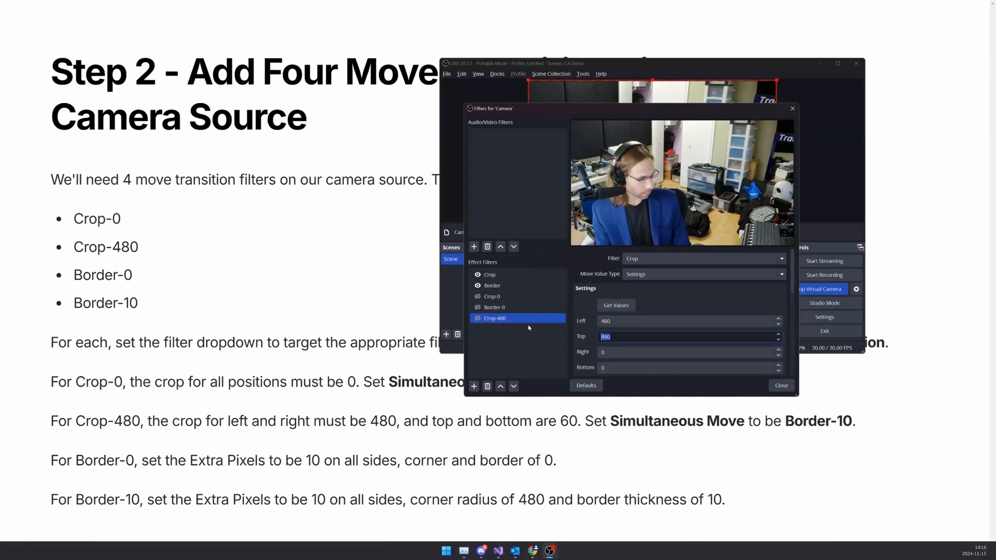
type("480")
key("Tab")
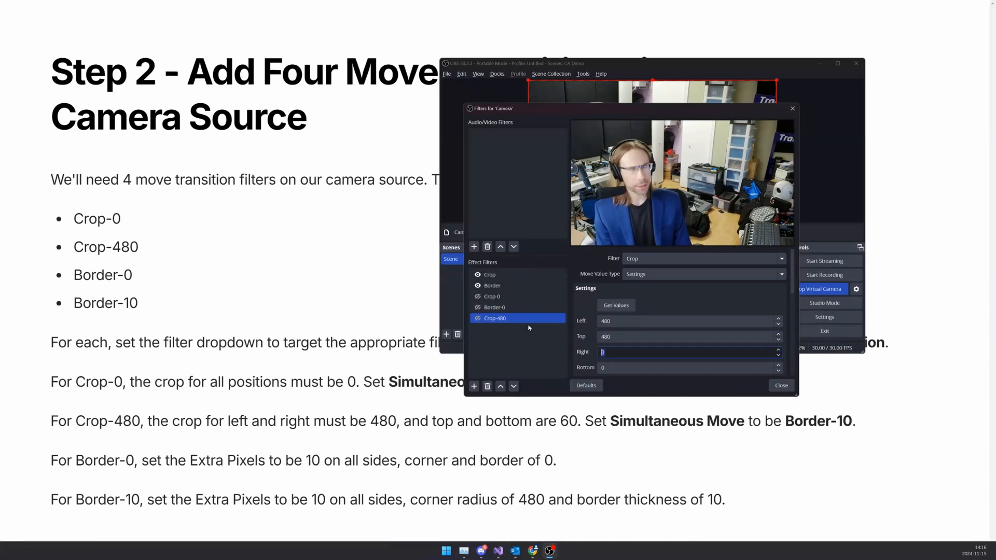
key("shift+Tab")
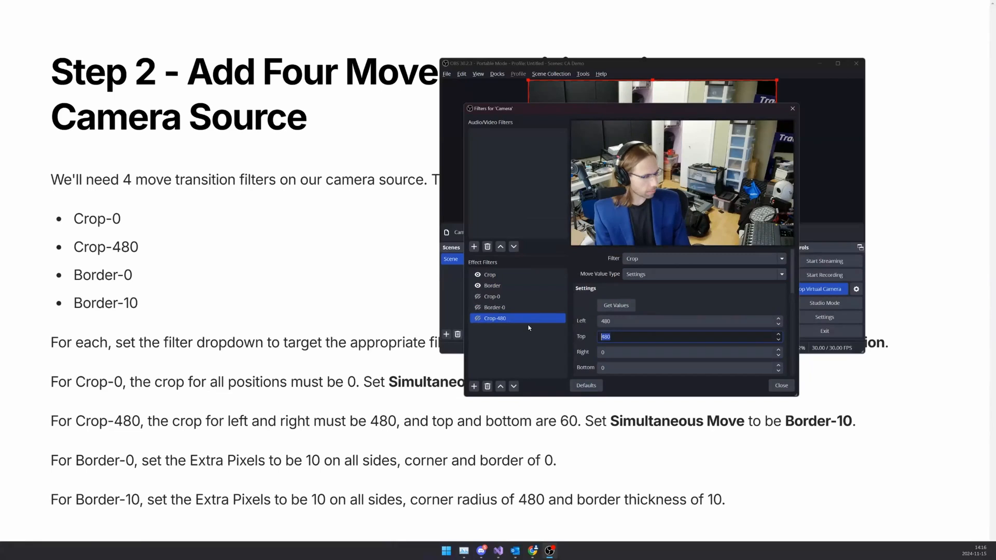
type("60")
key("Tab")
type("480")
key("Tab")
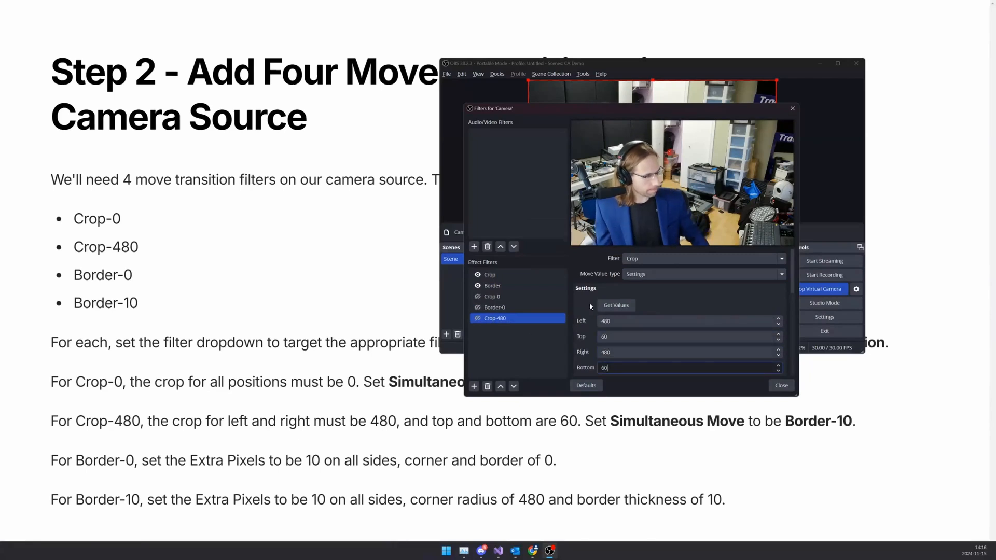
scroll(590, 307, "down", 1)
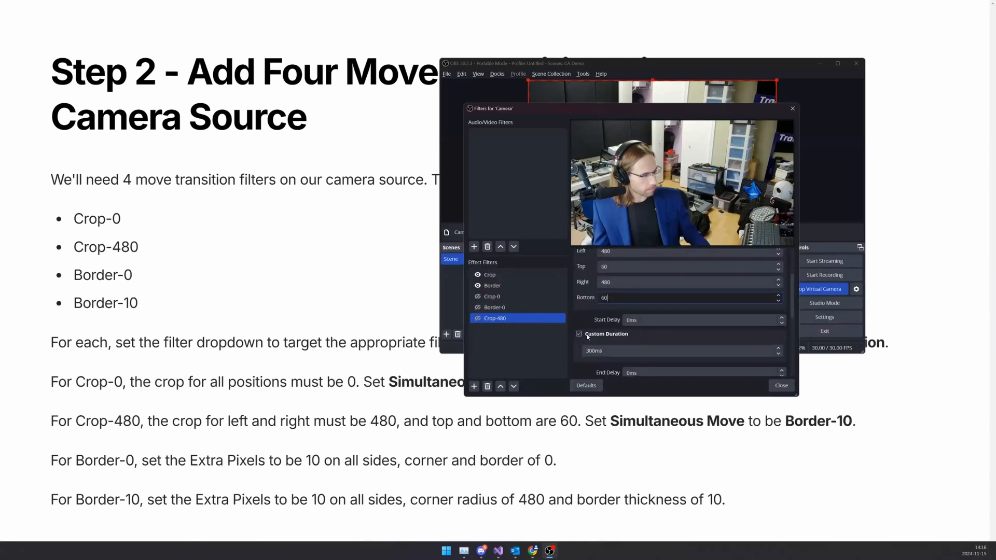
scroll(588, 333, "up", 1)
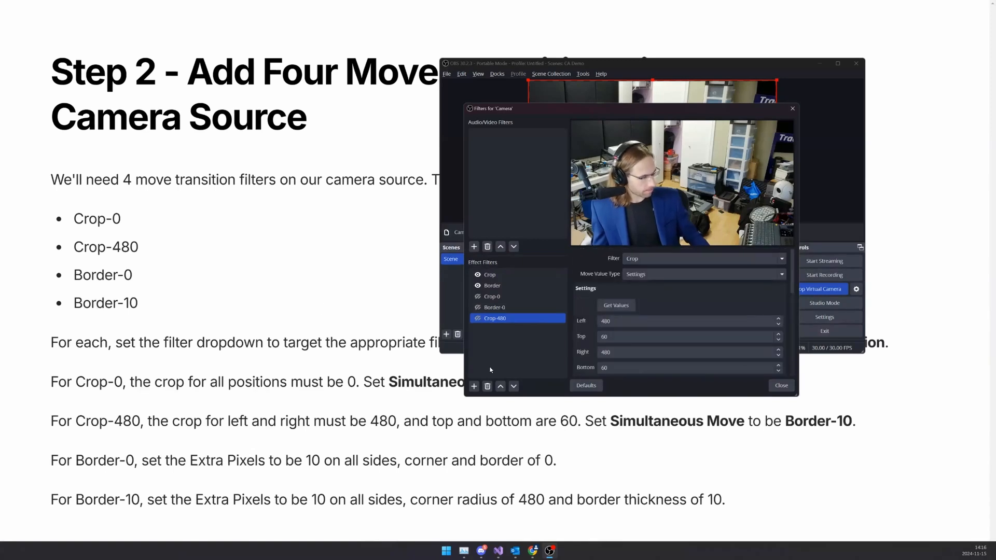
Step: Test the Crop-480 move and the Crop-0 move by enabling each filter, with the filters window moved clear of the scene preview
left_click(478, 319)
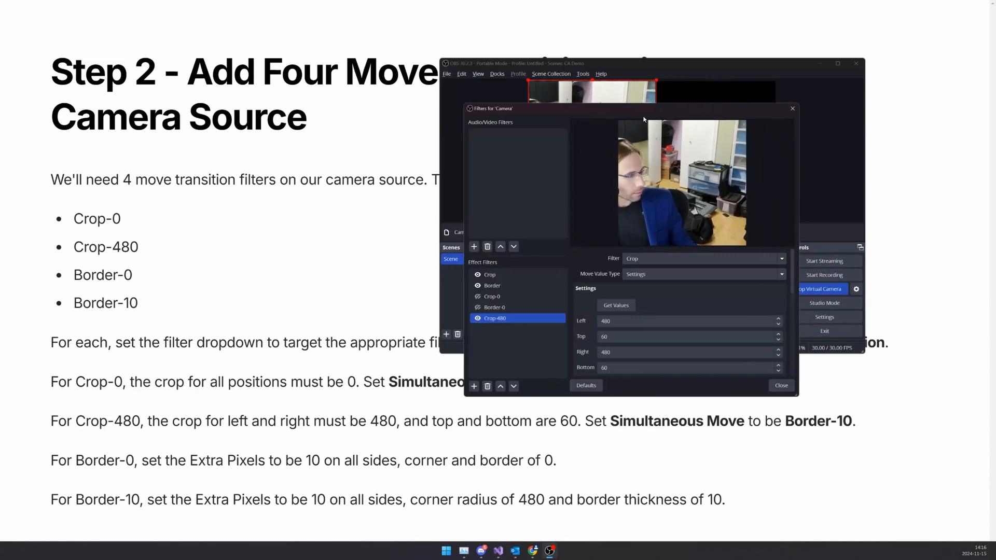
left_click_drag(644, 107, 403, 243)
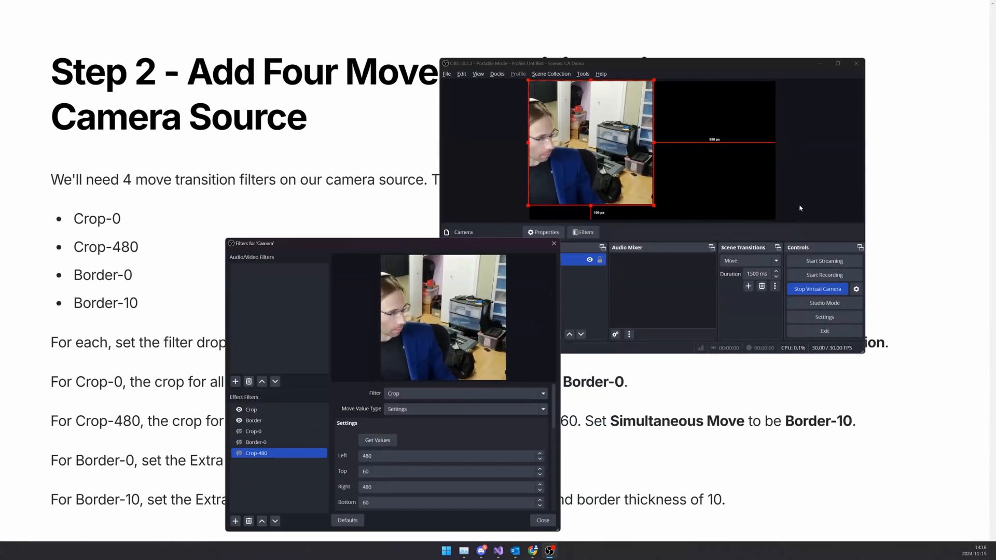
left_click_drag(318, 244, 717, 155)
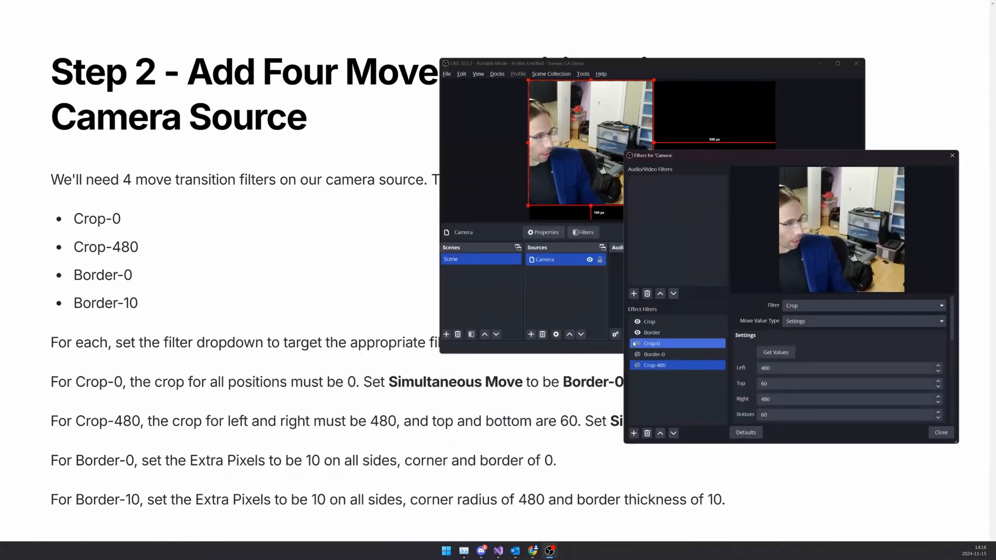
left_click(637, 343)
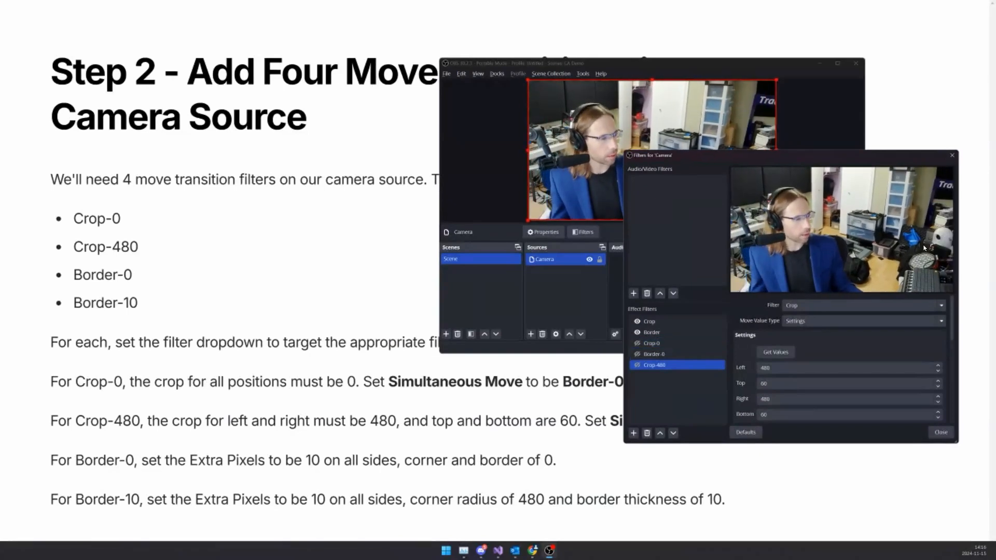
scroll(744, 322, "down", 2)
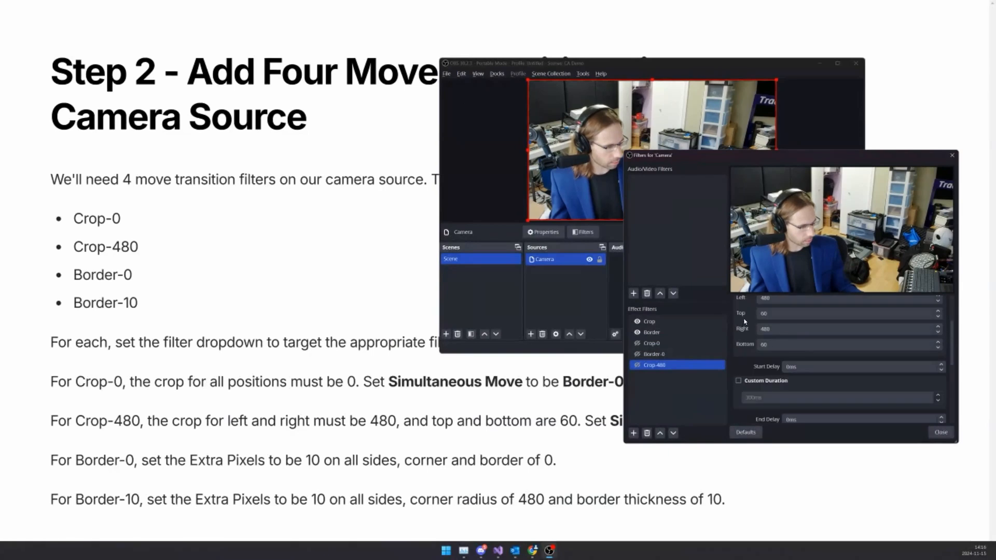
Step: Add a Move Value effect filter named Border-10 to the Camera source
left_click(634, 433)
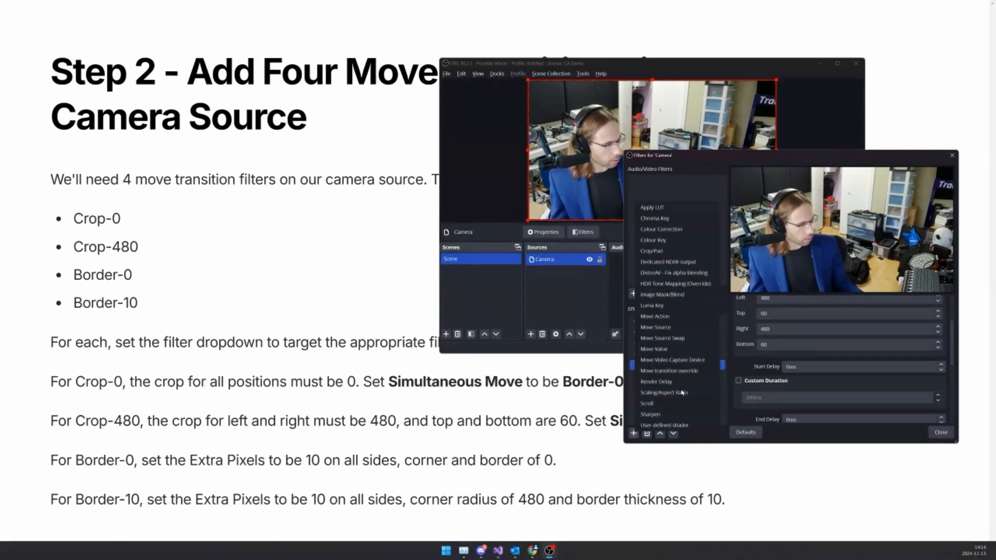
left_click(674, 349)
type("Bo")
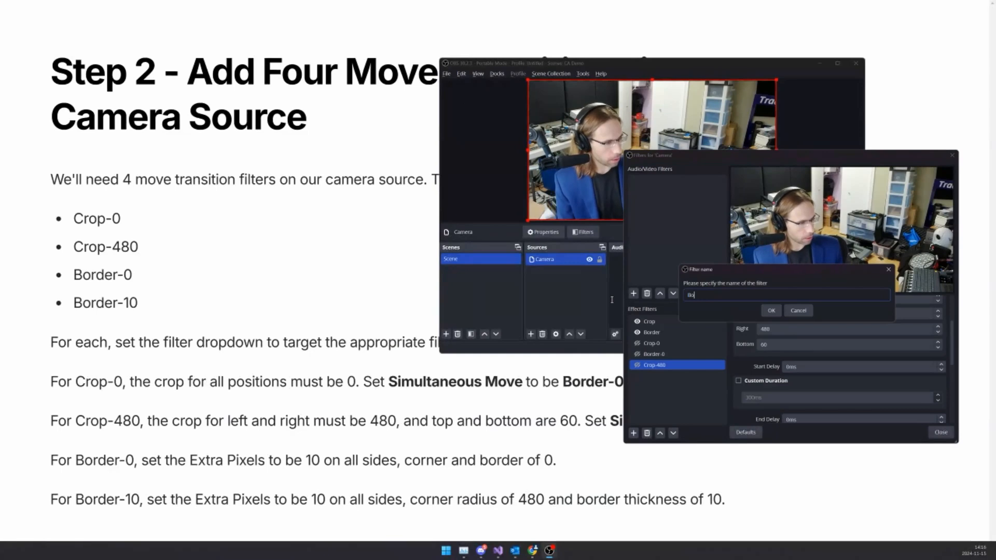
type("rder-10")
key("Return")
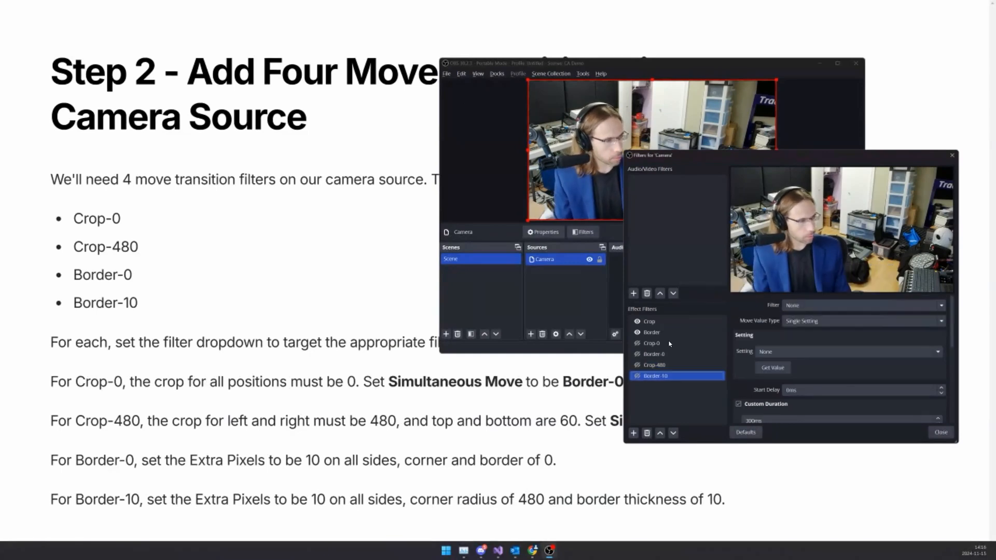
Step: Target Border-10 at the Border filter with move value type Settings, and load that filter's current values
left_click(801, 306)
left_click(793, 331)
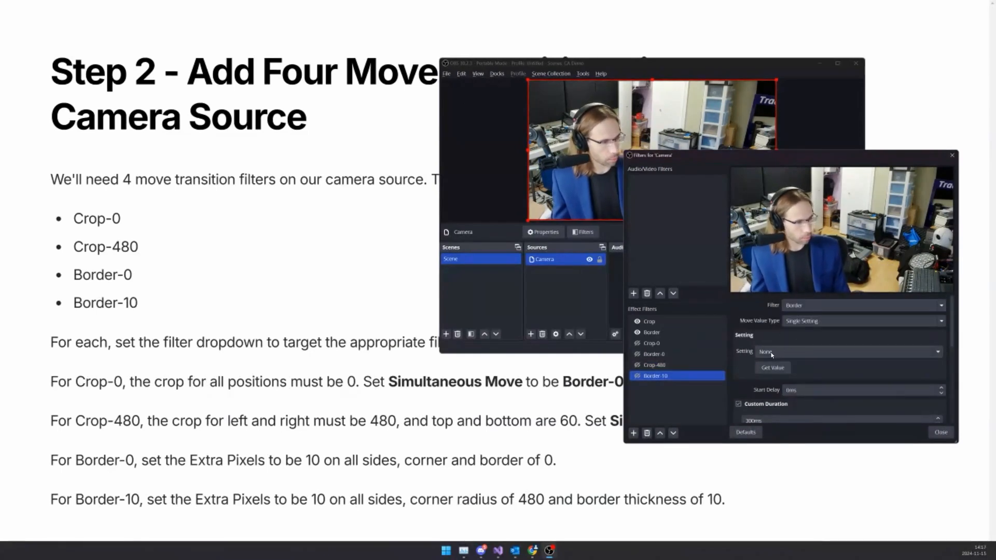
left_click(789, 353)
left_click(757, 331)
left_click(803, 321)
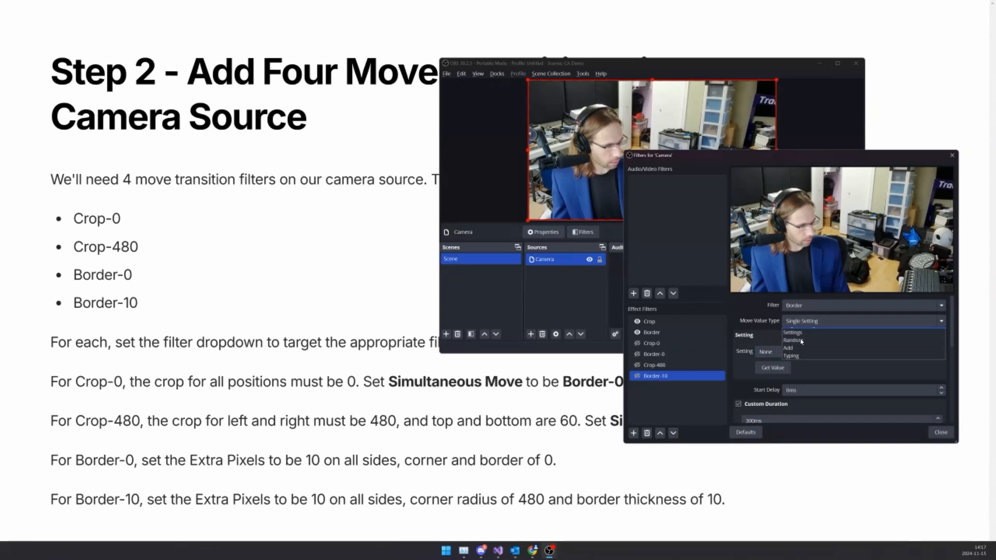
left_click(794, 340)
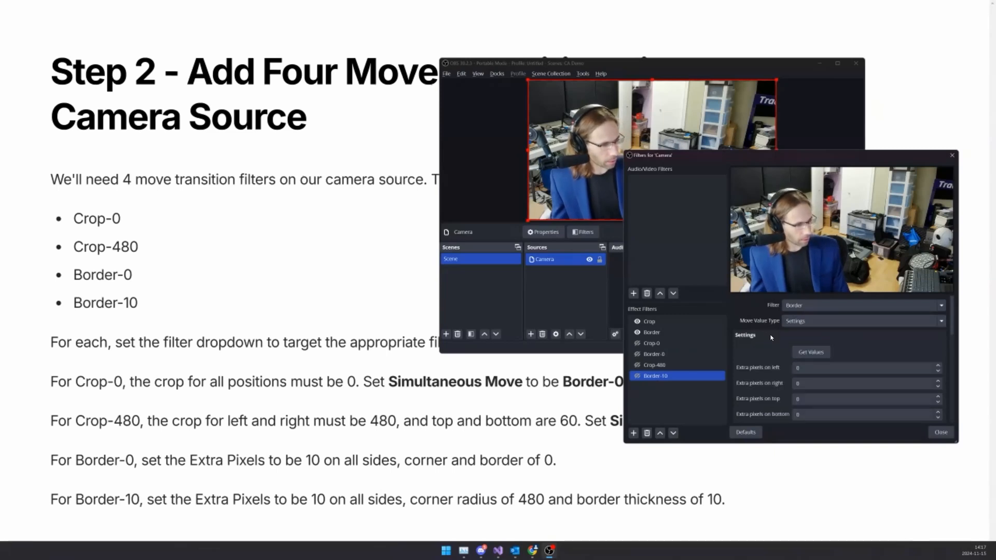
scroll(803, 332, "down", 1)
left_click(802, 333)
scroll(837, 387, "down", 1)
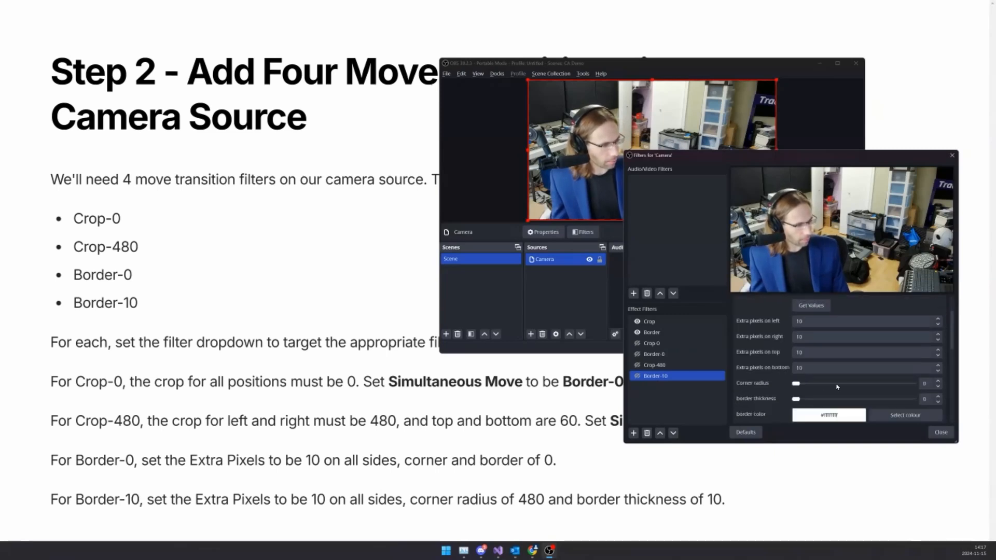
Step: Set Border-10's corner radius to 20 and border thickness to 10, and turn off Custom Duration
left_click_drag(930, 384, 759, 378)
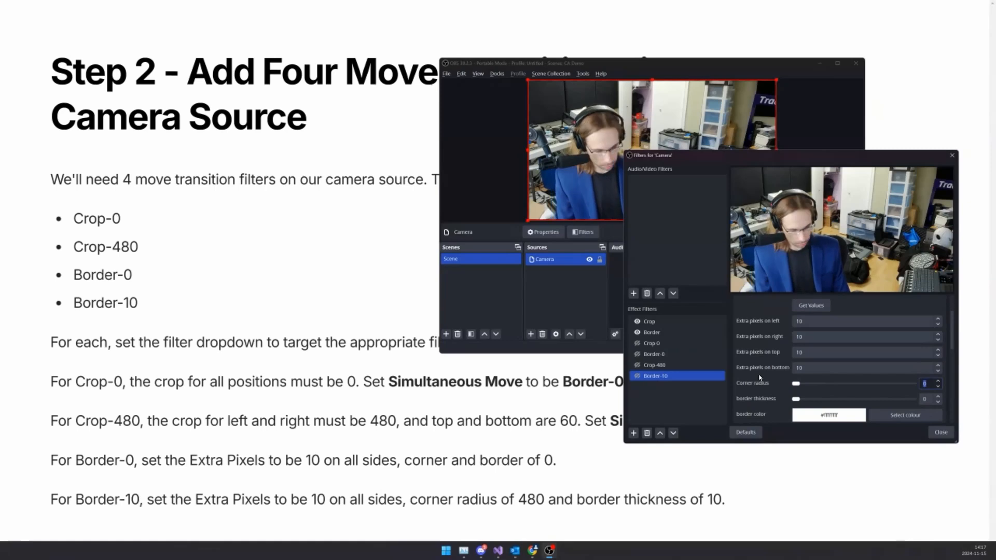
type("20")
key("Tab")
type("10")
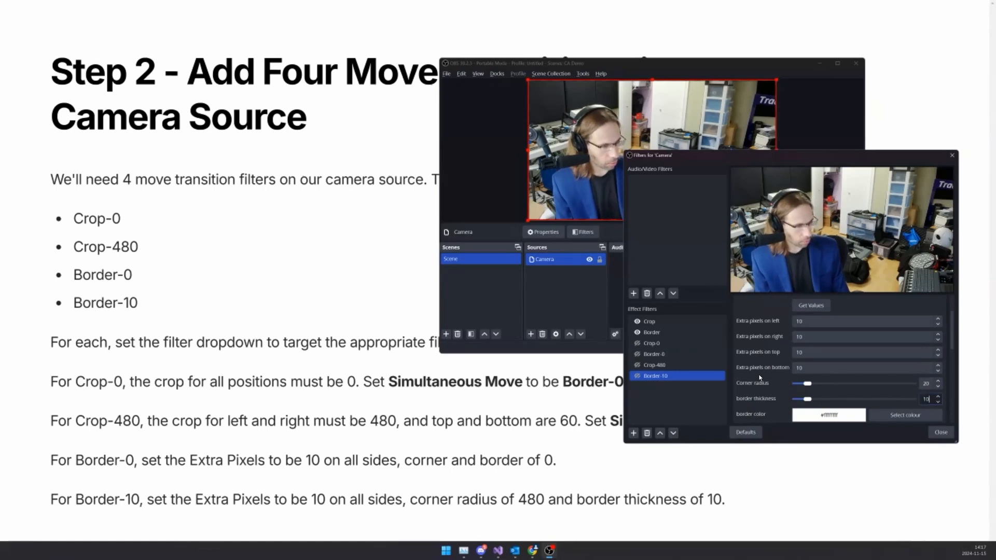
scroll(748, 356, "down", 4)
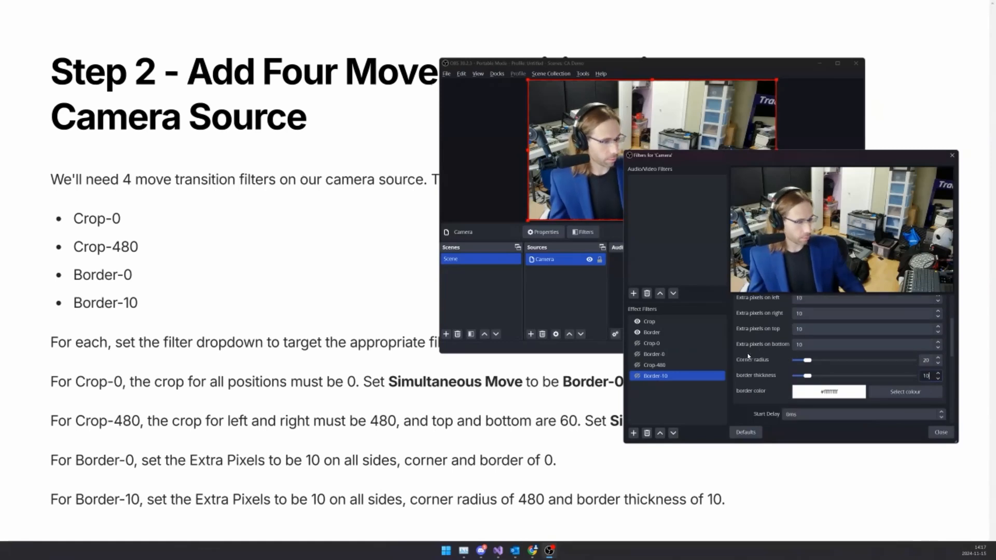
left_click(748, 339)
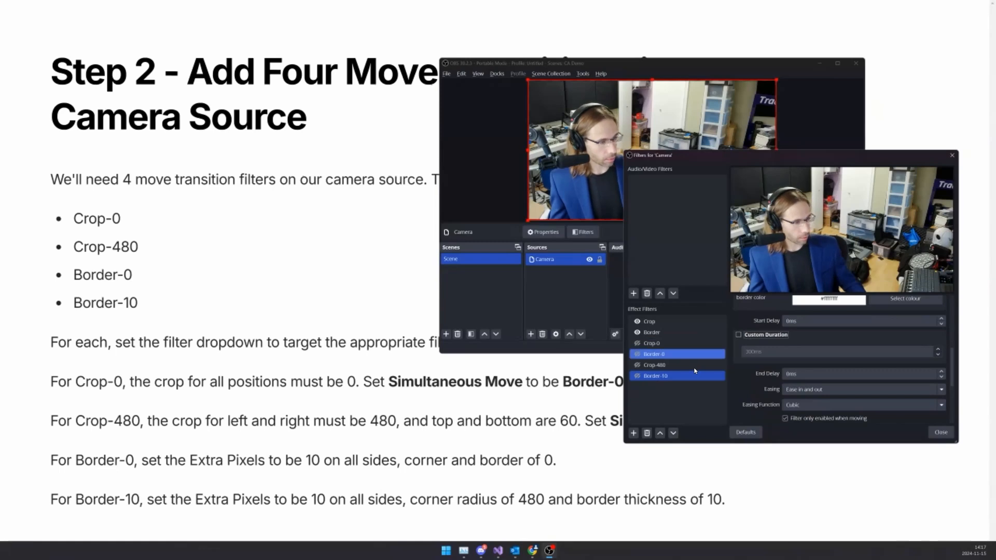
Step: Set the Simultaneous Move of the Crop-0 filter to Border-0
left_click(694, 366, "ctrl")
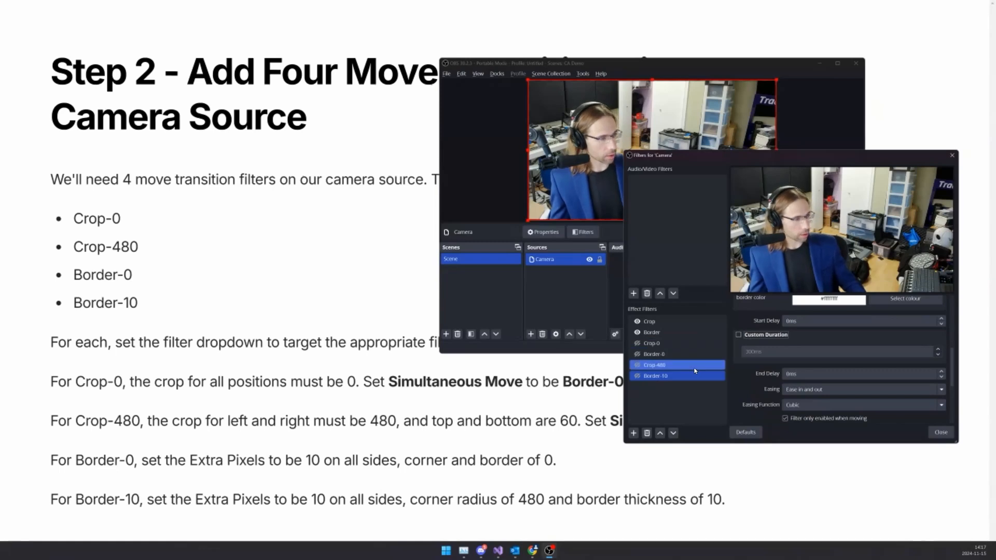
left_click(664, 344)
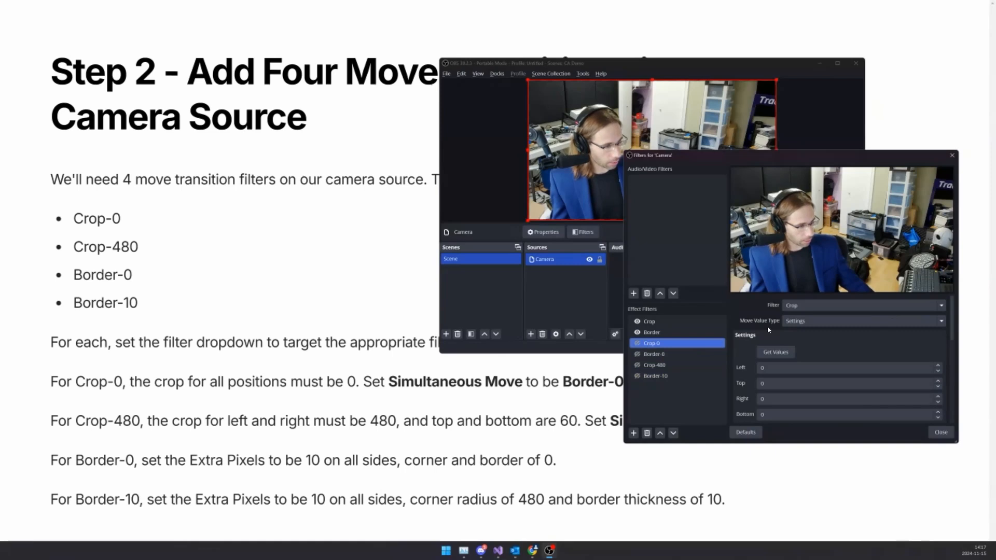
scroll(768, 330, "down", 10)
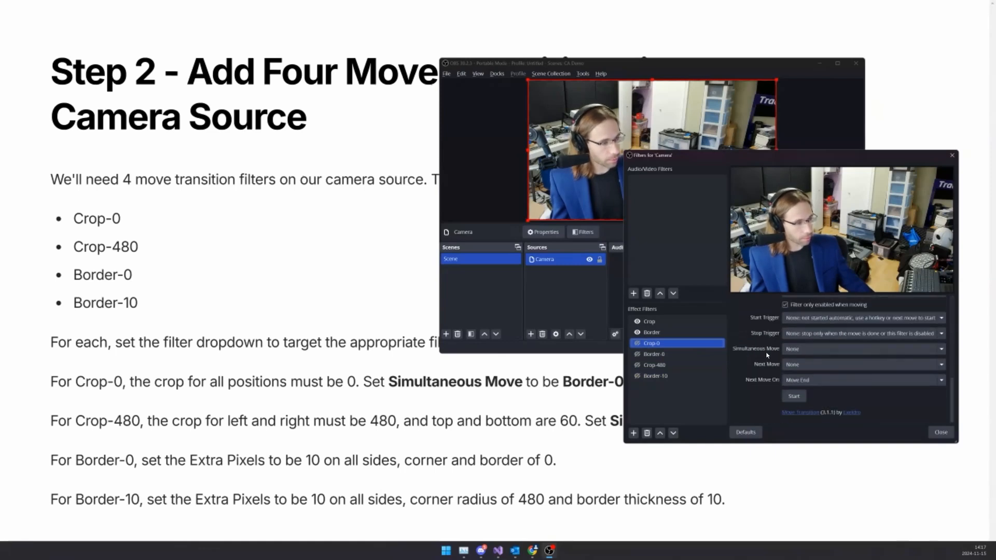
left_click(797, 353)
left_click(821, 376)
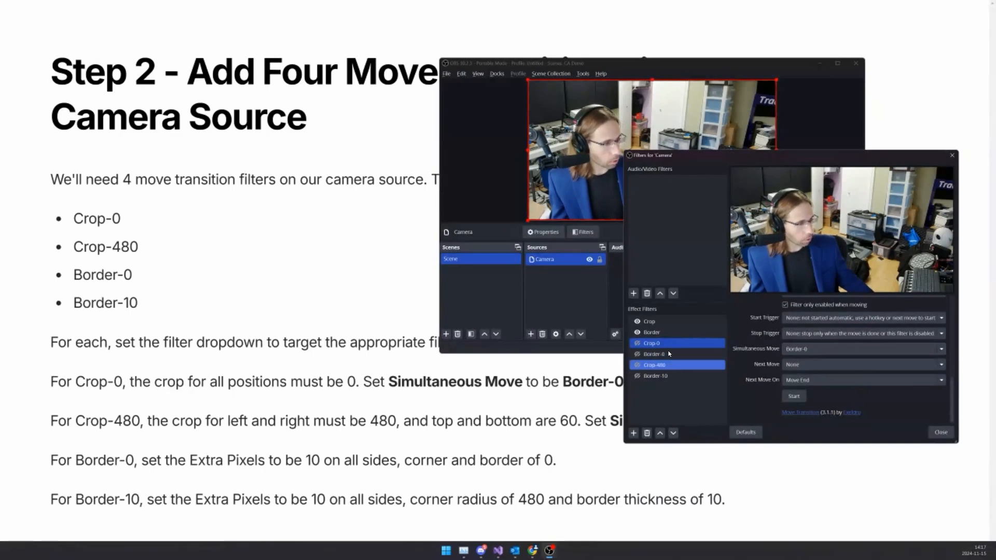
Step: Set the Simultaneous Move of the Crop-480 filter to Border-10
left_click(675, 365)
scroll(801, 345, "down", 10)
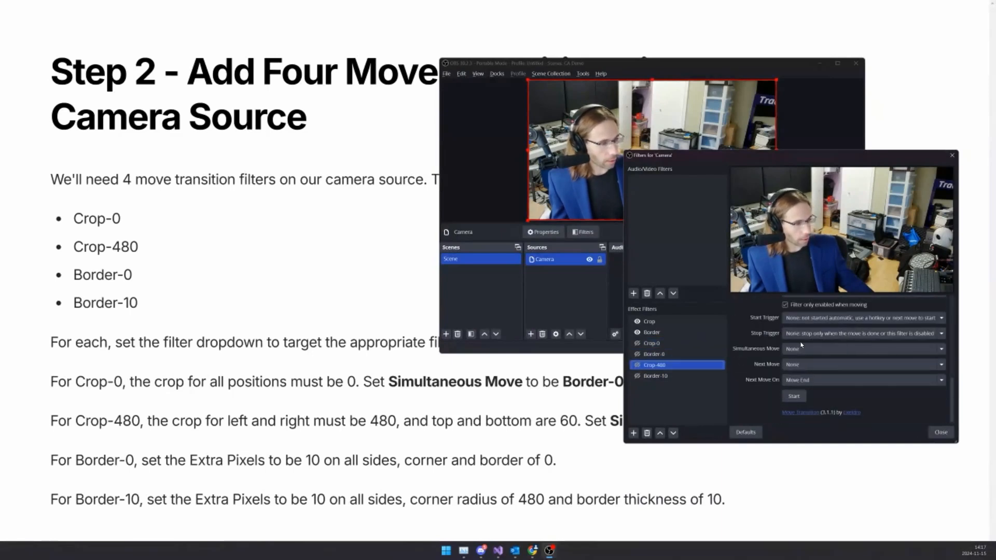
left_click(802, 352)
left_click(804, 391)
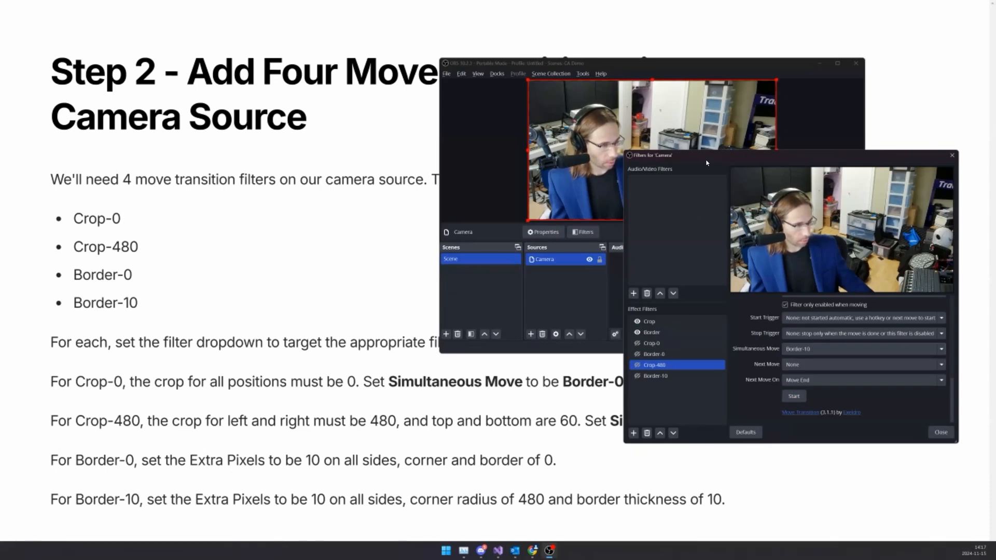
Step: Test the combined crop and border moves by enabling Crop-480 and Crop-0 in turn, and close the Camera filters window
left_click_drag(708, 157, 724, 203)
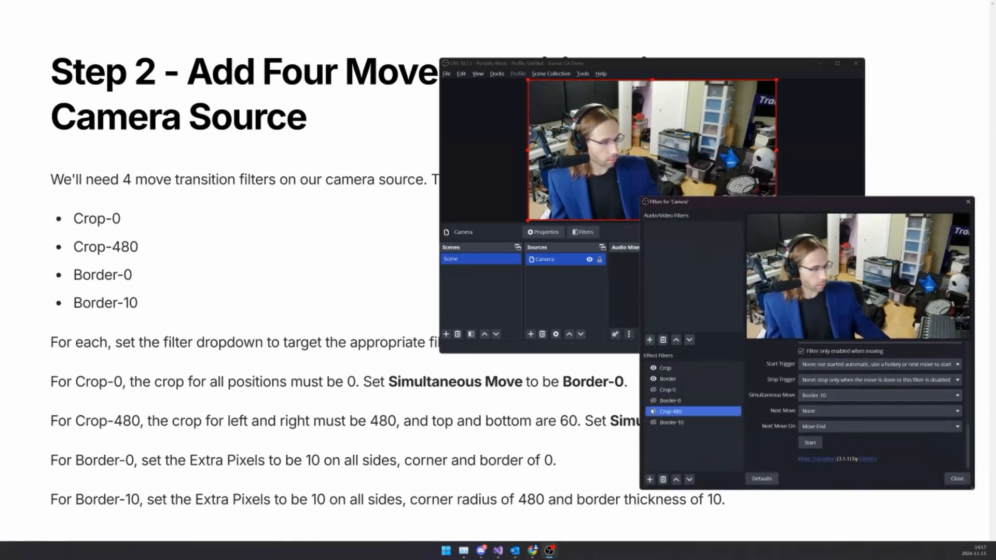
left_click(652, 411)
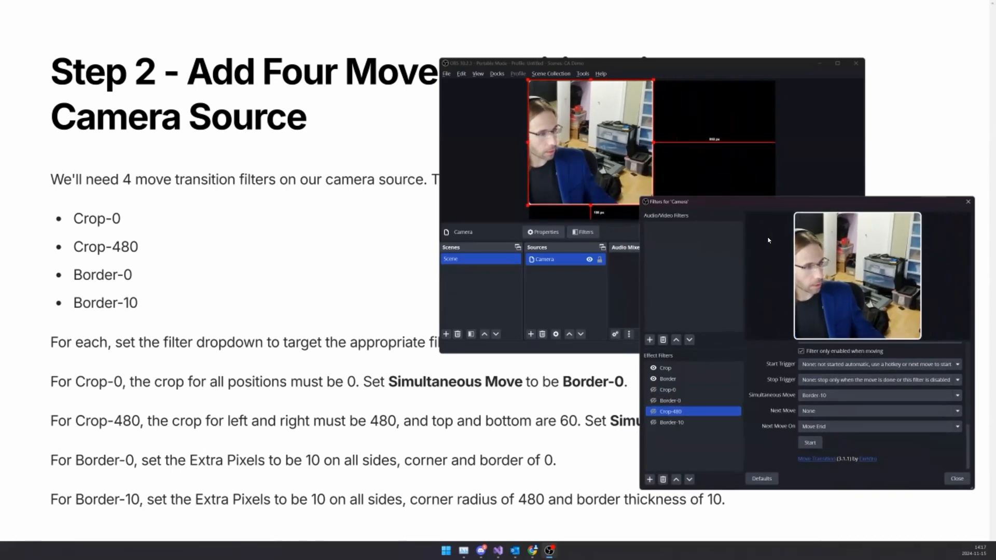
left_click(652, 389)
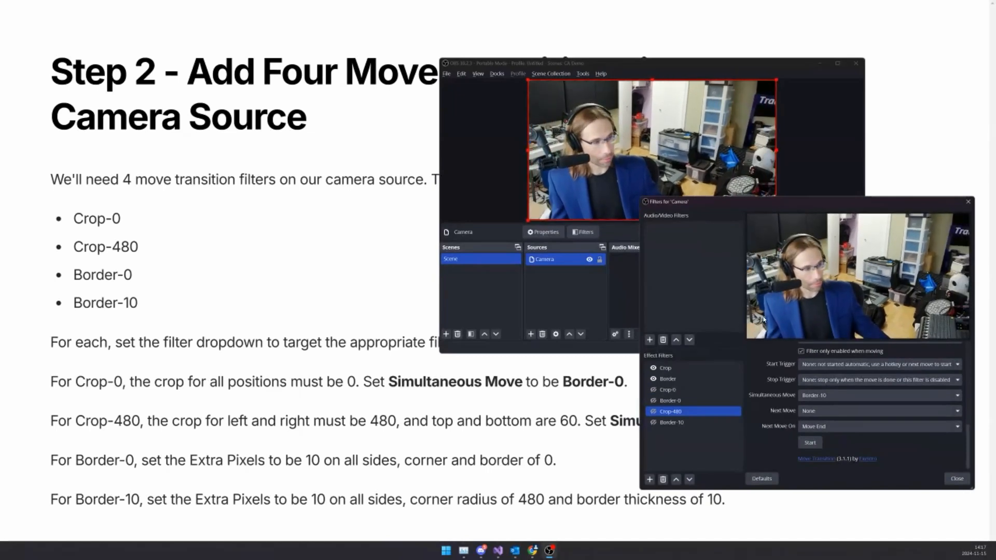
left_click(968, 202)
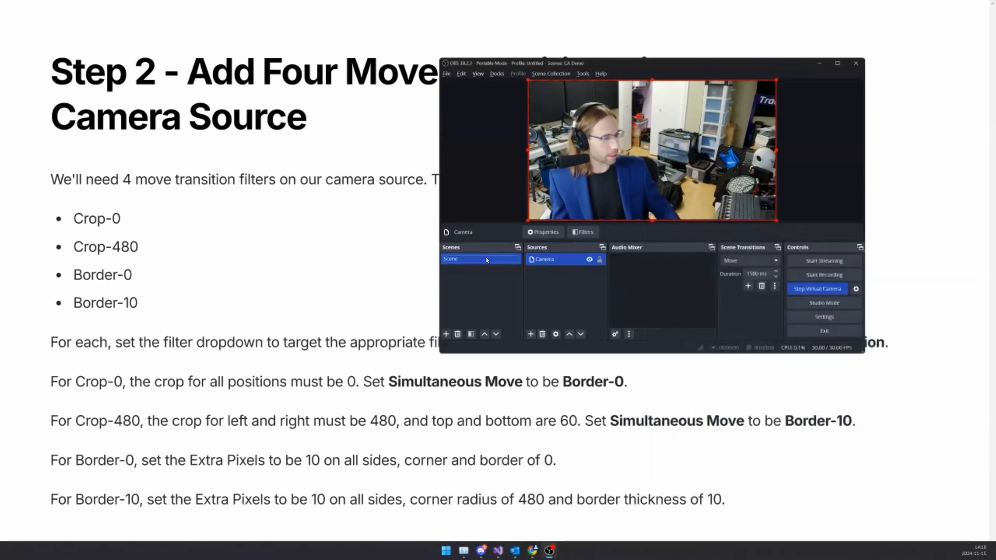
Step: Rename the existing scene to Camera Only
double_click(486, 259)
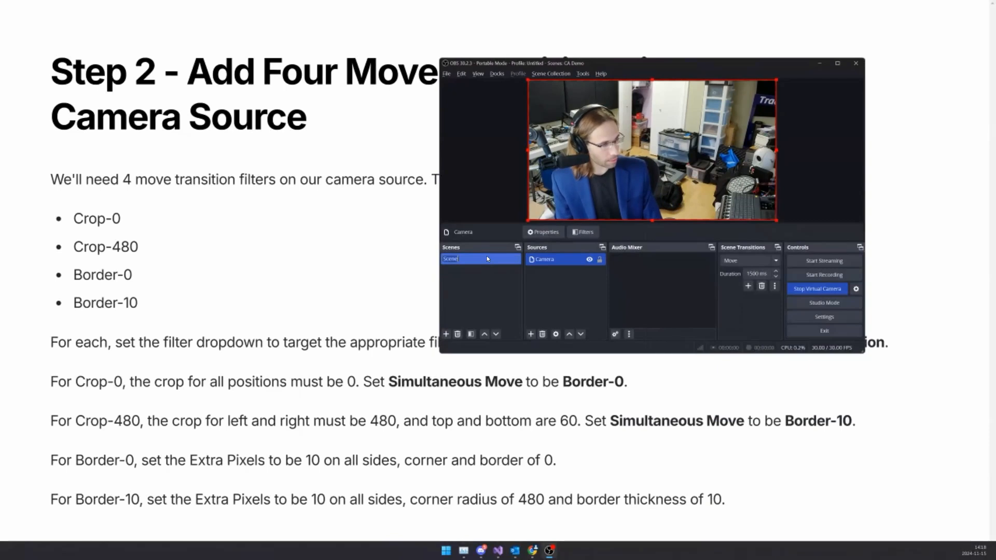
type("Cam")
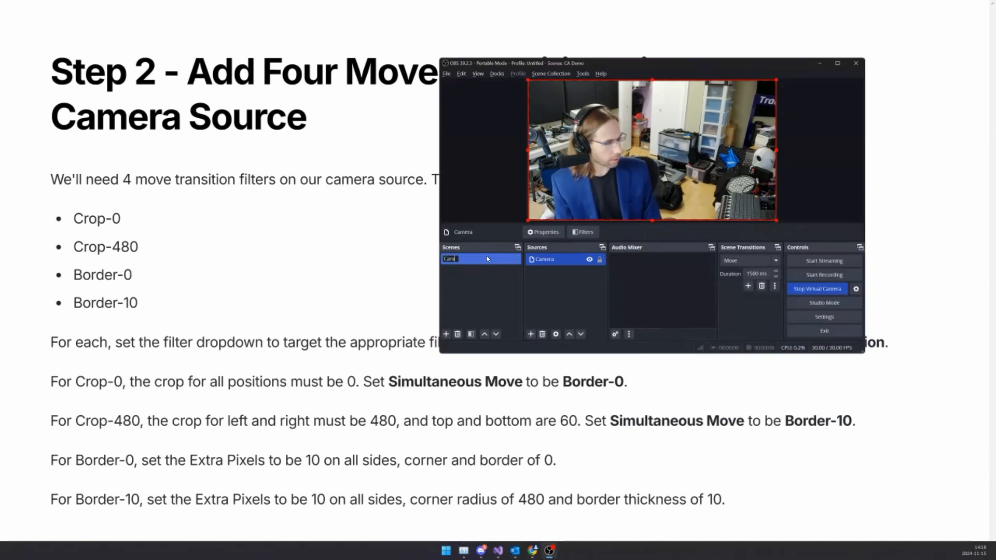
type("era-Only")
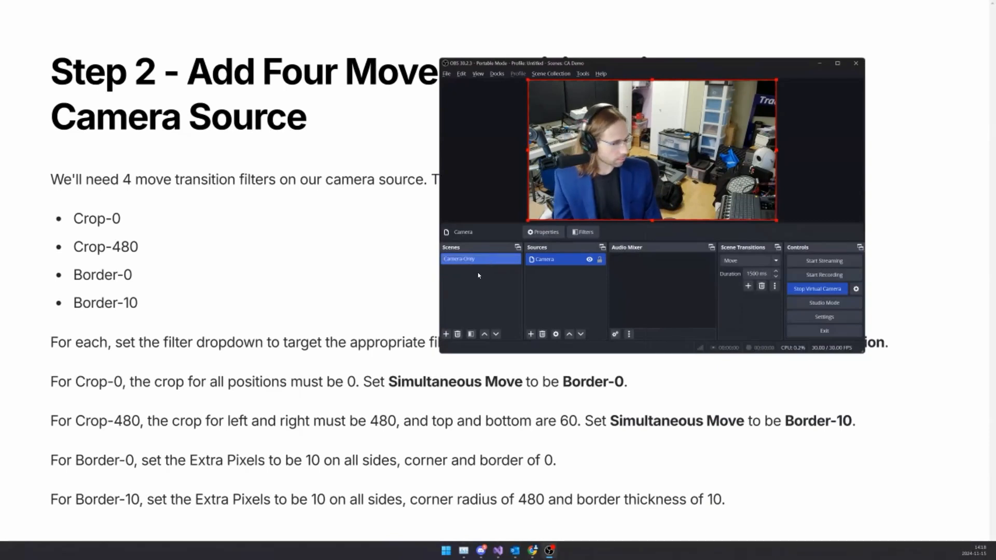
key("Return")
Step: Duplicate the Camera Only scene under the name PIP
right_click(477, 270)
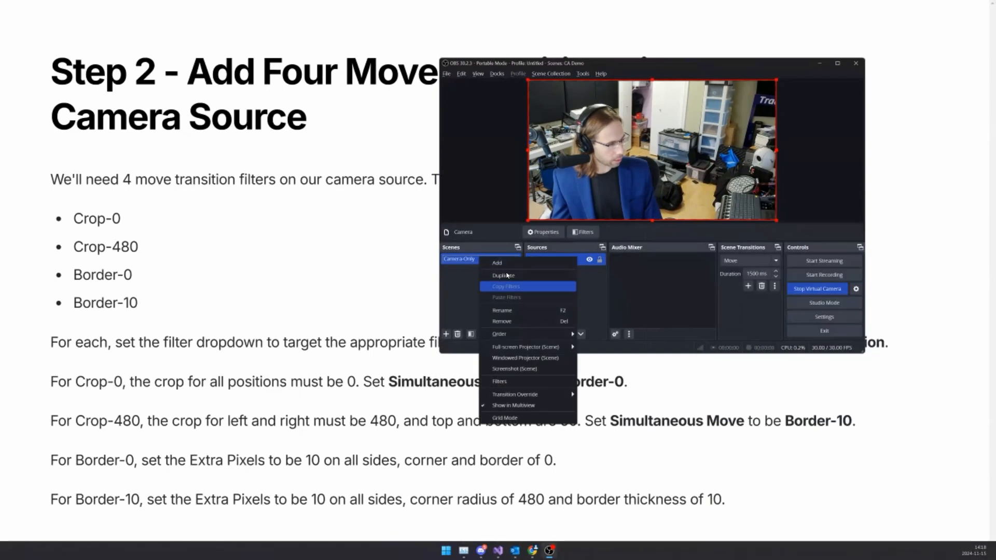
left_click(507, 287)
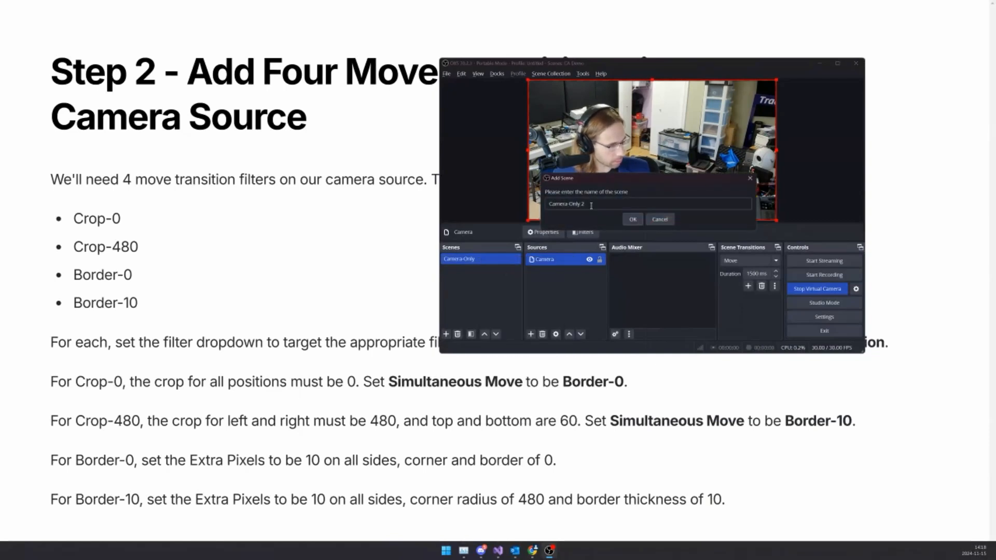
key("ctrl+a")
type("PiP")
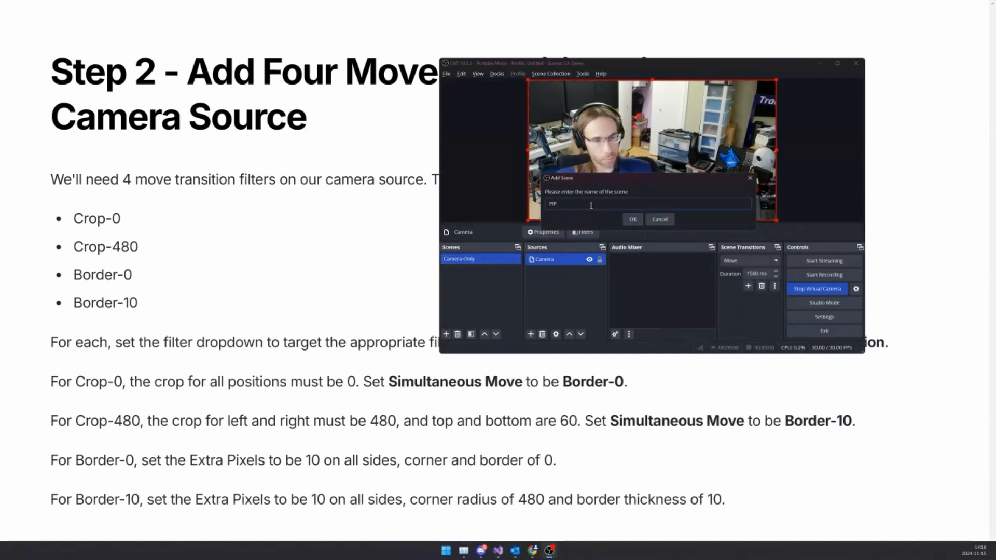
left_click(638, 220)
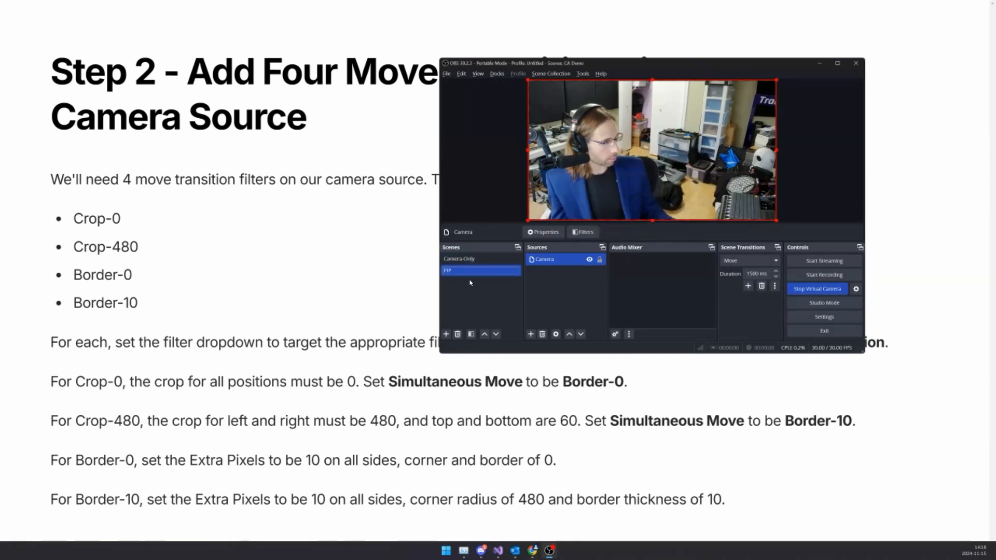
left_click(472, 261)
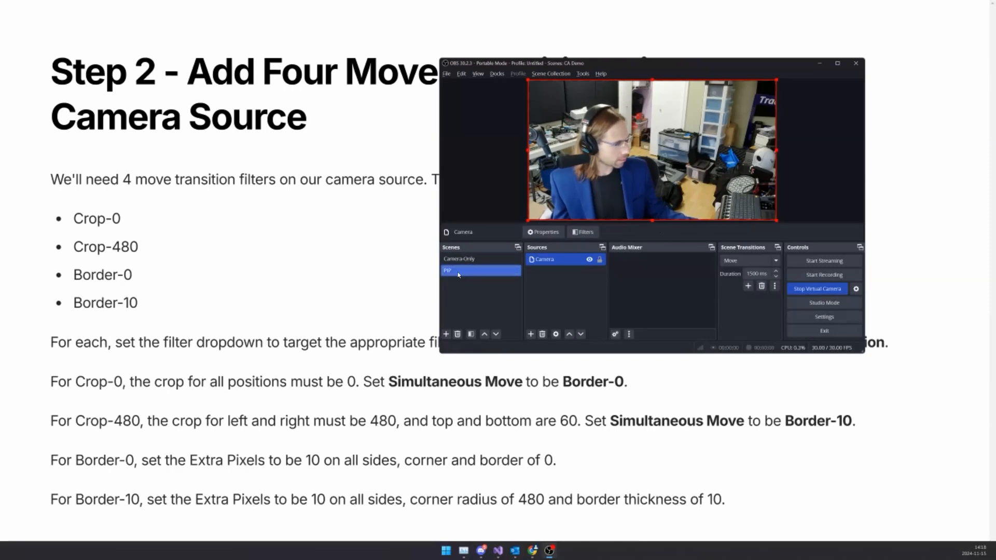
Step: Add a Move Source filter with its default name to the PIP scene and turn off its Custom Duration
right_click(459, 275)
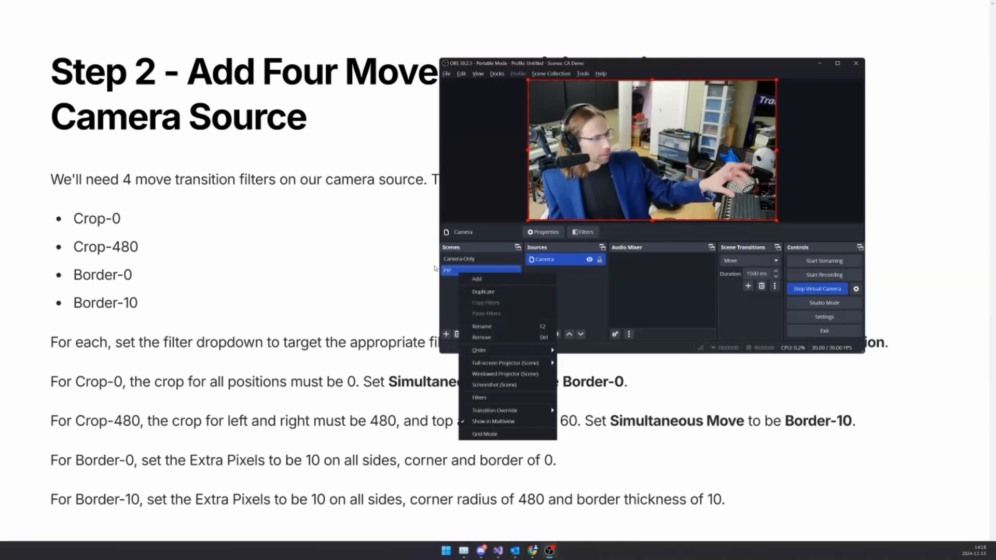
left_click(490, 397)
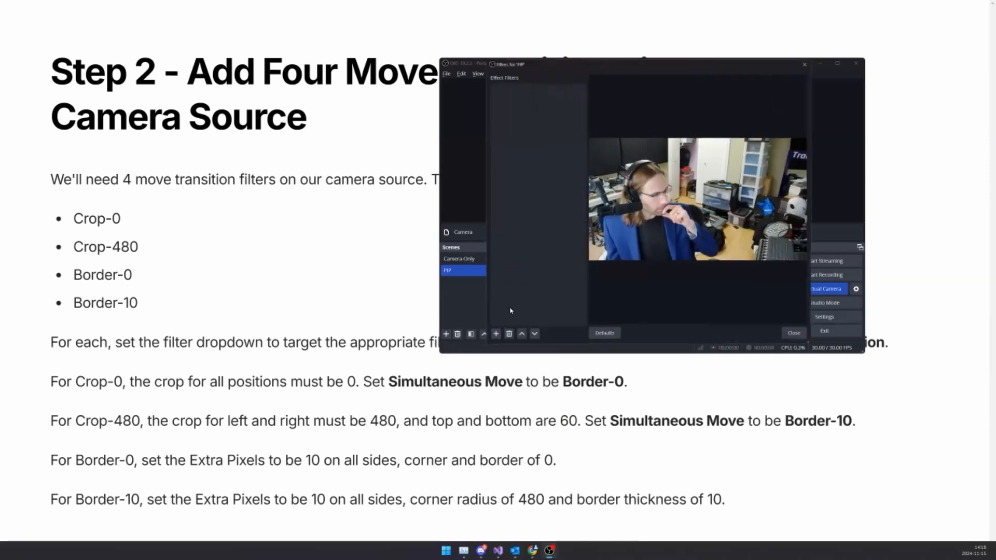
left_click(491, 338)
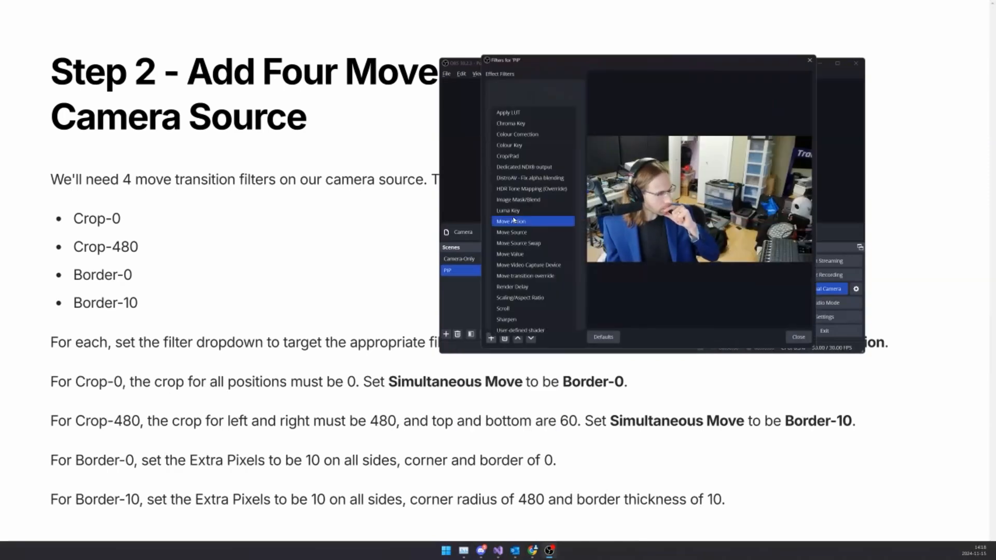
left_click(553, 234)
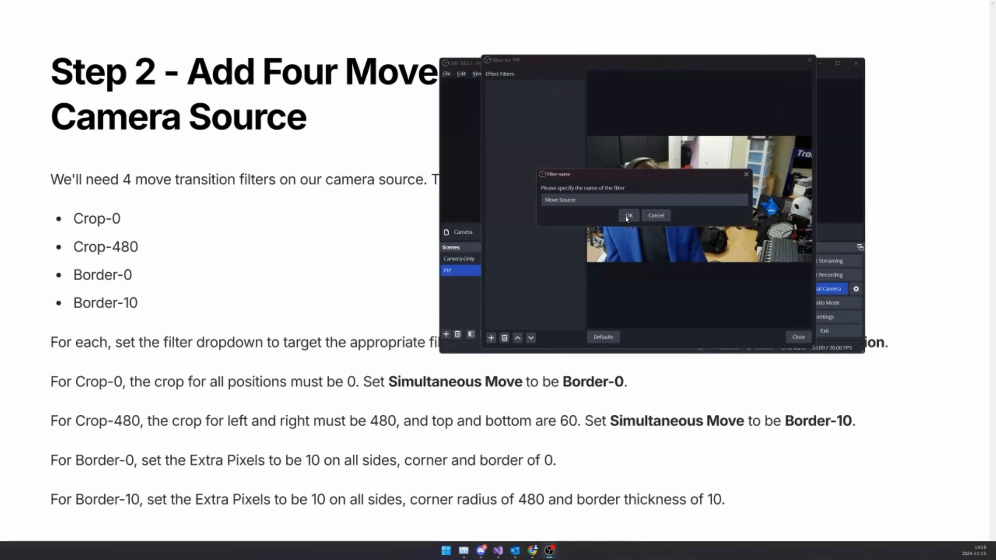
left_click(627, 216)
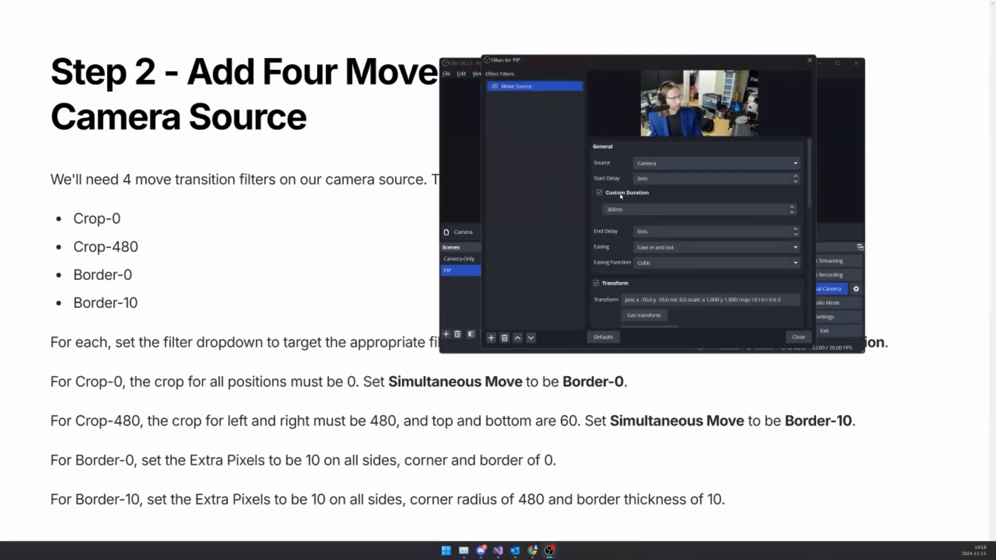
left_click(599, 193)
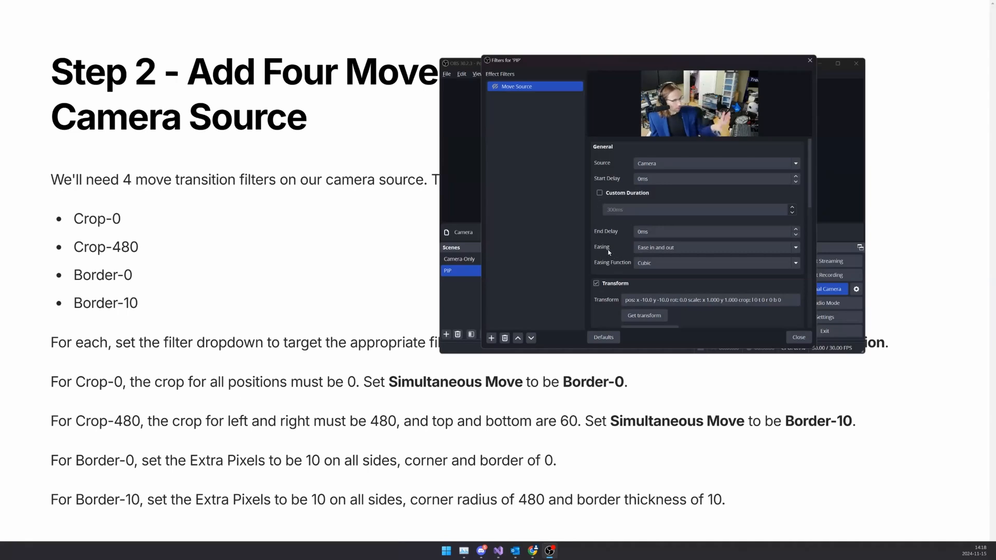
Step: Set the PIP scene's Move Source filter to start on Activate with Crop-480 as its simultaneous move, and close the filters window
scroll(609, 252, "down", 3)
scroll(609, 253, "down", 3)
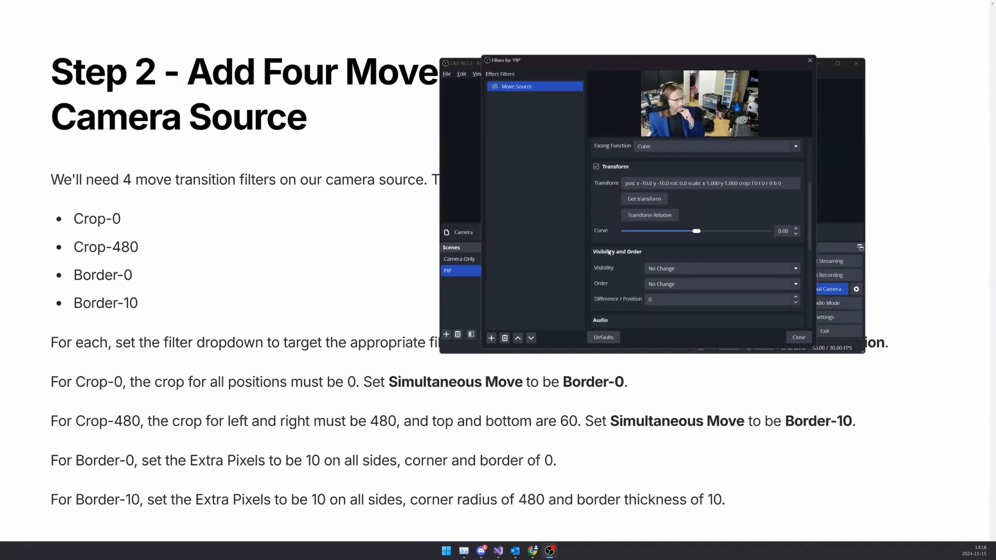
scroll(609, 252, "down", 5)
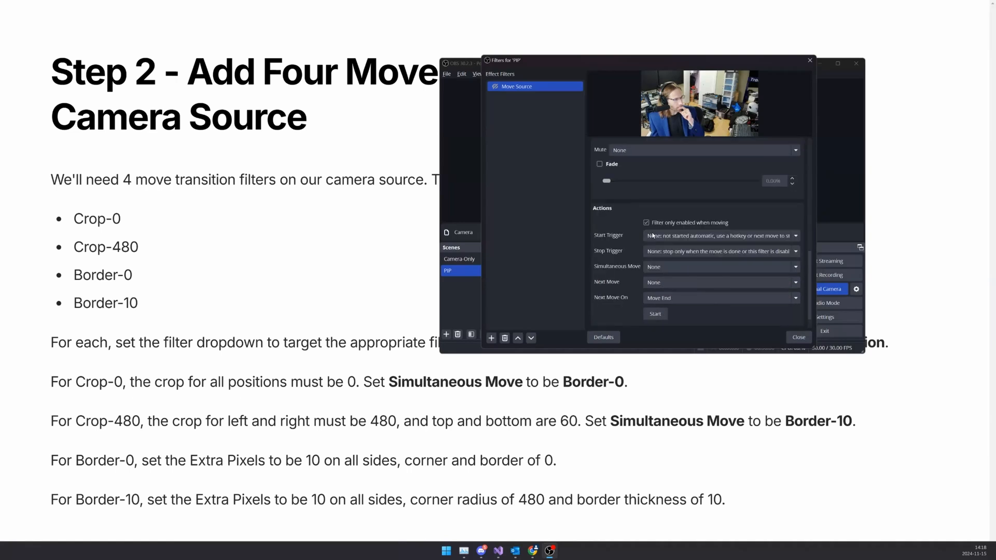
left_click(652, 234)
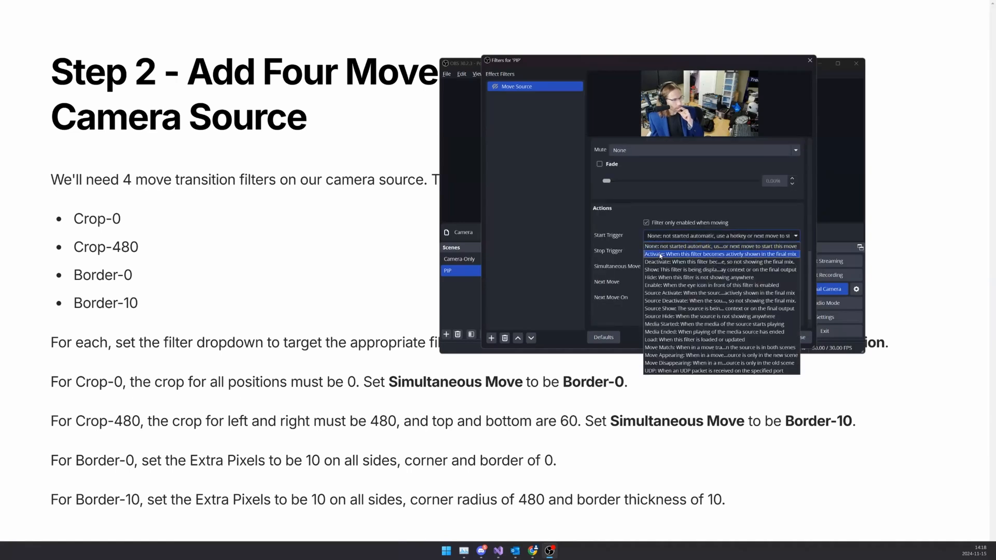
left_click(660, 254)
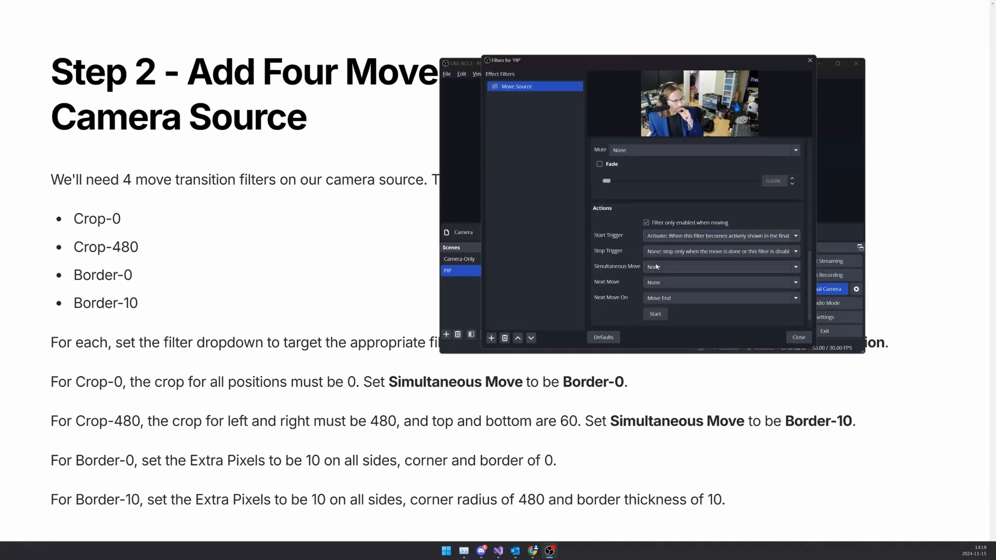
left_click(657, 267)
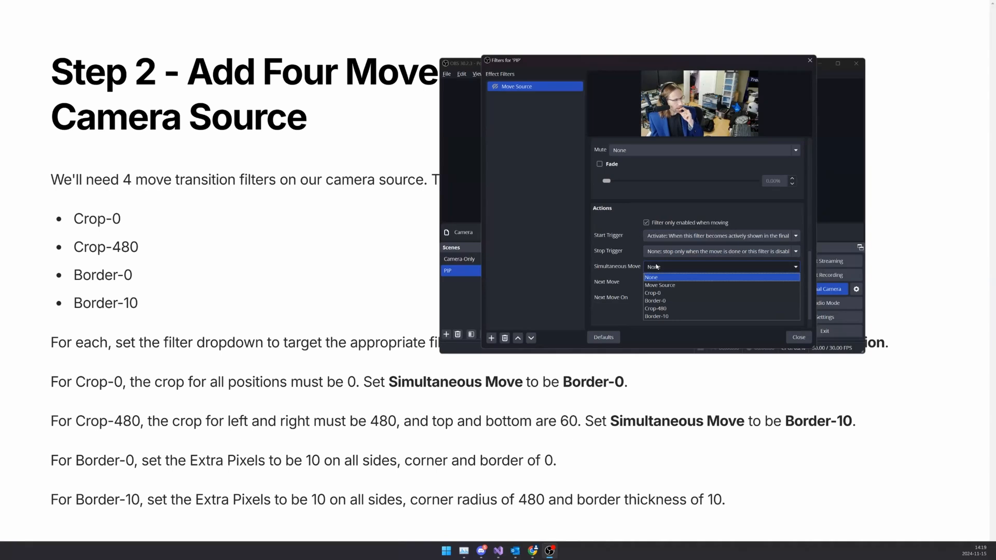
left_click(664, 309)
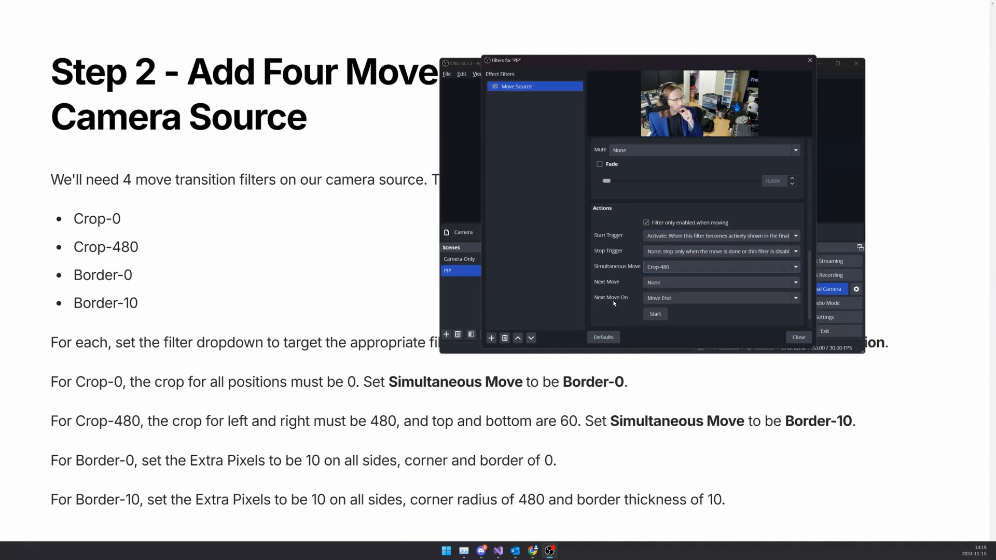
scroll(614, 303, "down", 1)
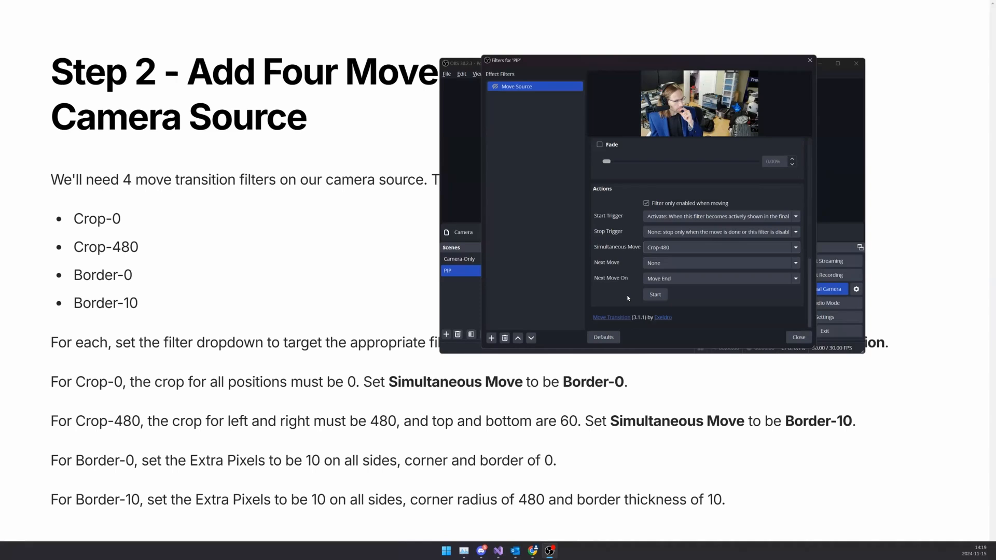
left_click(799, 337)
Step: Add a Move Source filter with its default name to the Camera Only scene
right_click(478, 260)
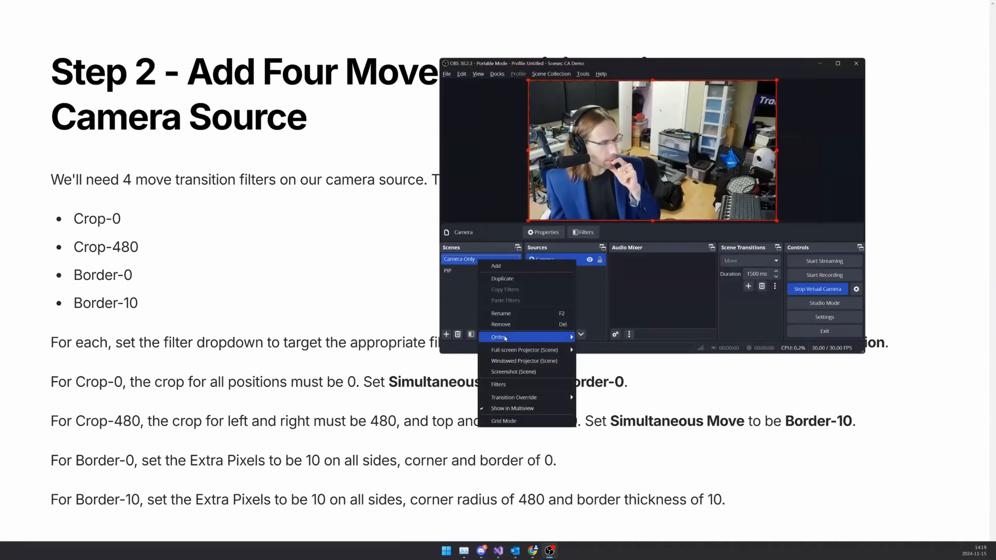
left_click(507, 384)
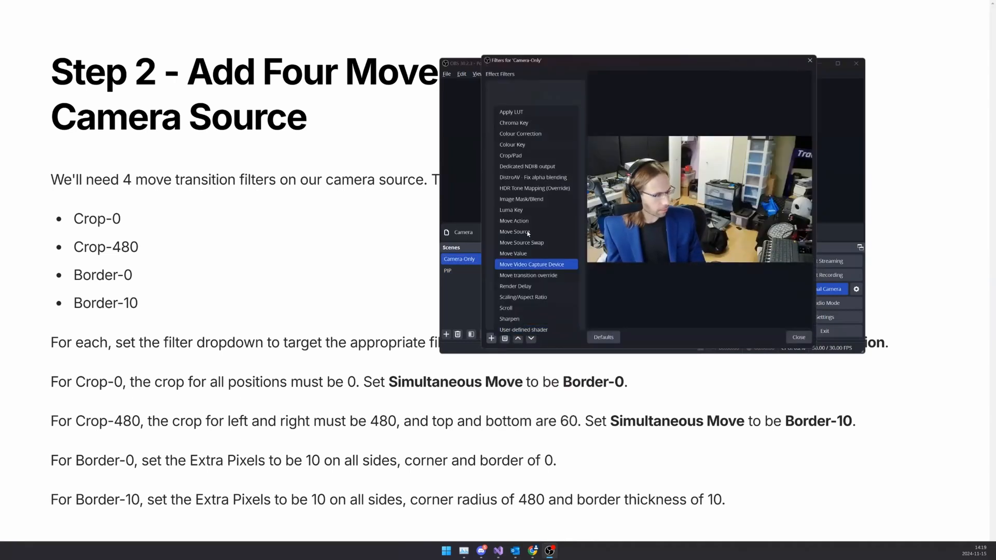
left_click(514, 231)
left_click(629, 216)
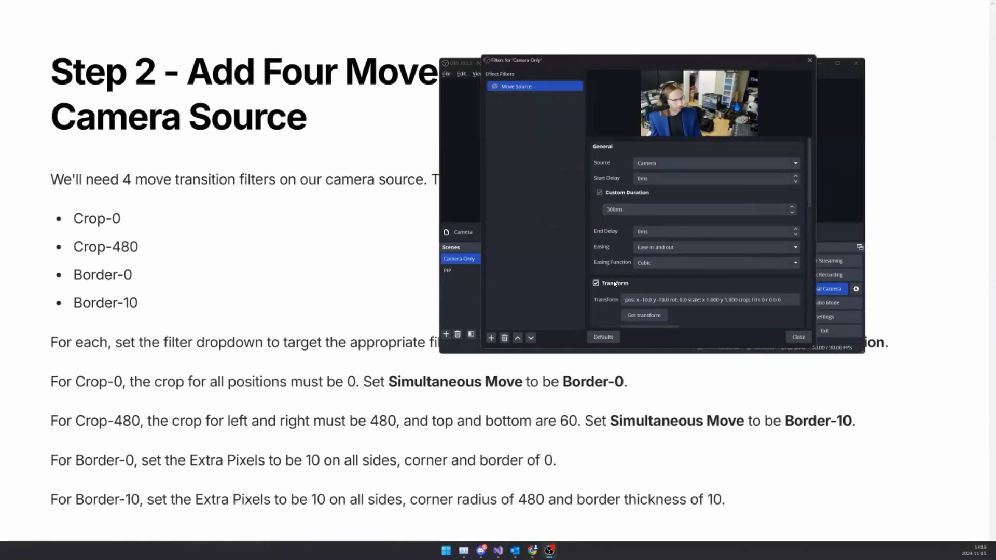
left_click(596, 283)
Step: Set the Camera Only Move Source filter to start on Activate with Crop-0 as its simultaneous move, and close the filters window
scroll(623, 208, "down", 8)
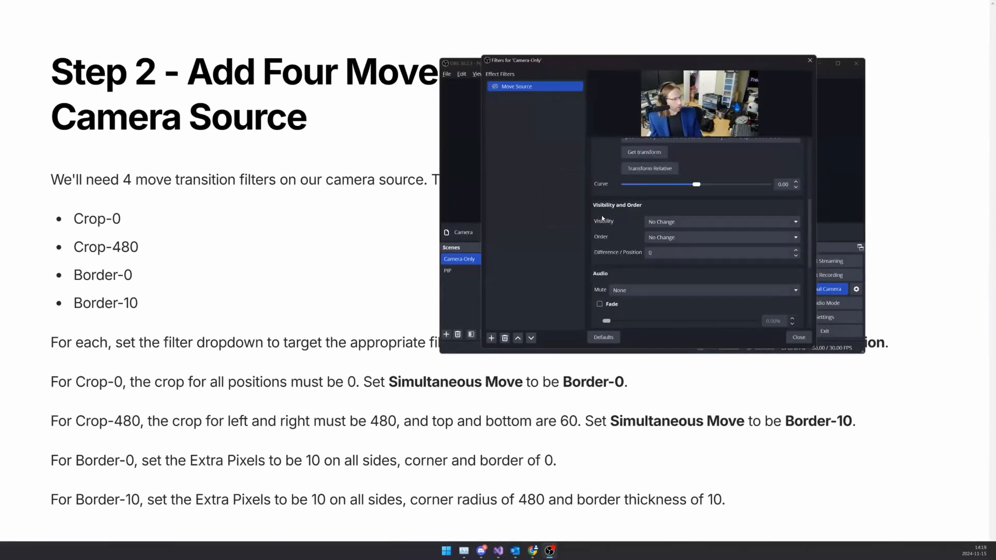
scroll(637, 217, "down", 2)
left_click(664, 216)
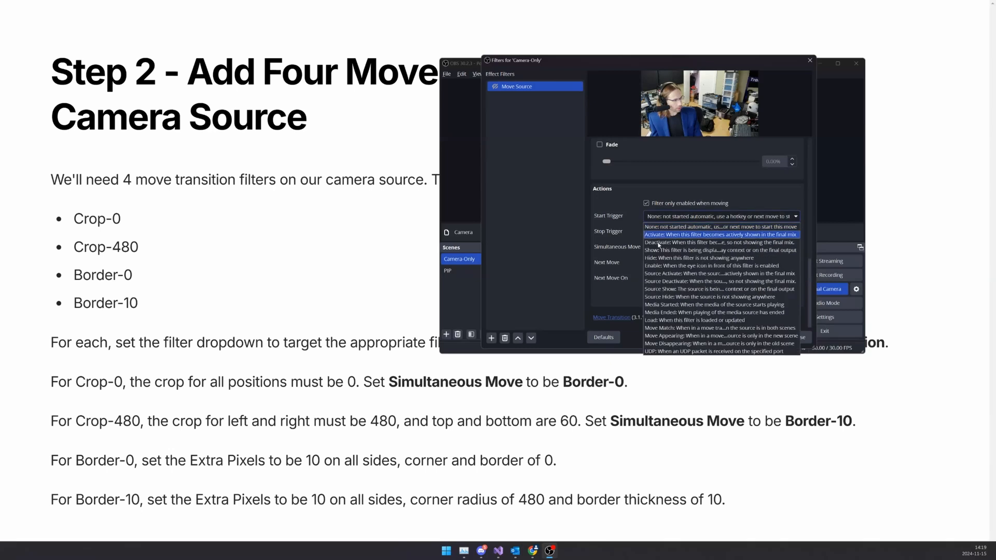
left_click(663, 247)
left_click(664, 247)
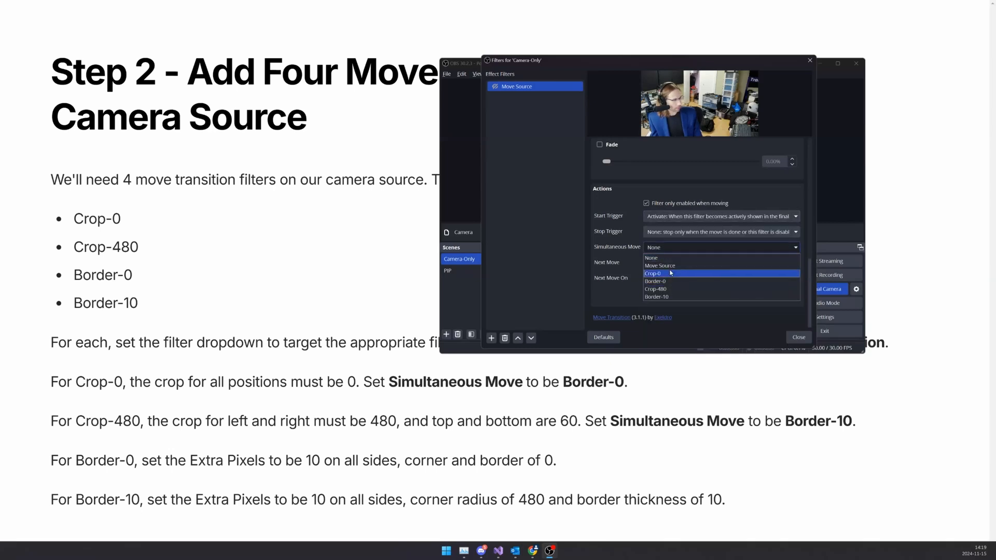
left_click(657, 274)
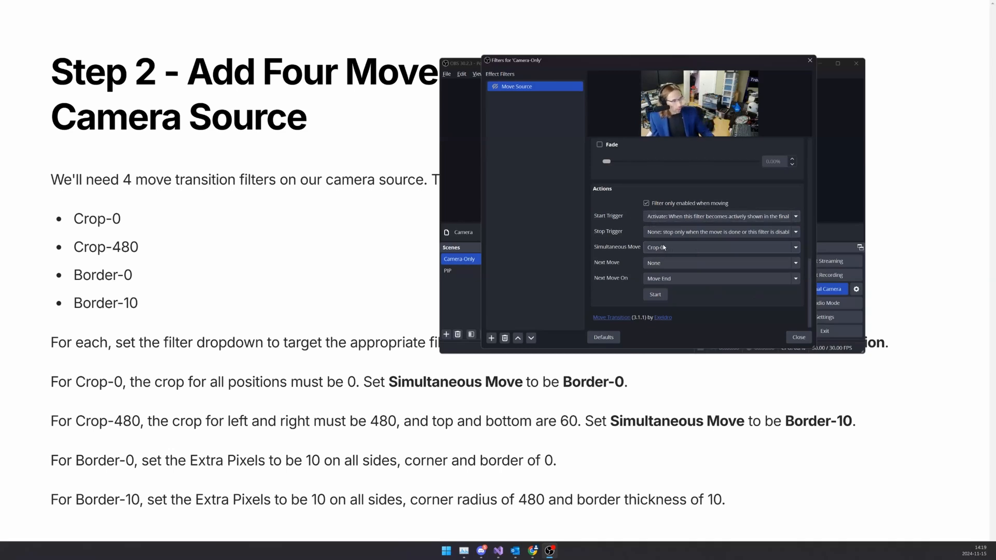
left_click(792, 337)
Step: Test the triggered camera moves by switching back and forth between the PIP and Camera Only scenes
left_click(478, 271)
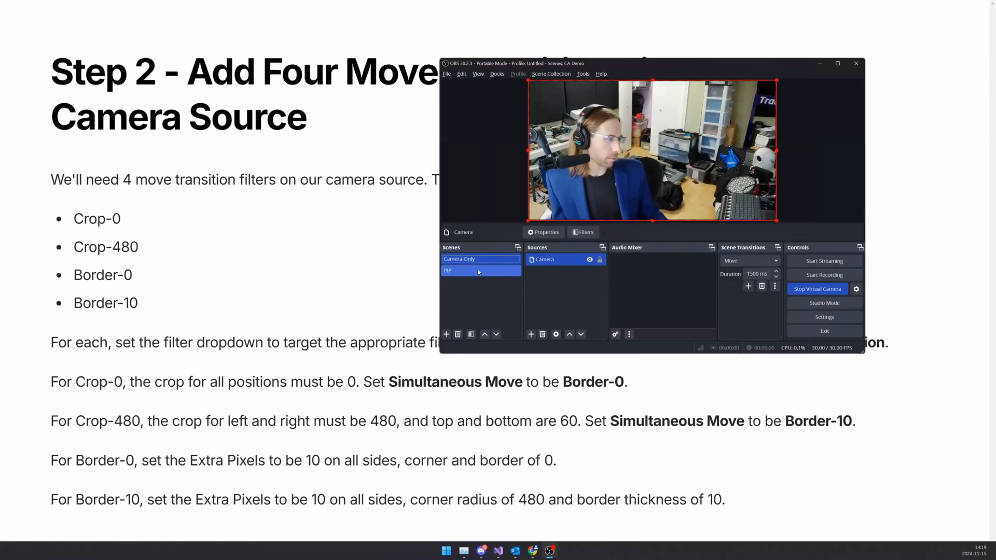
left_click(478, 272)
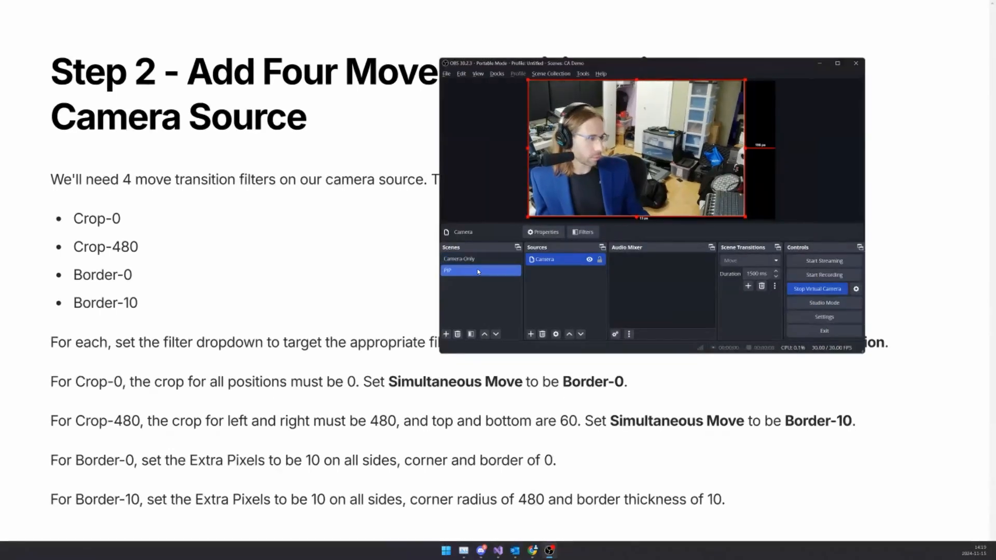
left_click(480, 253)
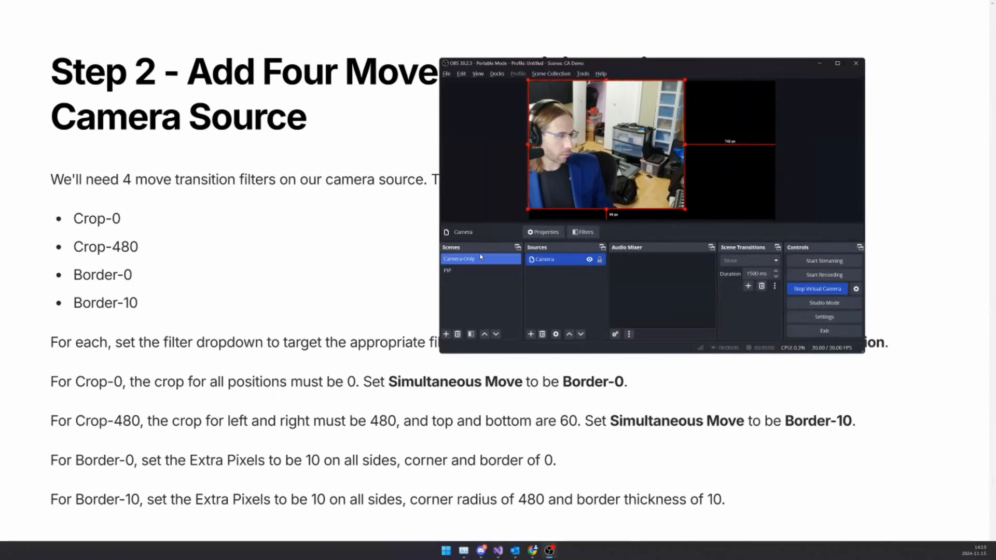
left_click(480, 270)
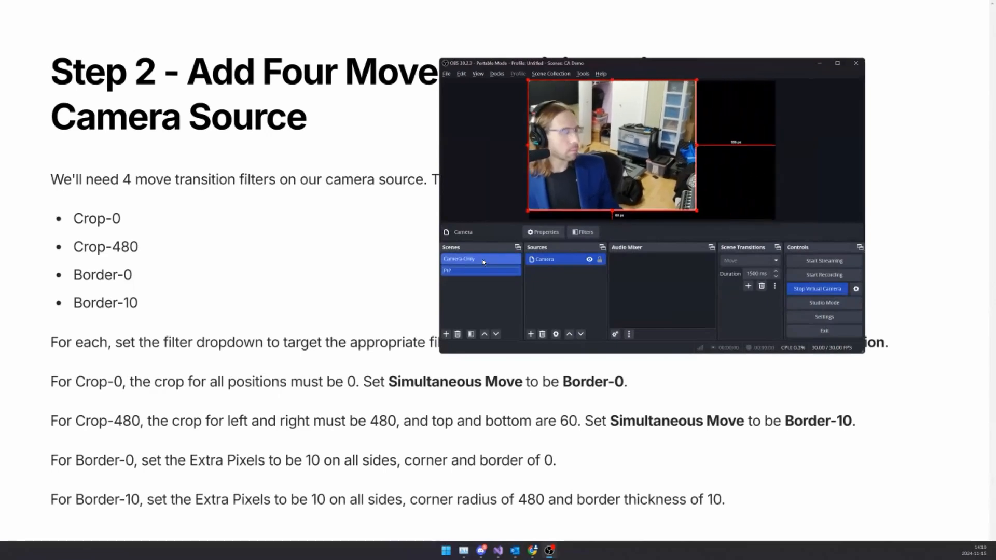
left_click(483, 261)
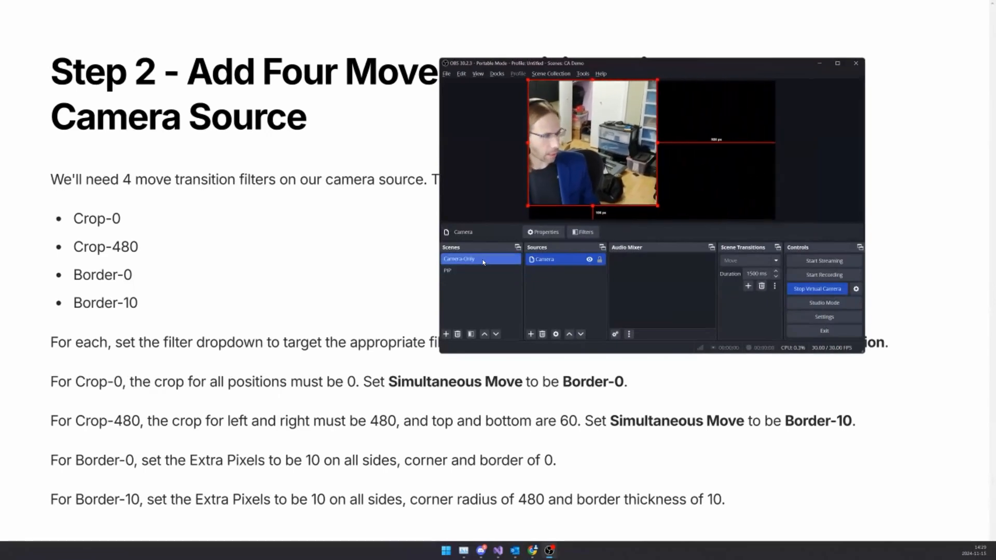
Step: Add a Window Capture source to the PIP scene that captures the Chrome window showing the Beyond Two-Thirds Gamma document
left_click(488, 273)
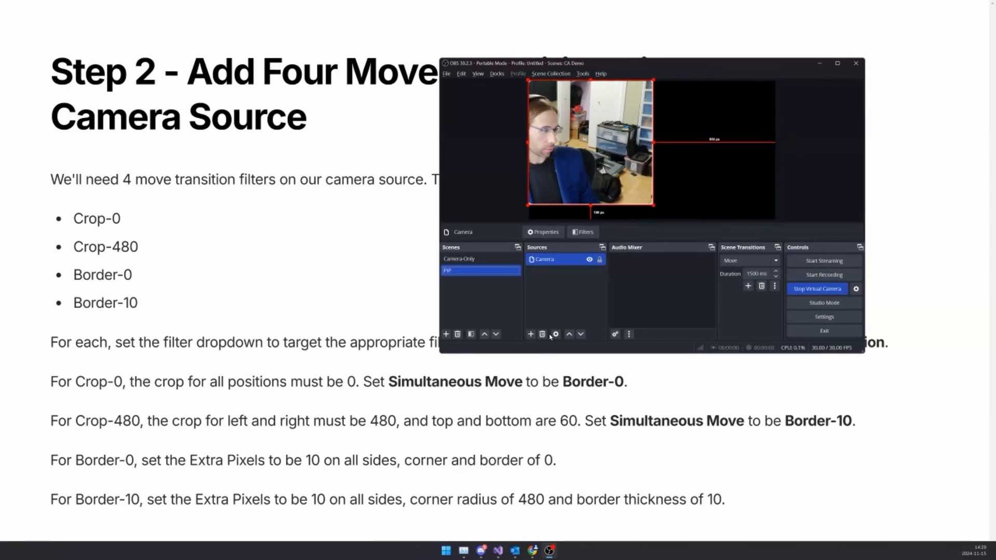
left_click(531, 334)
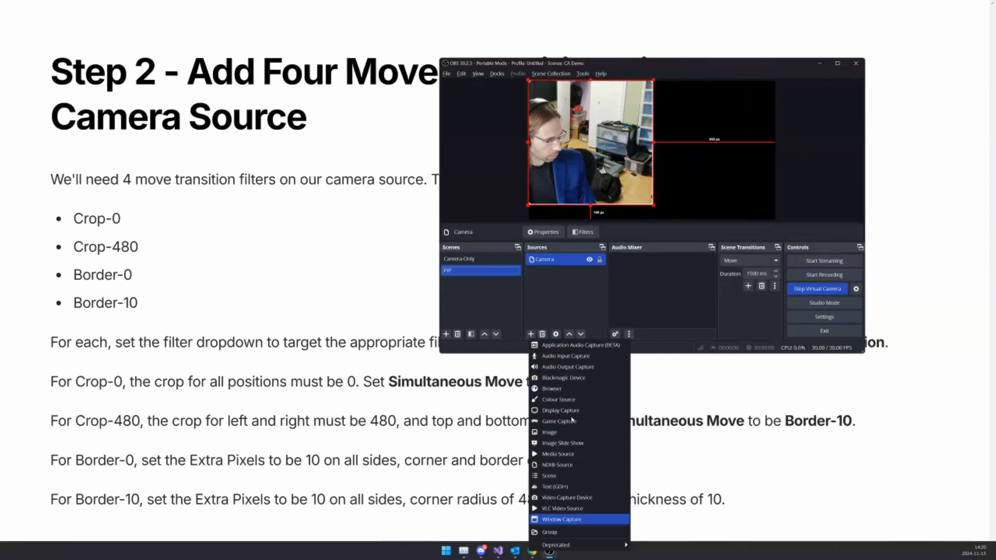
left_click(562, 520)
left_click(666, 257)
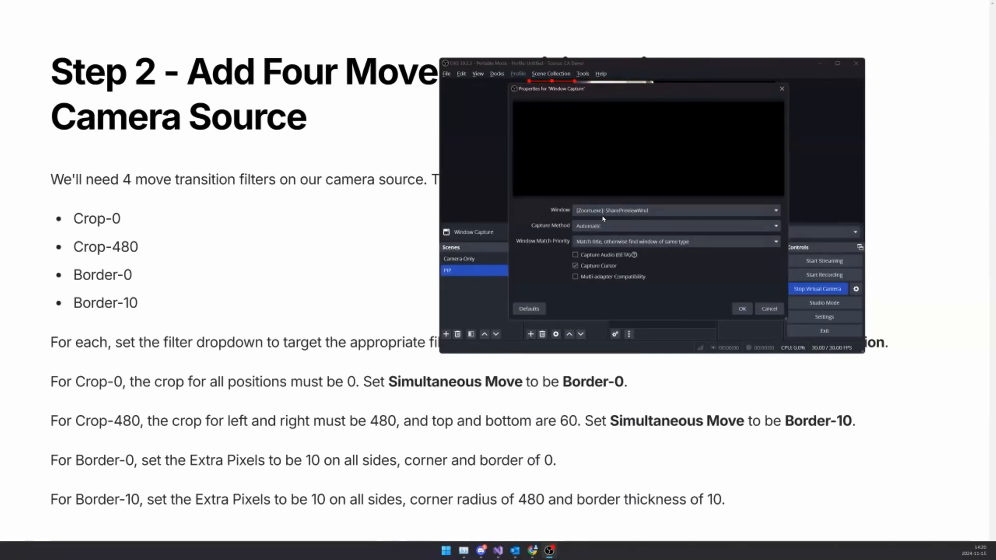
left_click(604, 209)
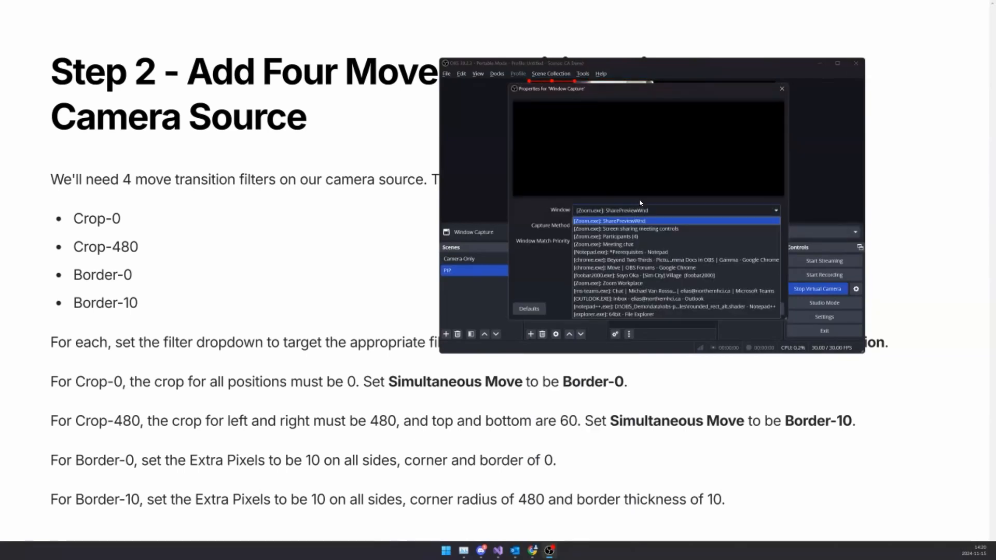
left_click(701, 262)
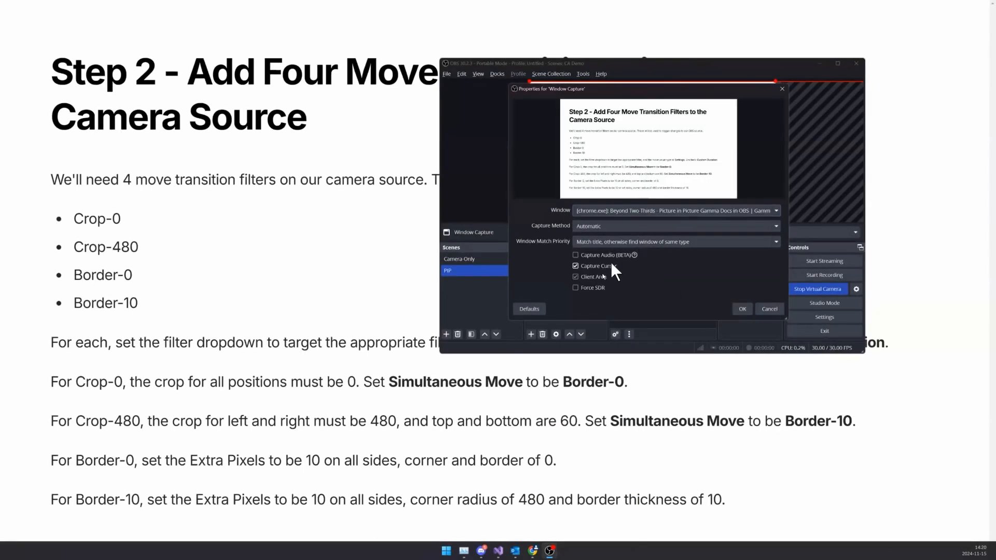
left_click(744, 309)
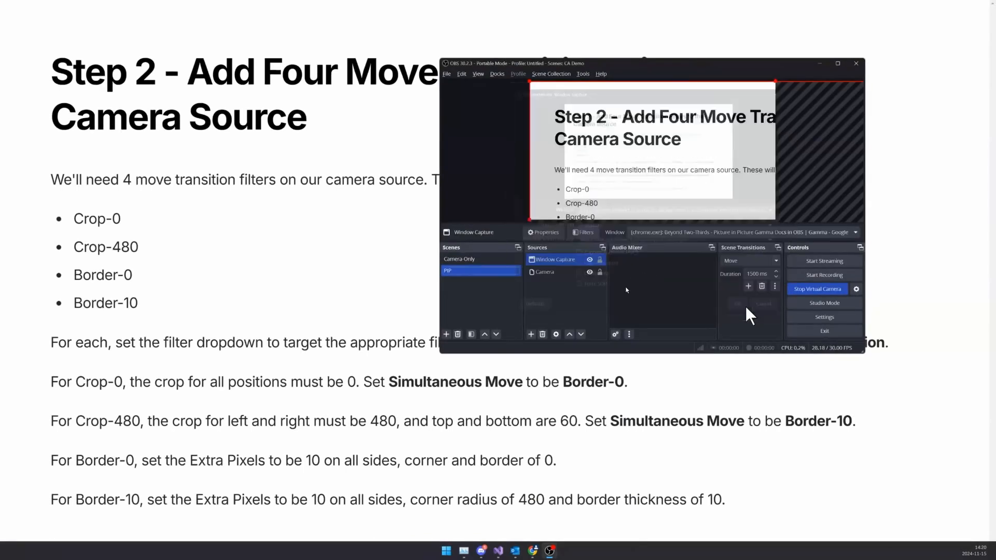
Step: Place the Window Capture source below Camera in the source order and fit it to the screen
left_click_drag(560, 277, 558, 276)
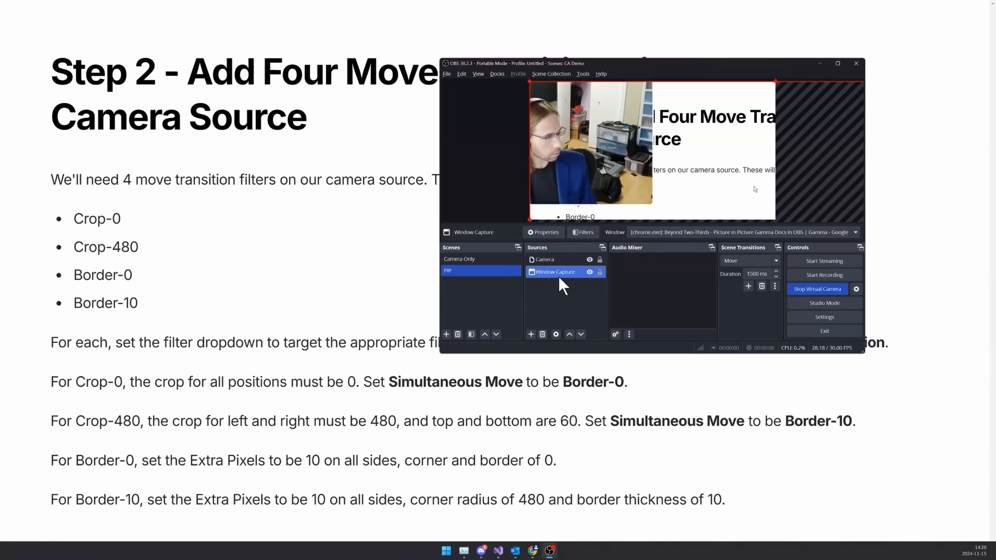
right_click(733, 175)
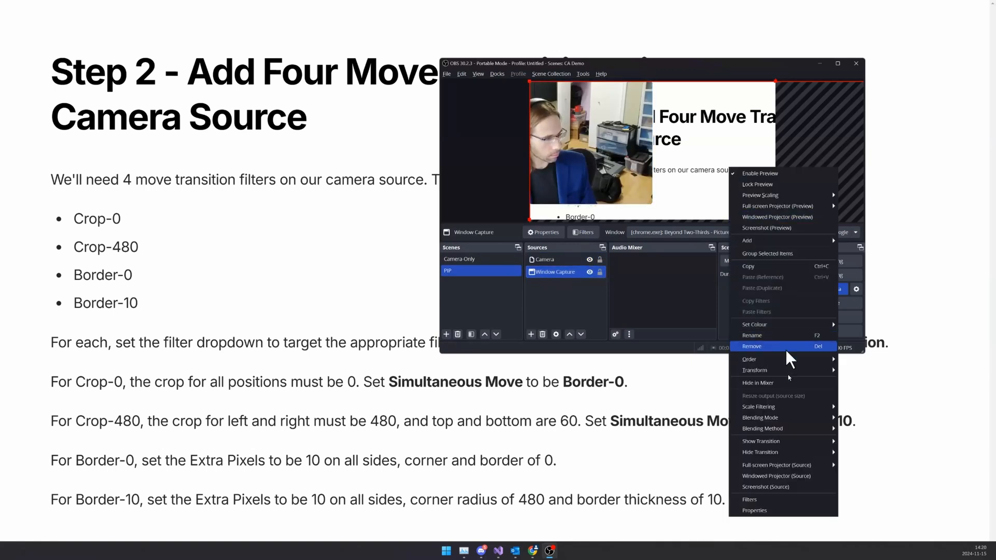
mouse_move(825, 370)
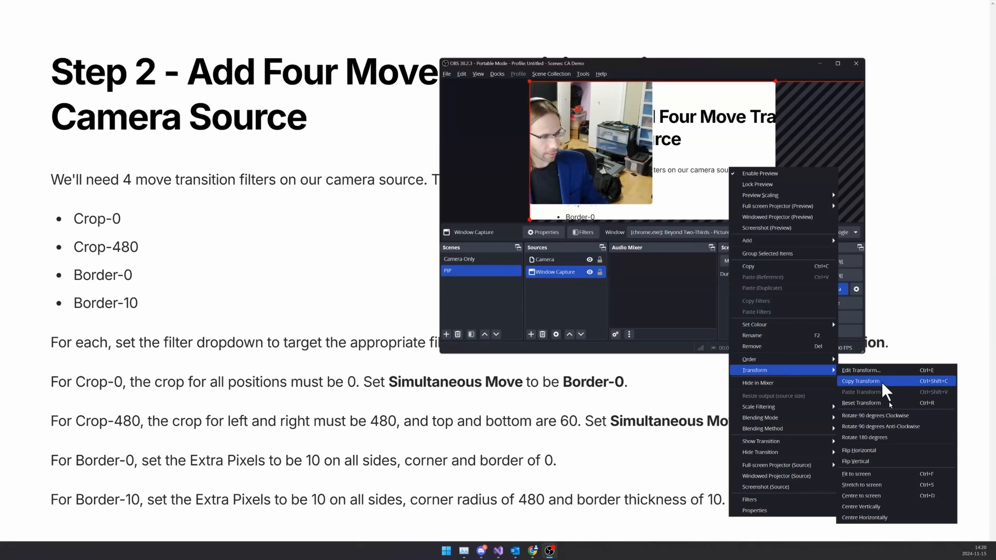
left_click(882, 473)
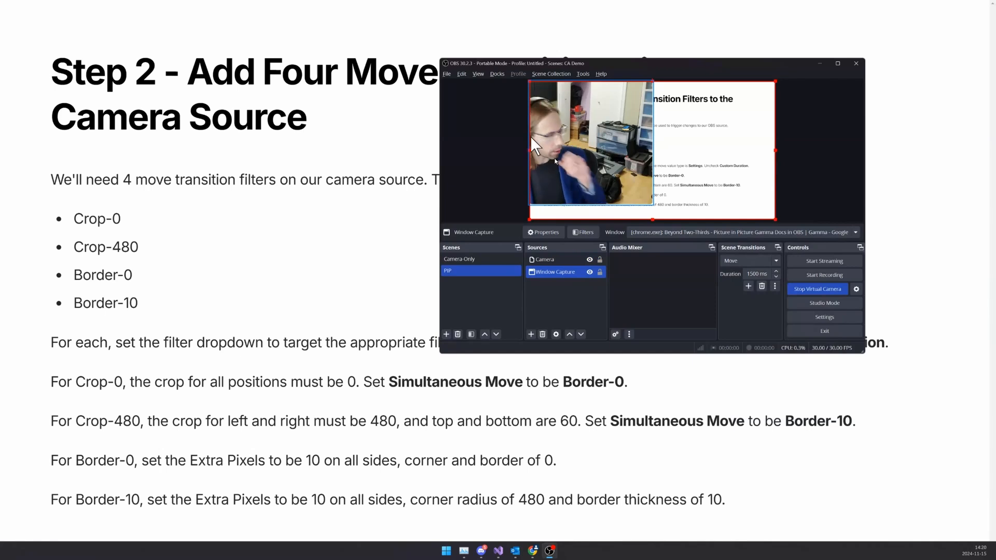
Step: Shrink the Camera source to a small picture-in-picture and place it in the lower-right corner of the PIP scene's canvas
left_click(553, 260)
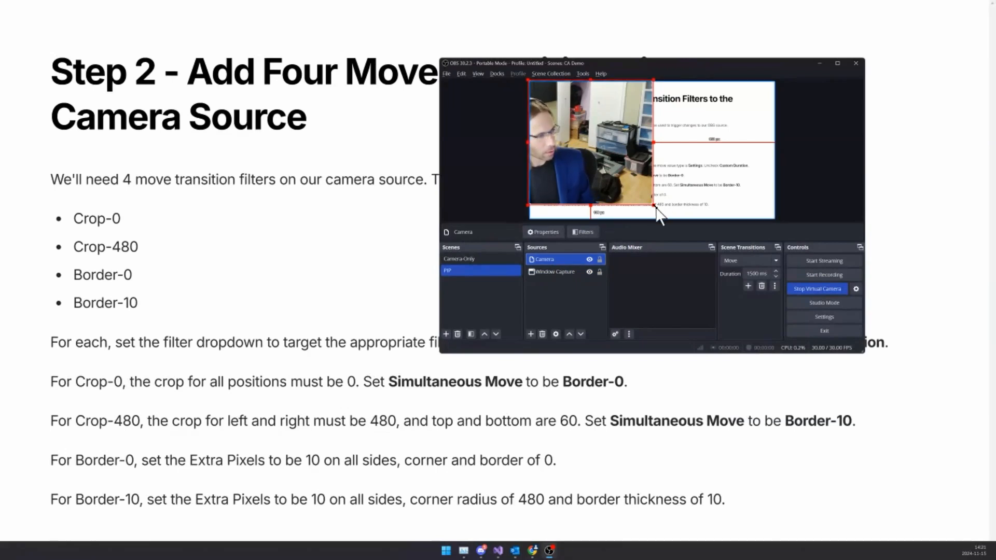
left_click_drag(655, 205, 749, 204)
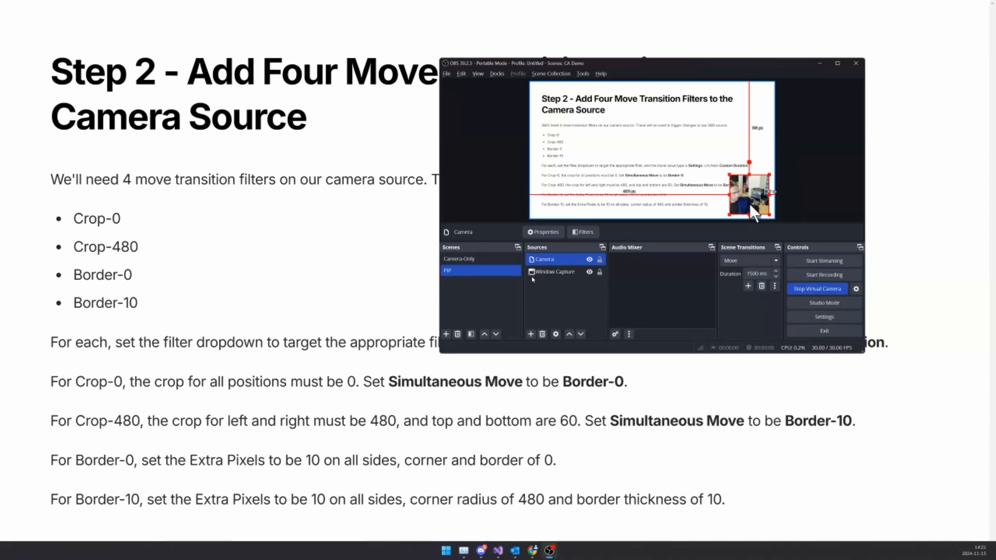
Step: Review the settings of the Camera source's Crop-480 filter and close the filters window
right_click(537, 256)
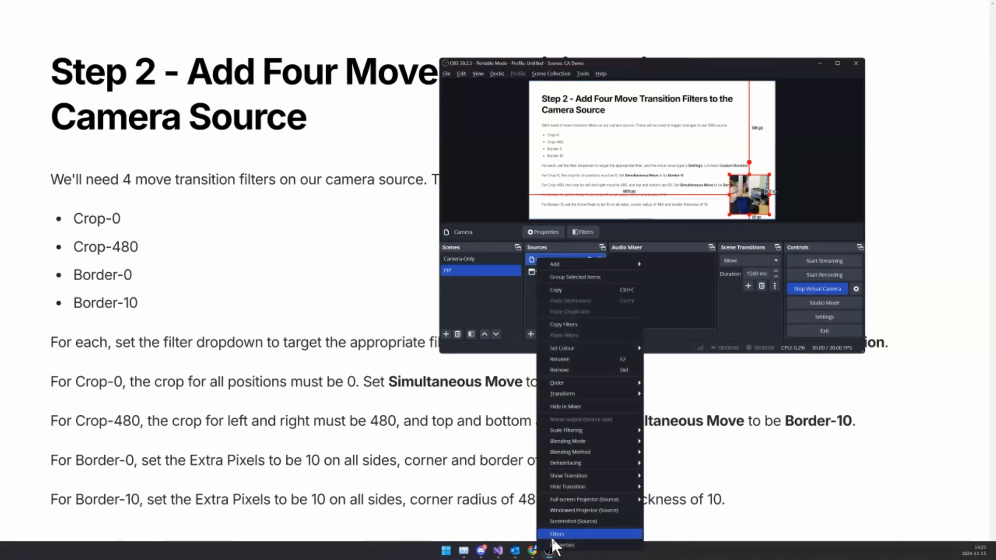
left_click(552, 536)
left_click(521, 270)
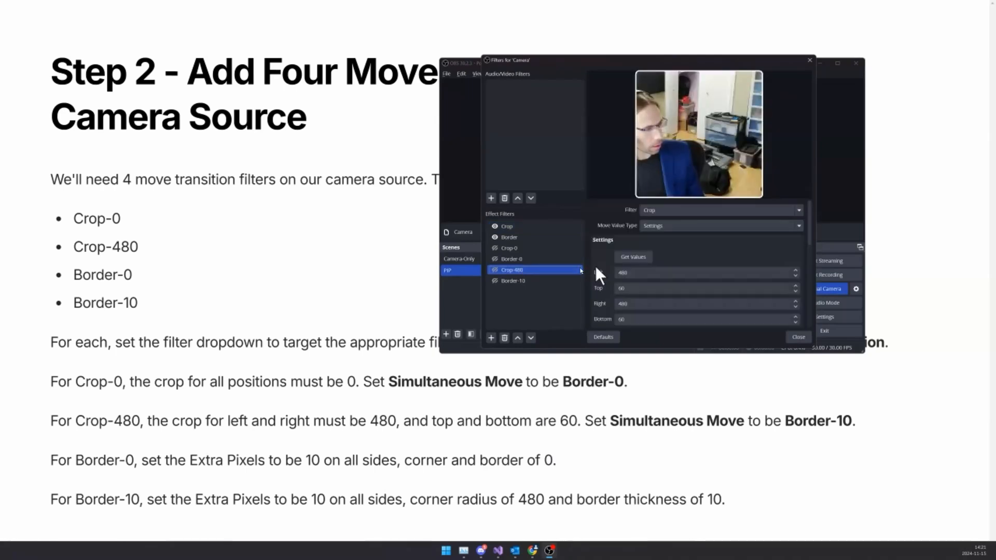
scroll(595, 270, "down", 5)
scroll(596, 273, "up", 5)
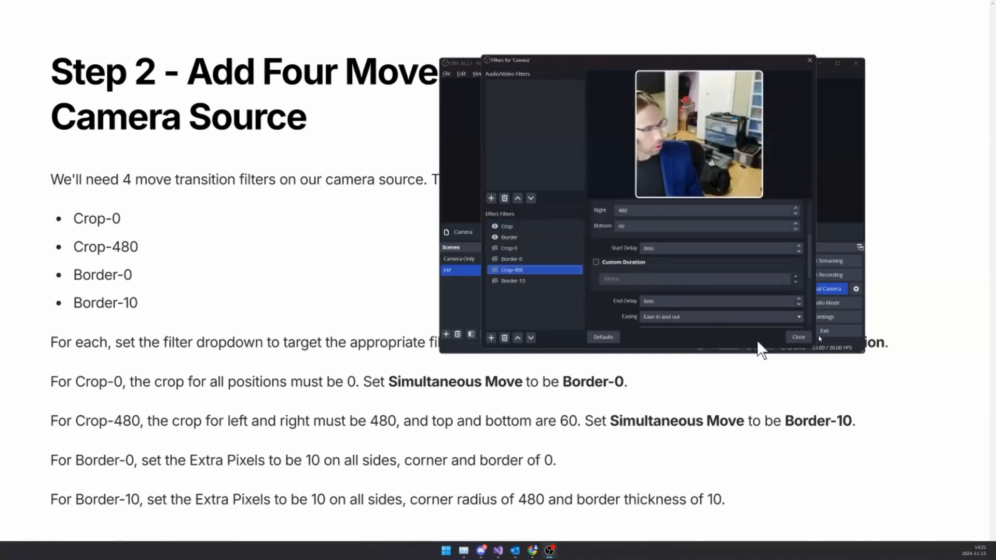
left_click(799, 337)
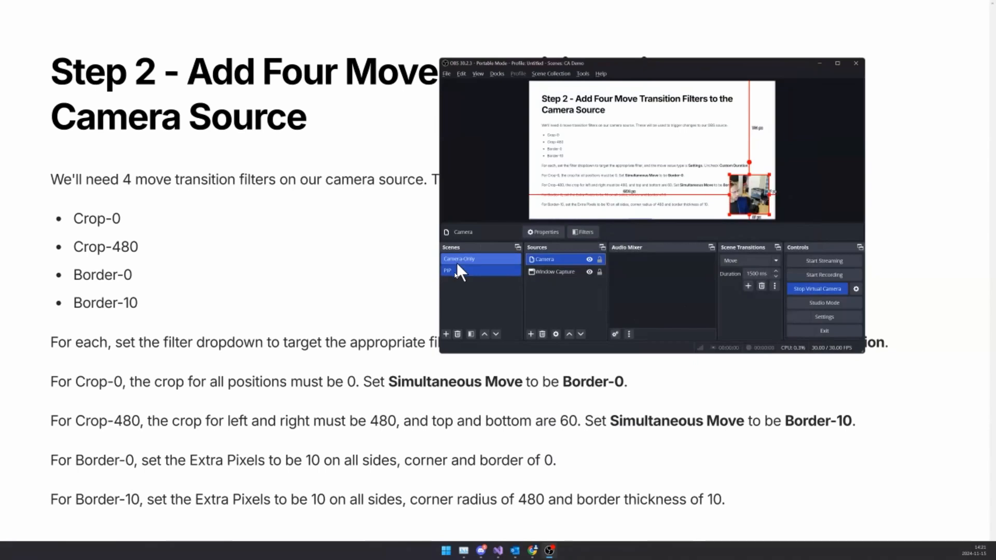
Step: Capture the Camera's current transform in the PIP scene's Move Source filter and test switching to Camera Only and back to PIP
right_click(456, 271)
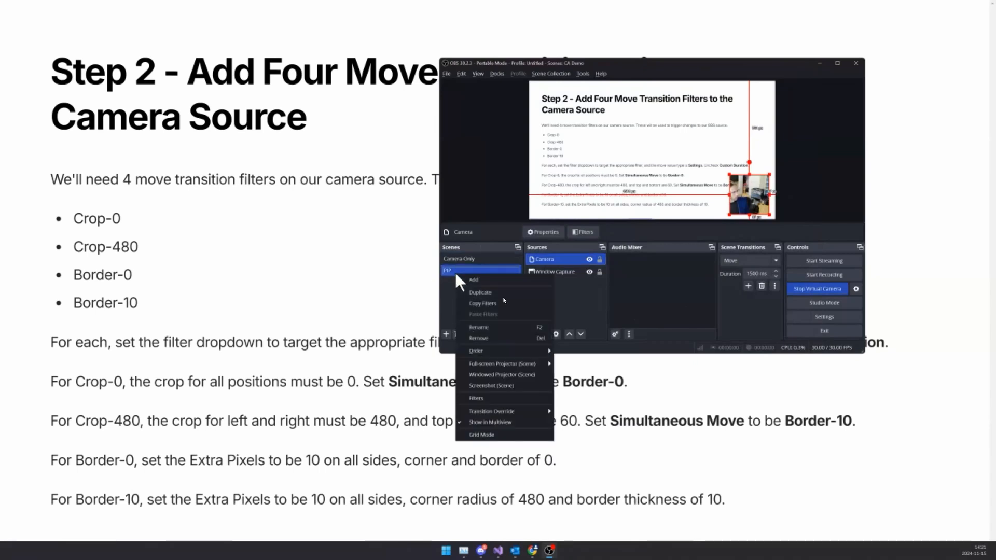
left_click(495, 397)
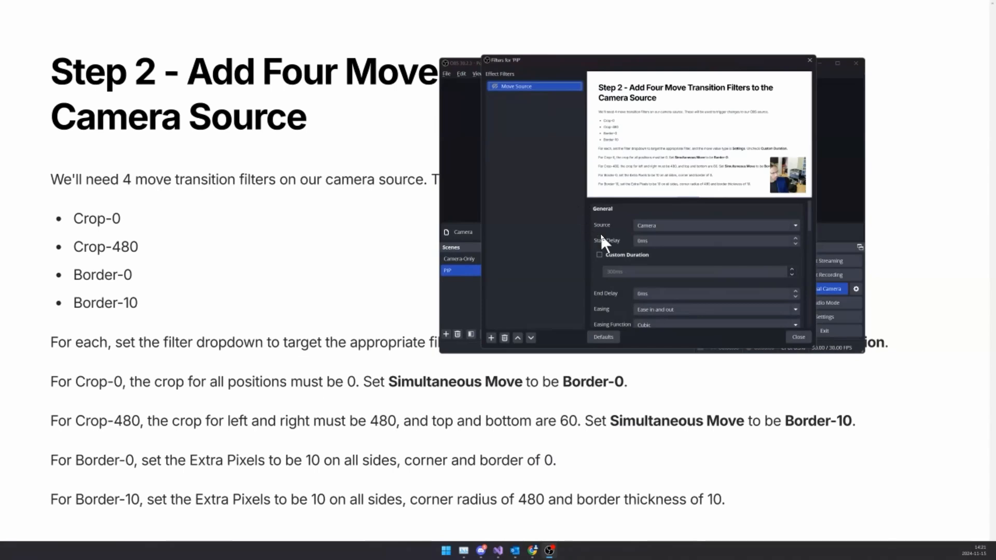
scroll(601, 235, "down", 4)
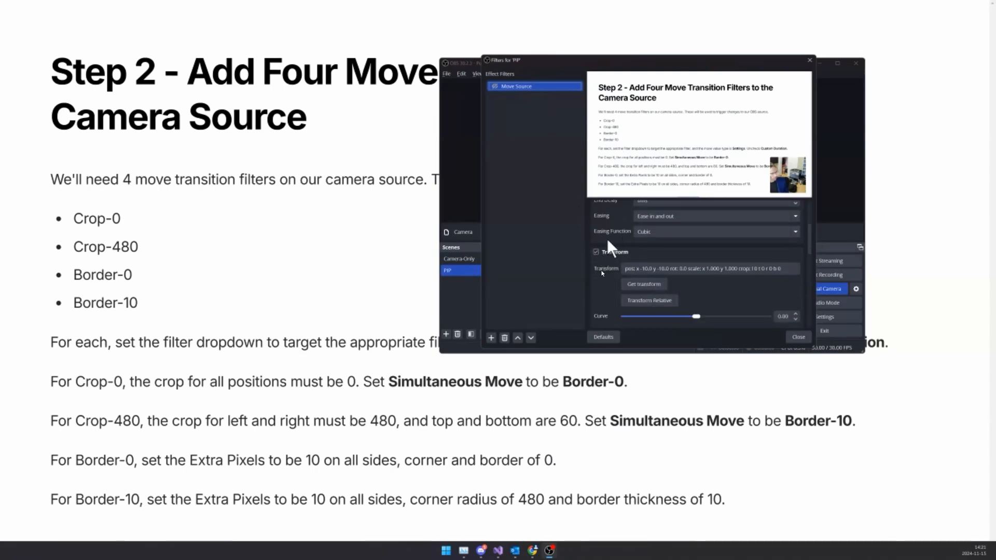
left_click(633, 283)
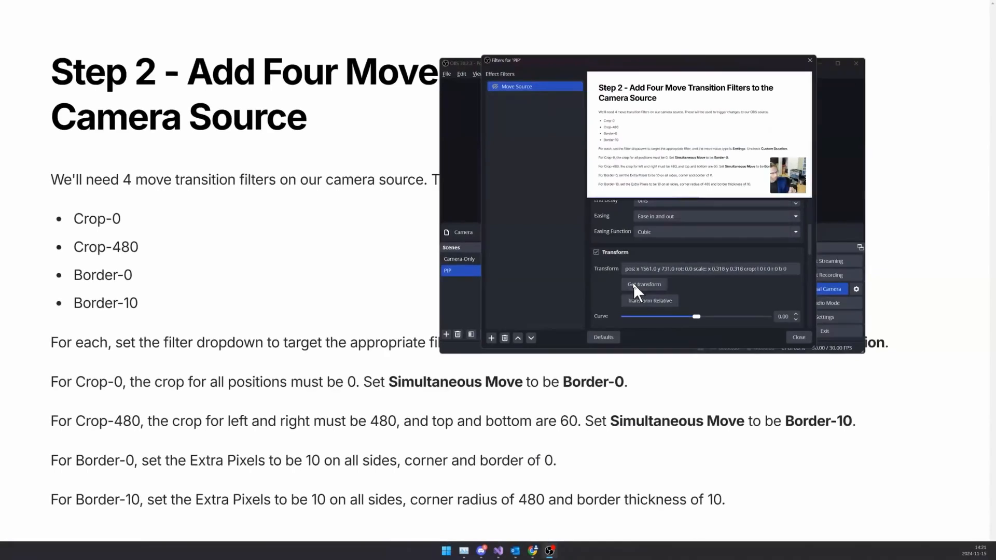
left_click(790, 337)
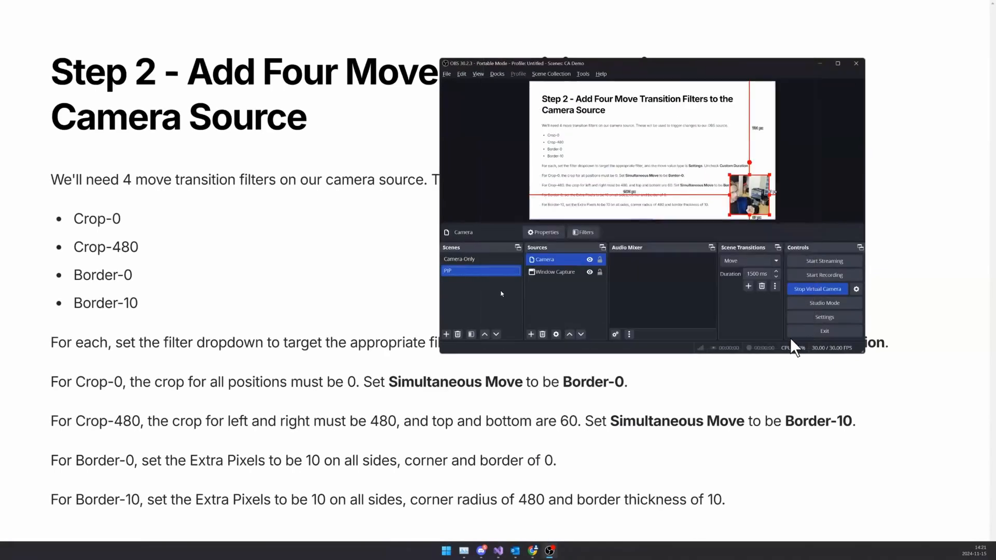
left_click(487, 258)
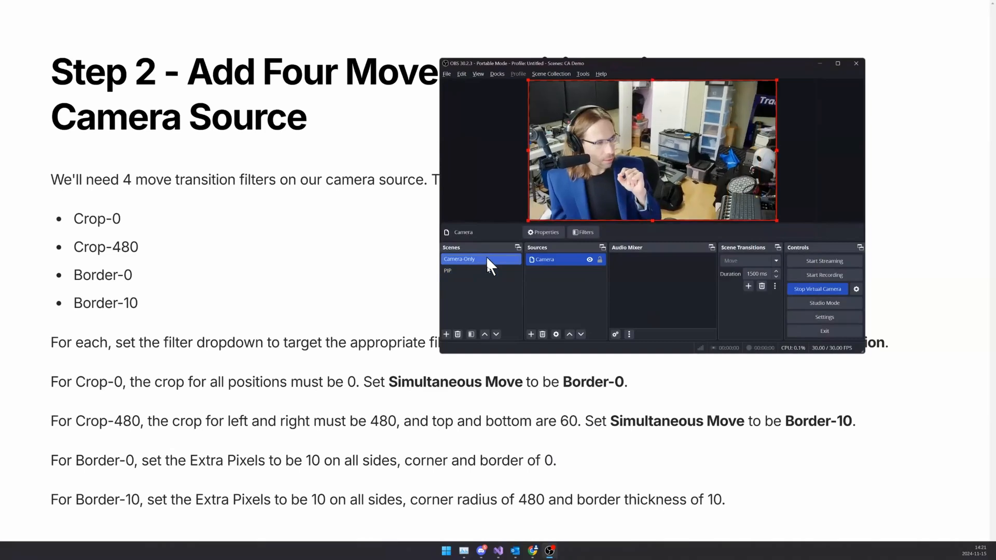
left_click(488, 270)
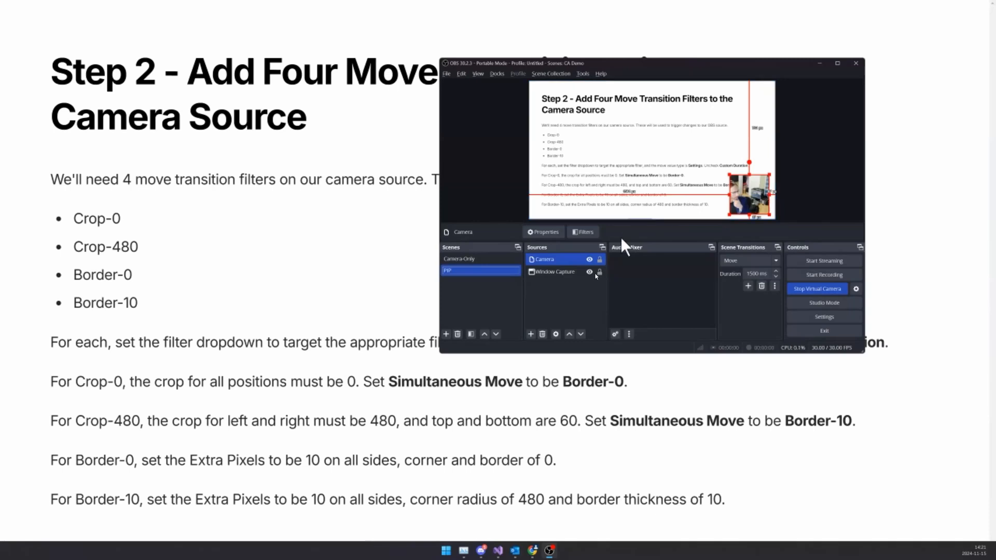
Step: Copy the PIP scene's Window Capture source into the Camera Only scene as a reference and place it below Camera
left_click(556, 272)
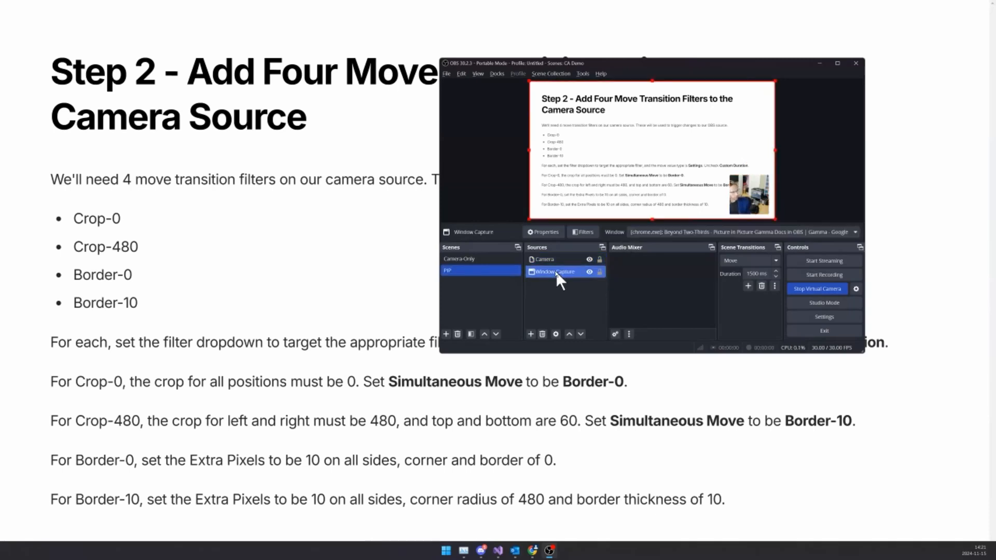
left_click(481, 263)
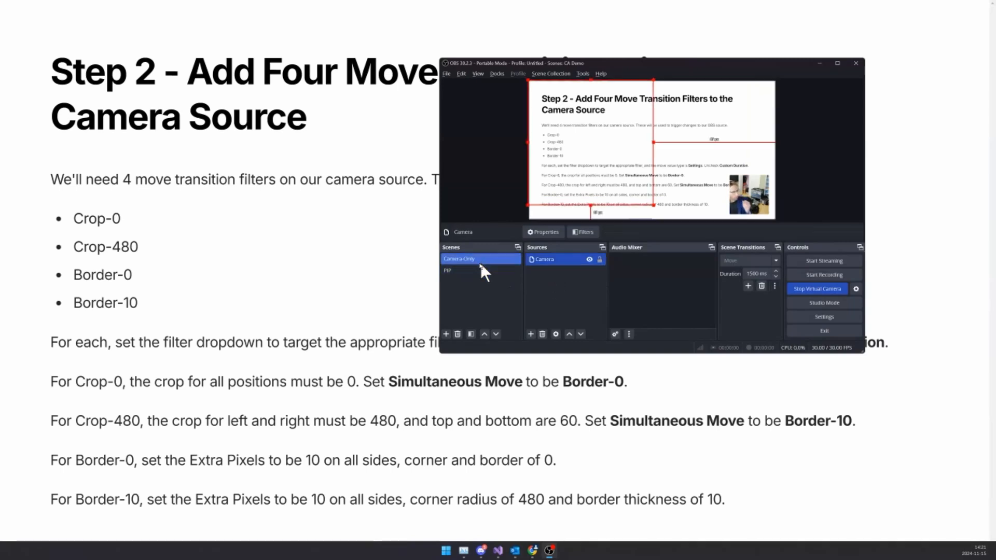
key("ctrl+v")
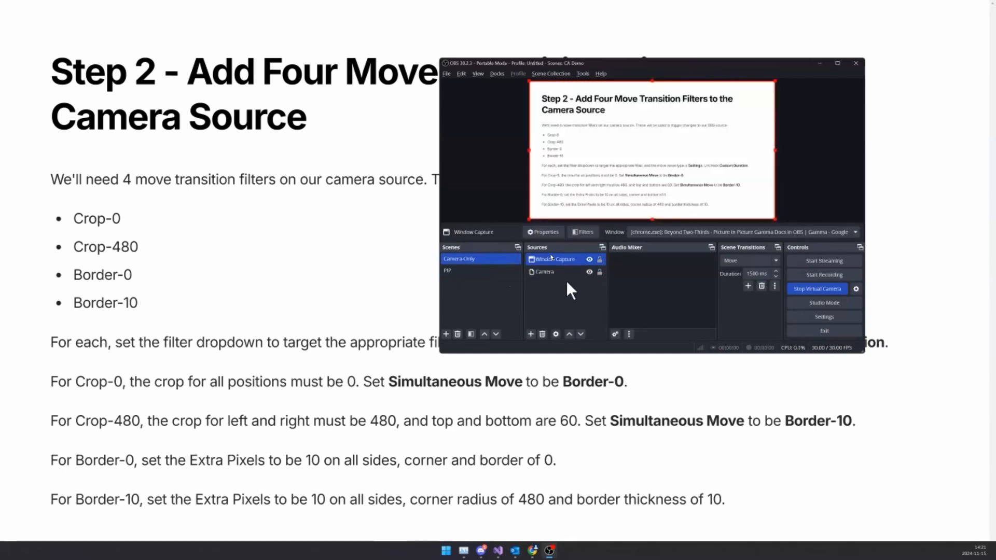
left_click_drag(551, 260, 550, 277)
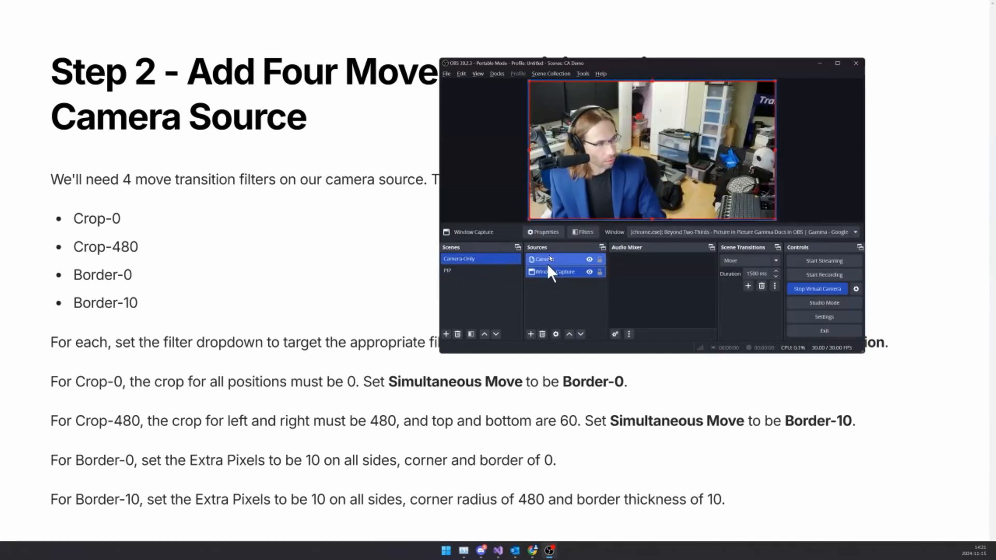
Step: Test the move transition by switching to PIP, back to Camera Only, and to PIP again
left_click(453, 271)
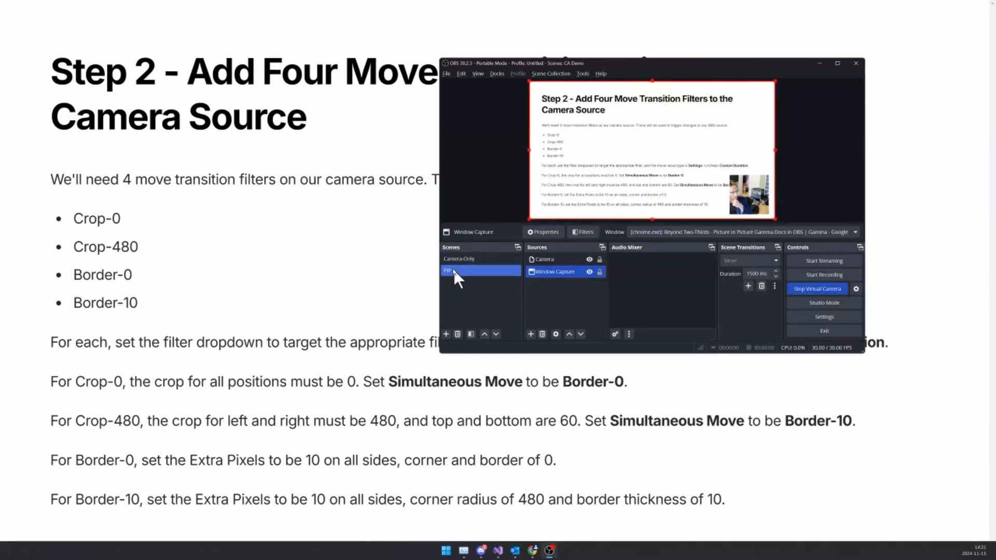
left_click(456, 258)
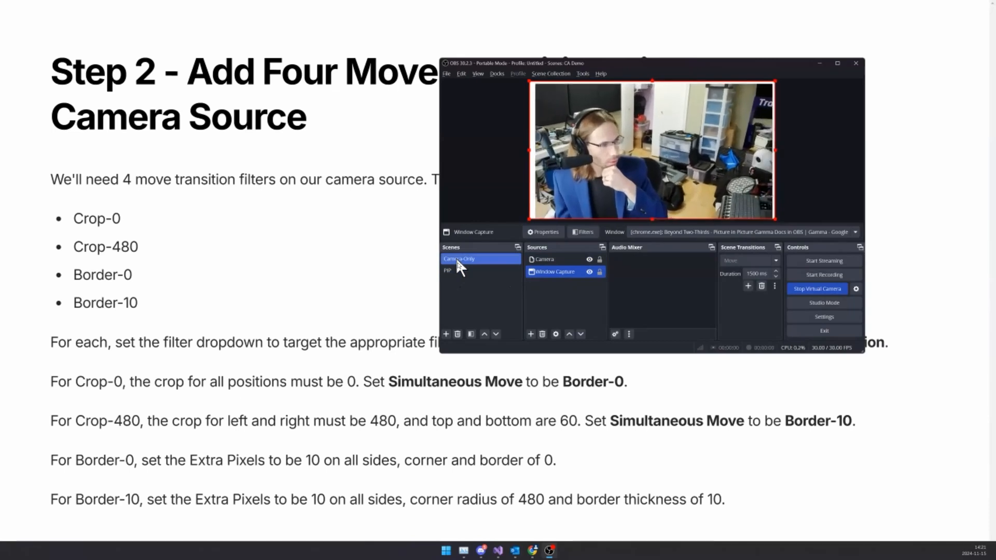
left_click(457, 270)
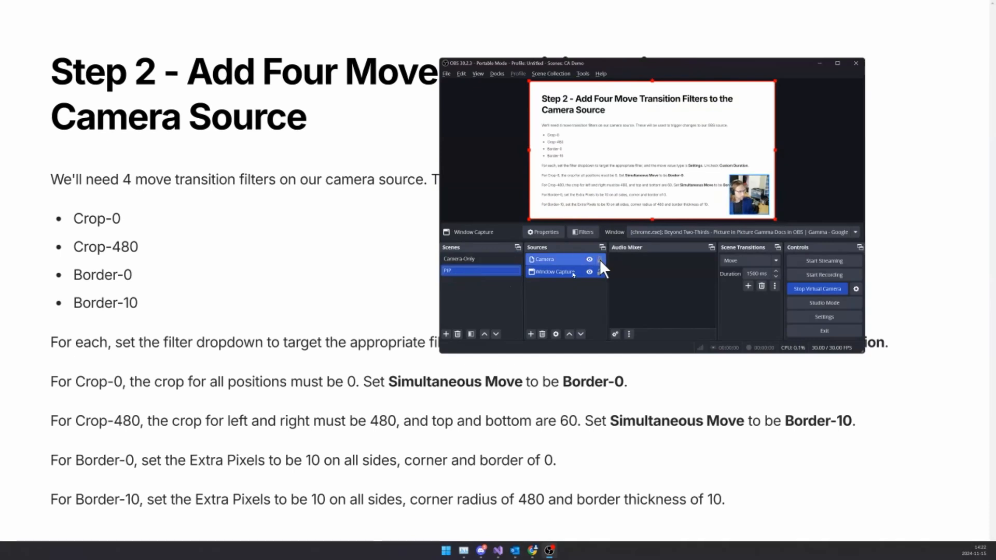
Step: Change the border color of the Camera source's Border filter to red
left_click(490, 259)
right_click(538, 257)
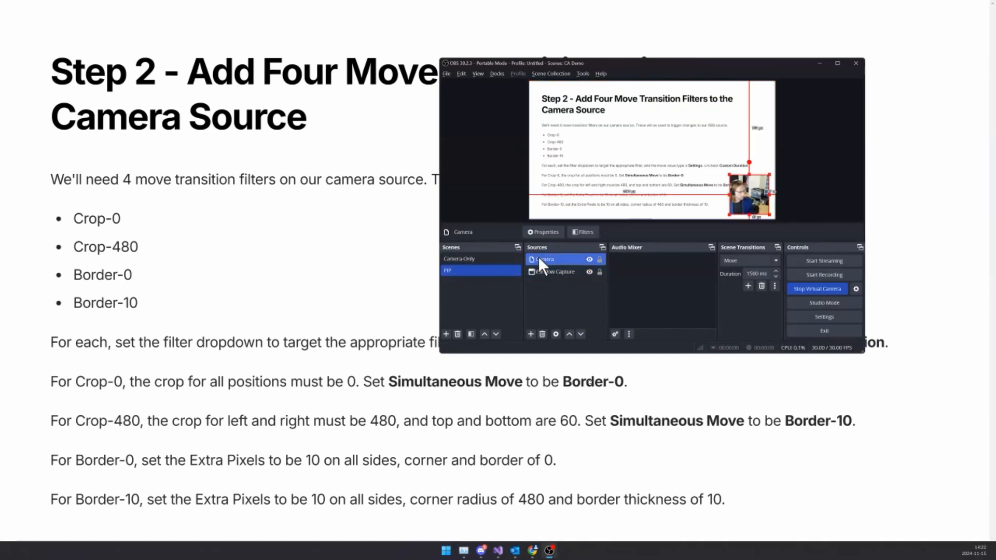
left_click(580, 533)
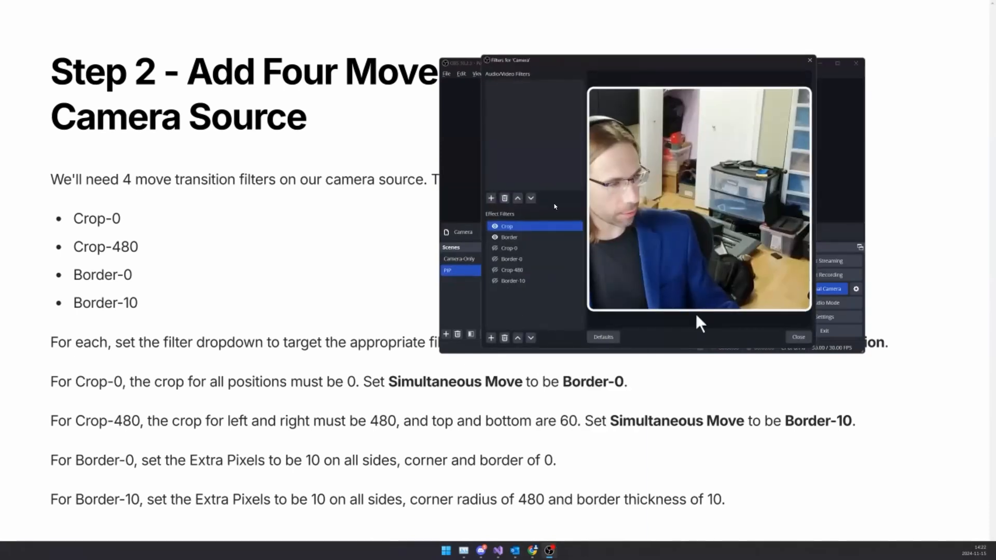
left_click(510, 238)
scroll(616, 252, "down", 5)
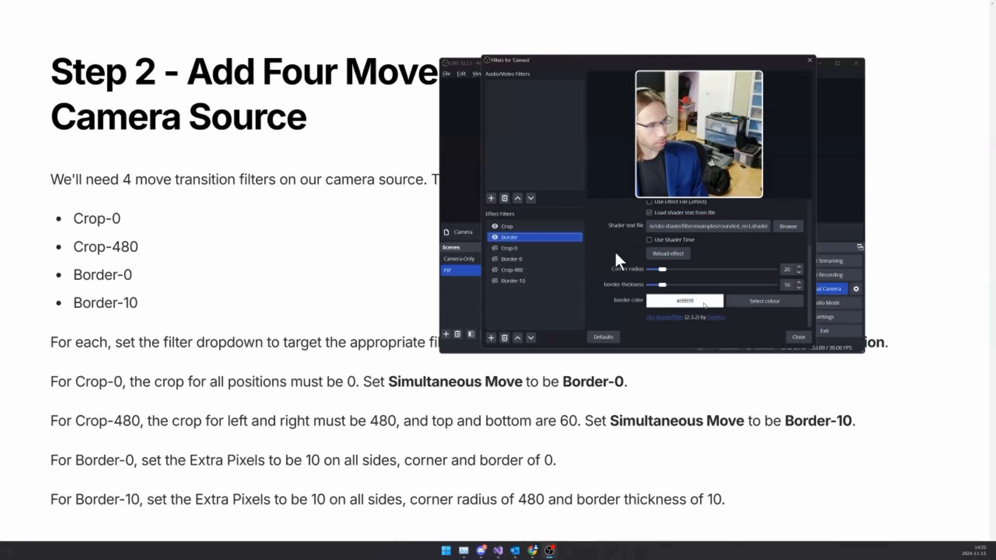
left_click(771, 301)
left_click(557, 154)
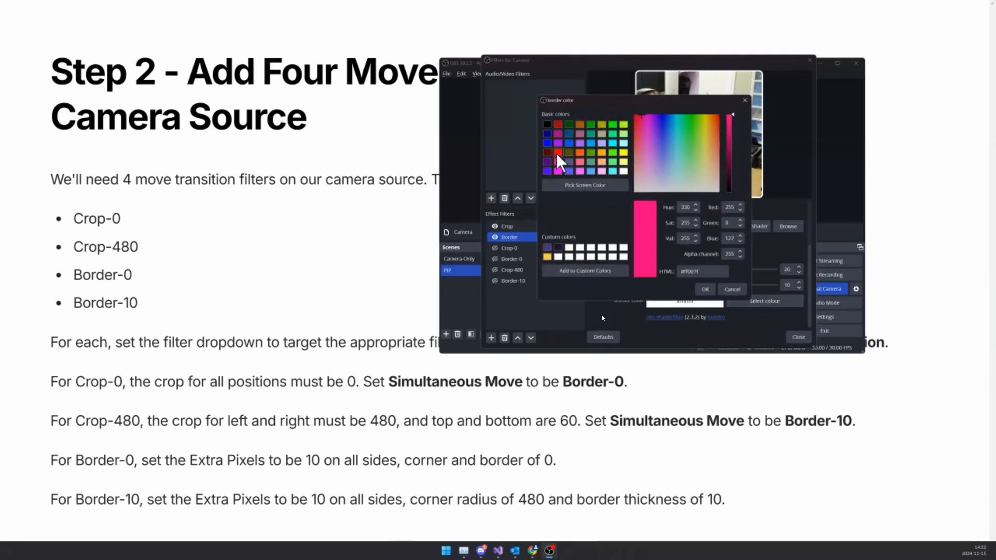
left_click(705, 288)
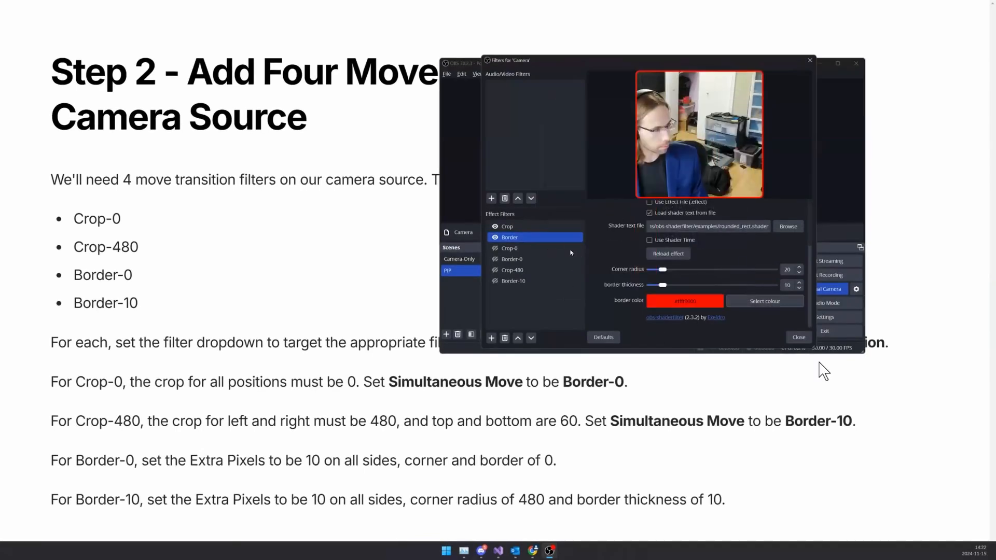
Step: Load the Border filter's current values into the Border-10 move filter and close the filters window
left_click(526, 280)
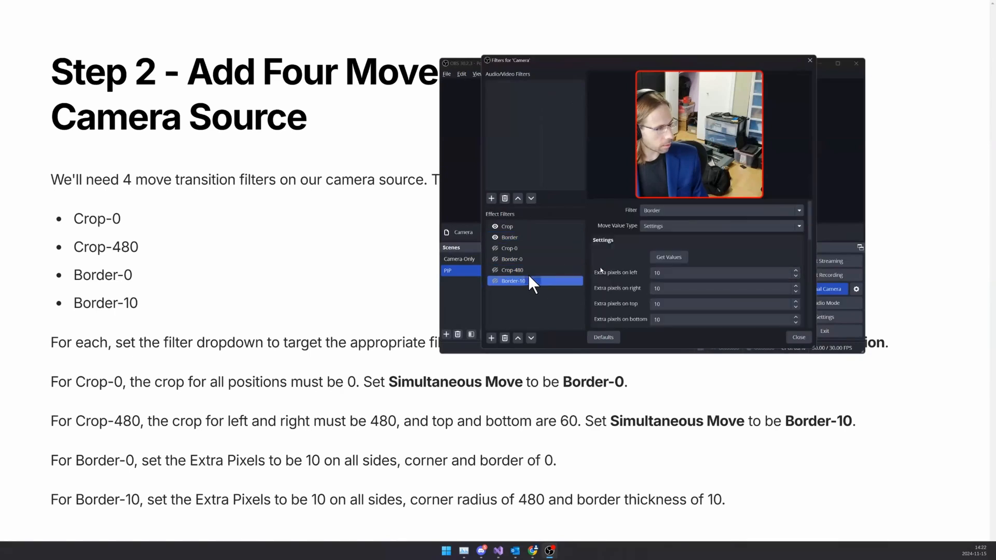
scroll(605, 275, "down", 2)
scroll(605, 275, "down", 1)
scroll(605, 275, "up", 3)
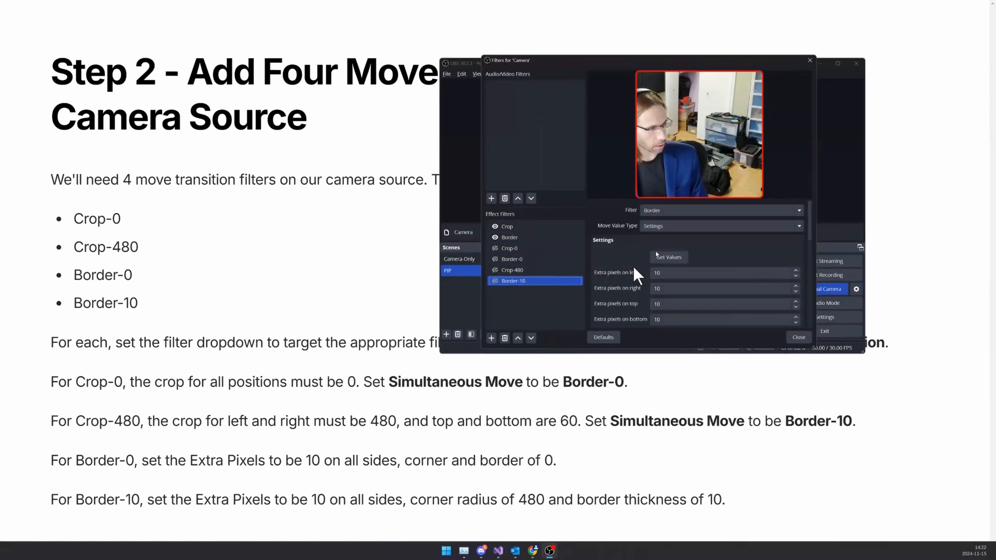
left_click(657, 255)
scroll(615, 250, "down", 3)
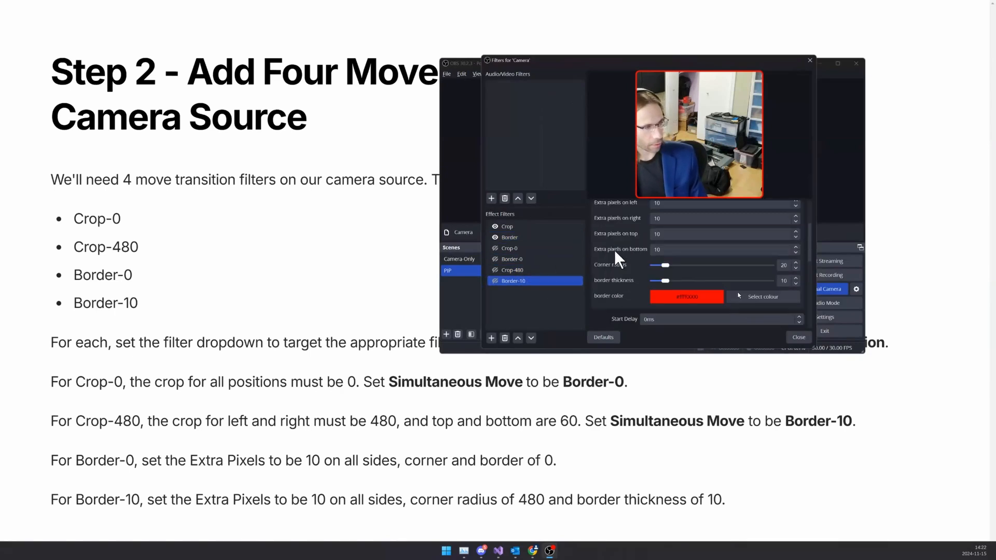
left_click(802, 338)
Step: Check the red border animation by switching to Camera Only and back to PIP, and clear the source selection
left_click(640, 155)
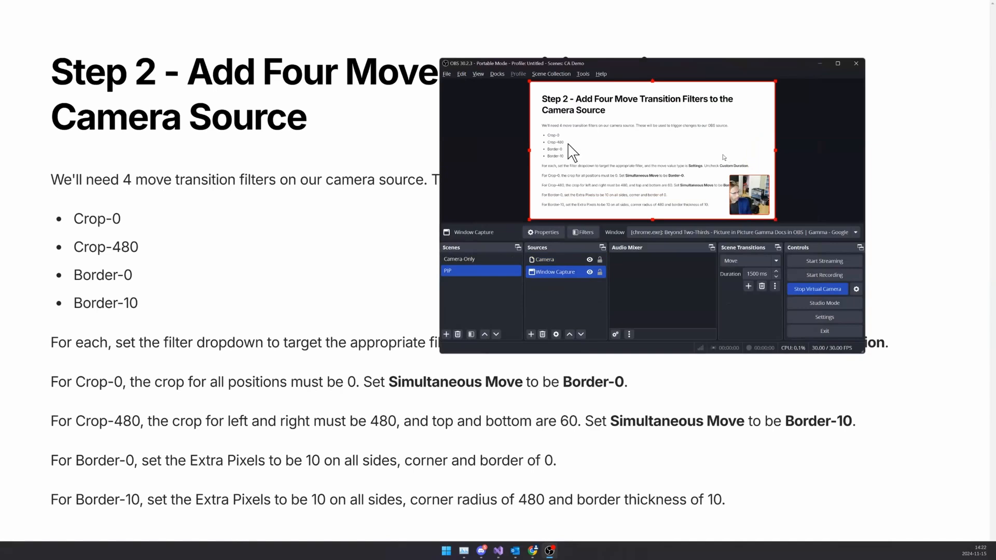
left_click(486, 257)
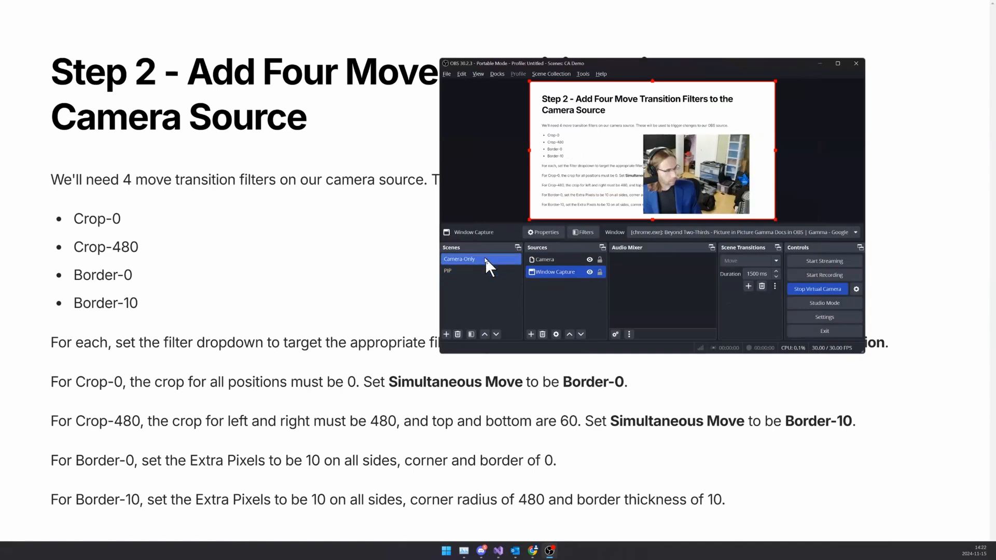
left_click(486, 271)
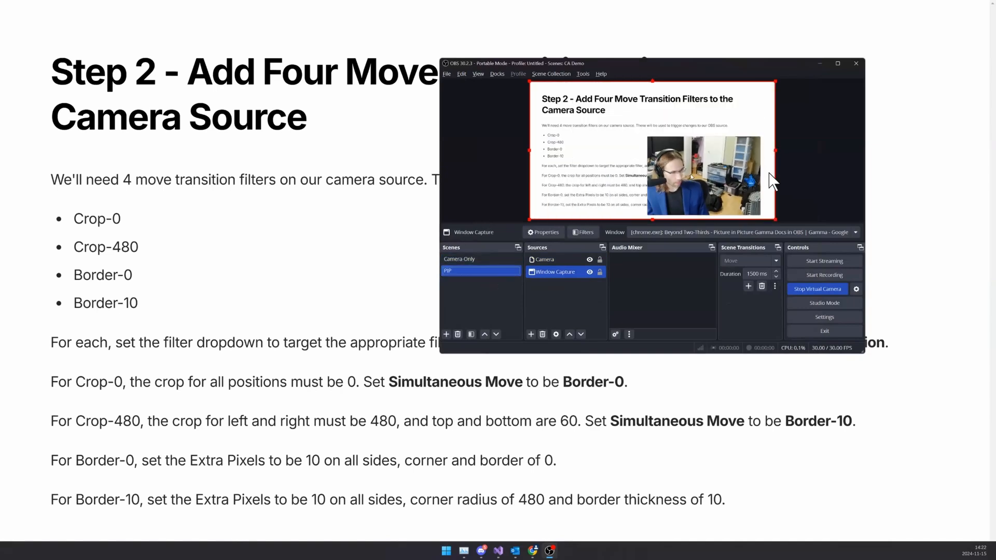
left_click(490, 179)
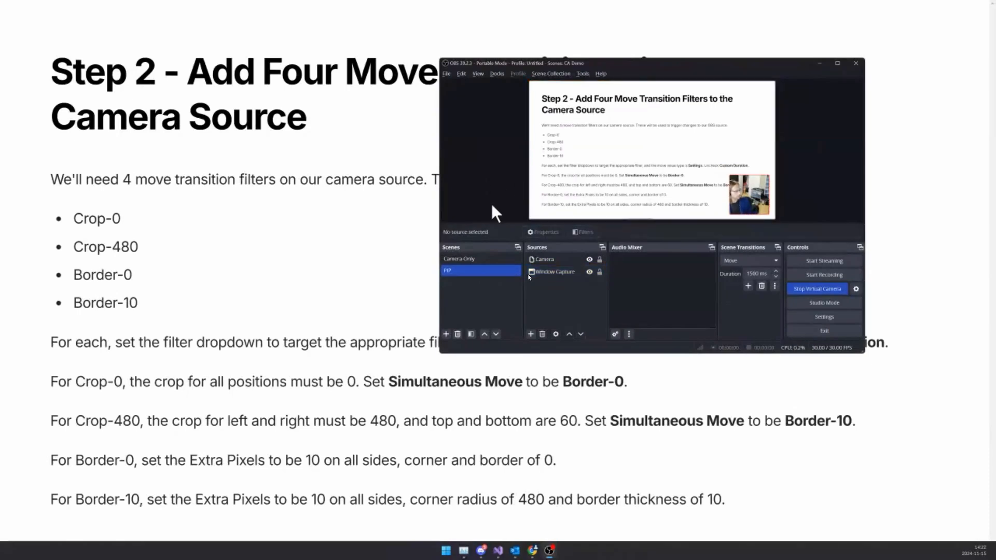
Step: Increase the corner radius of the Camera source's Border filter
left_click(544, 260)
right_click(544, 260)
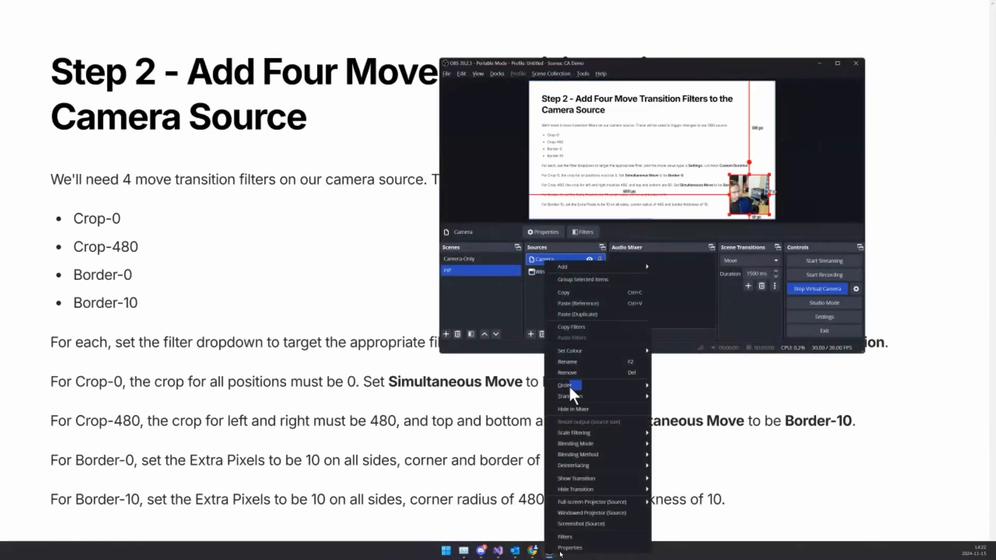
left_click(625, 537)
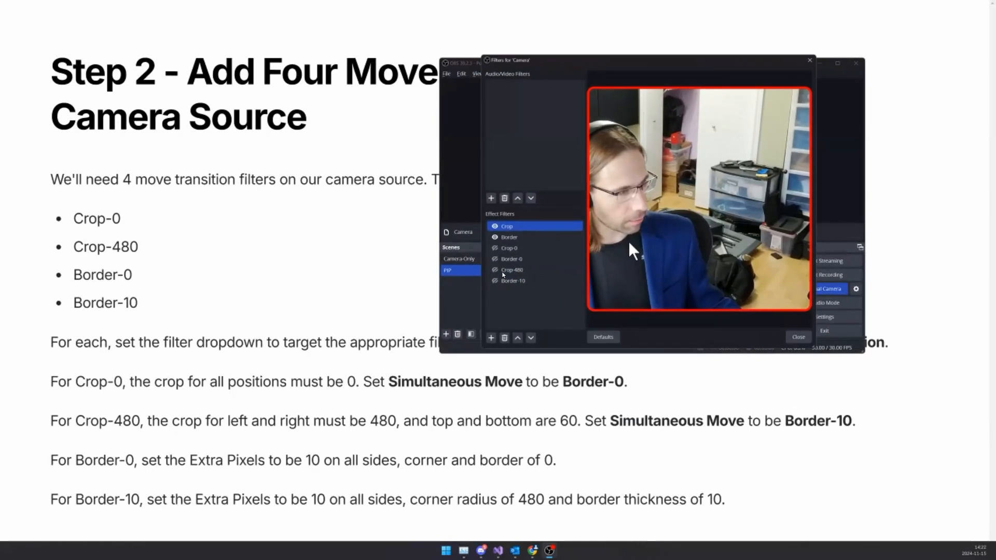
left_click(521, 234)
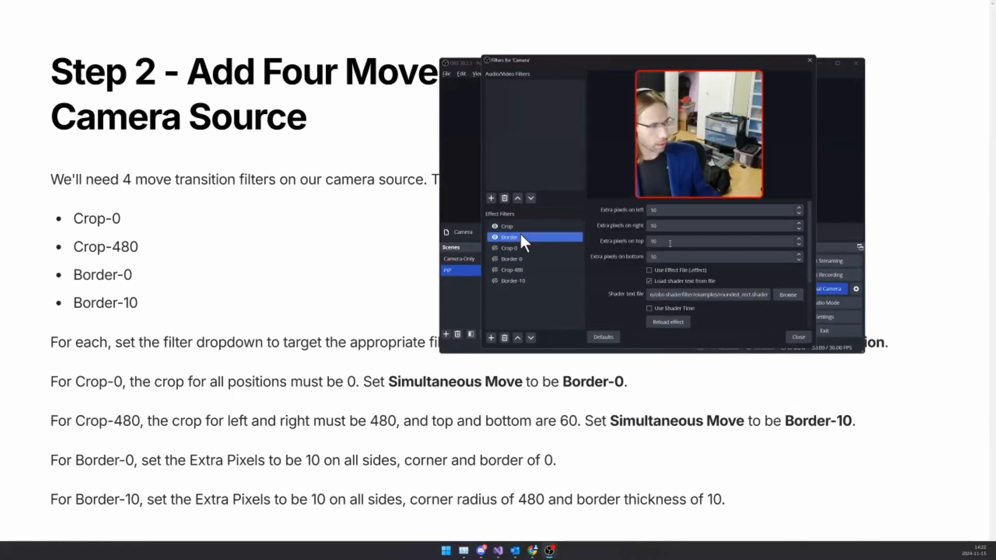
scroll(604, 253, "down", 2)
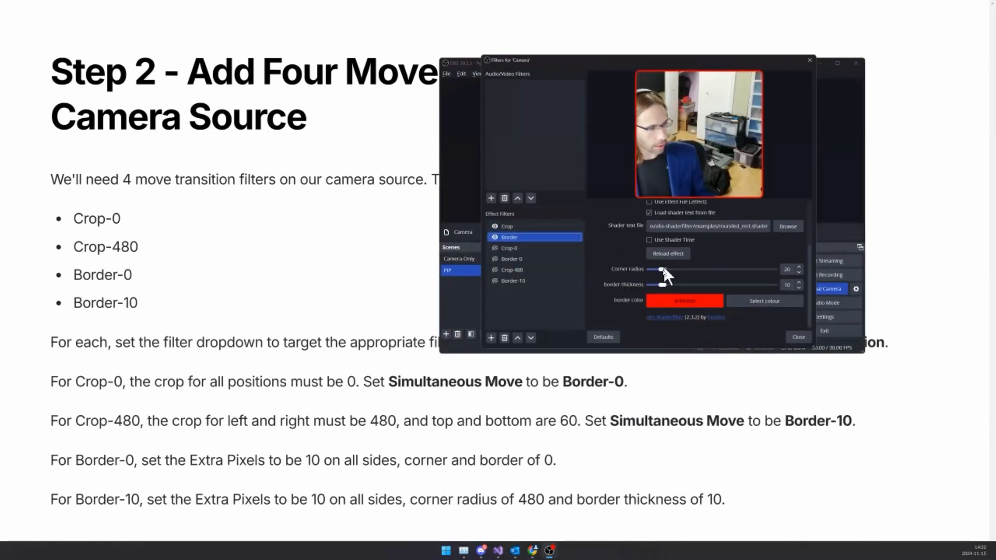
left_click_drag(662, 268, 682, 274)
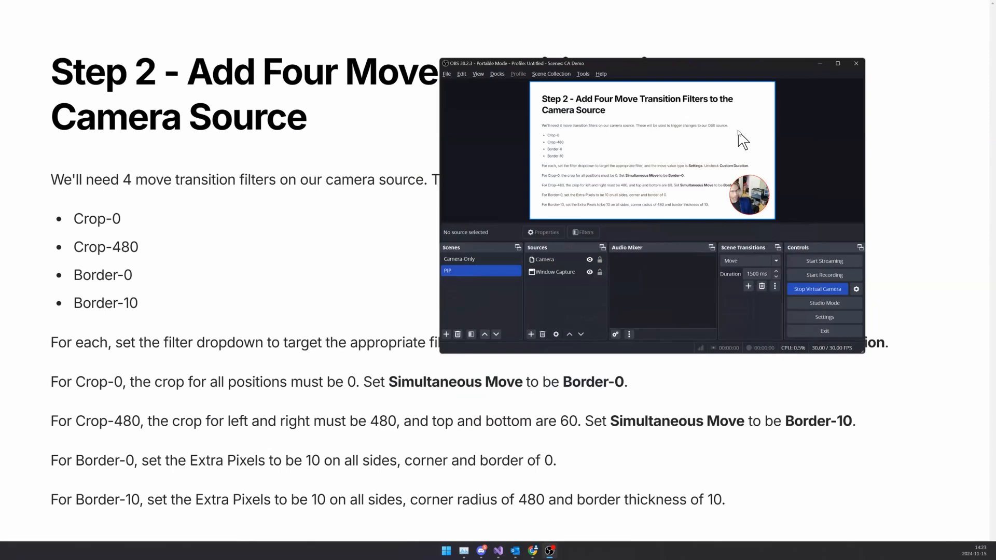
Step: Switch to the Gamma presentation in Chrome and page forward from the Step 2 slide to the Step 5 - Record slide
left_click(506, 269)
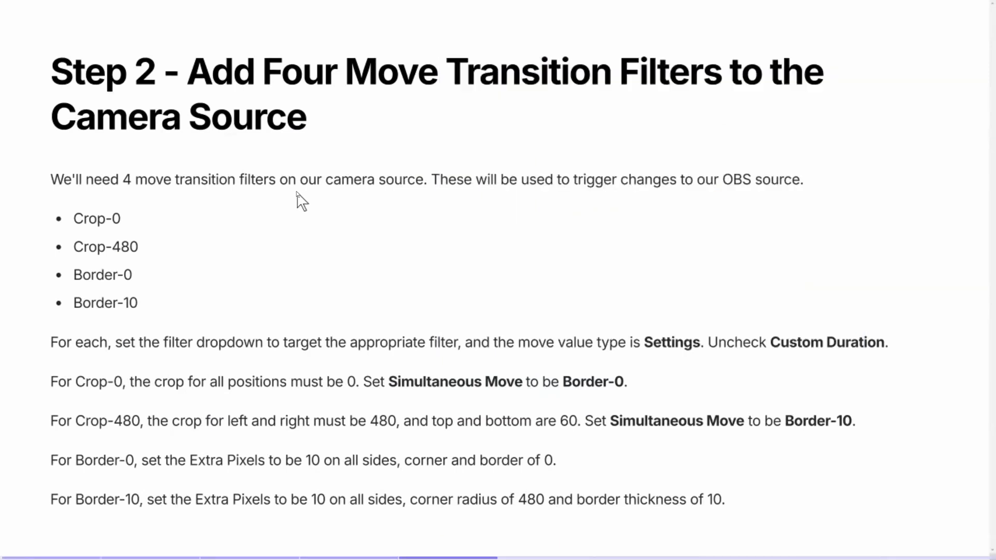
key("Right")
key("Right")
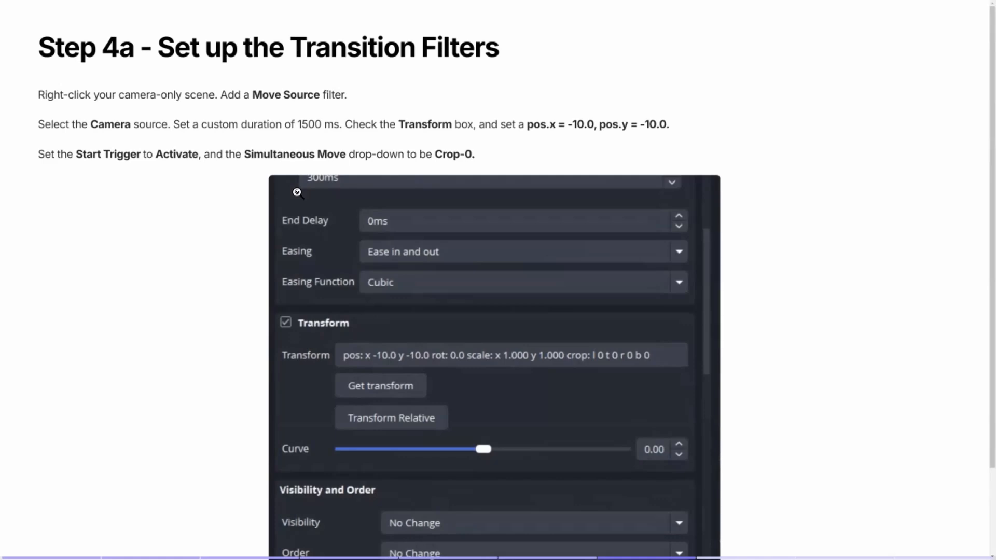
key("Right")
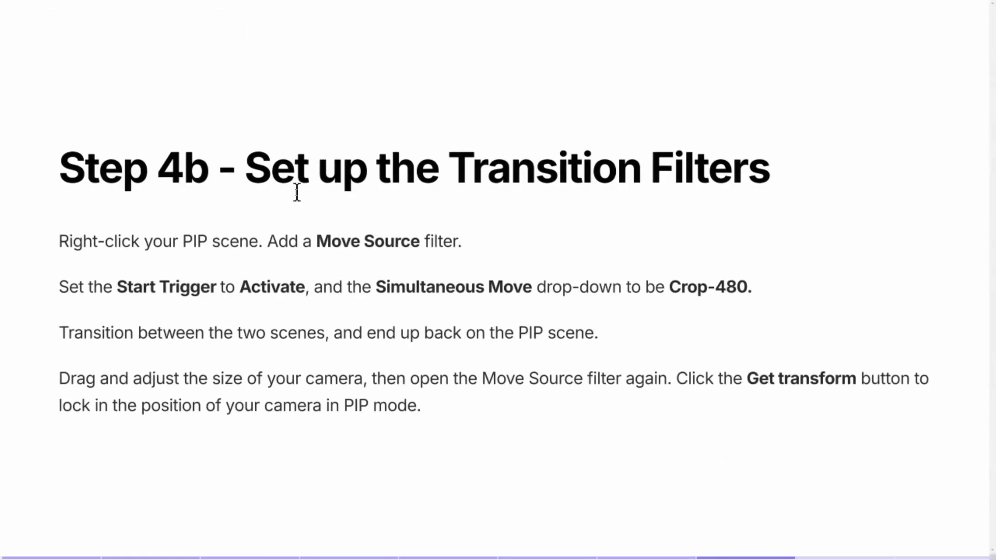
key("Right")
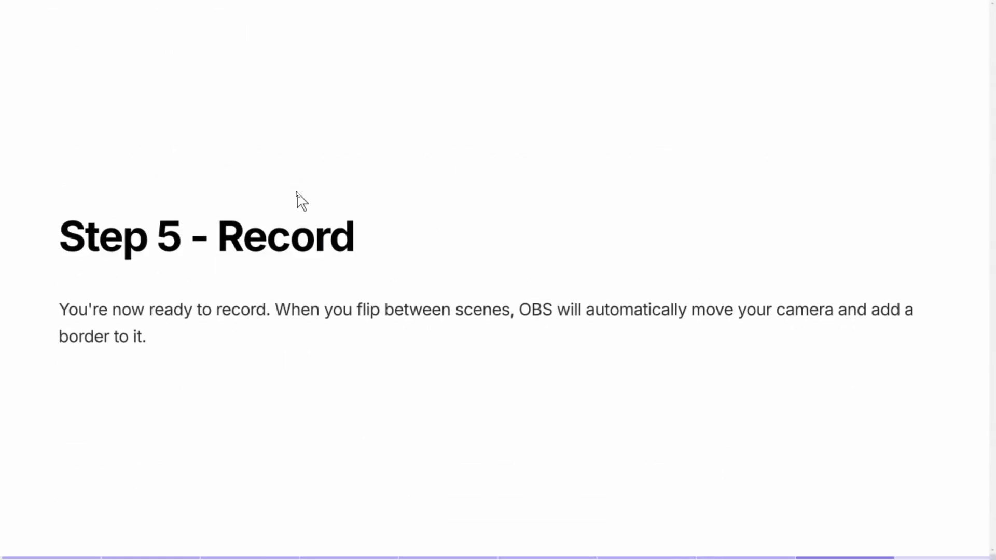
Step: Switch back to OBS, maximize its window and switch to the Camera-Only scene
key("alt+Tab")
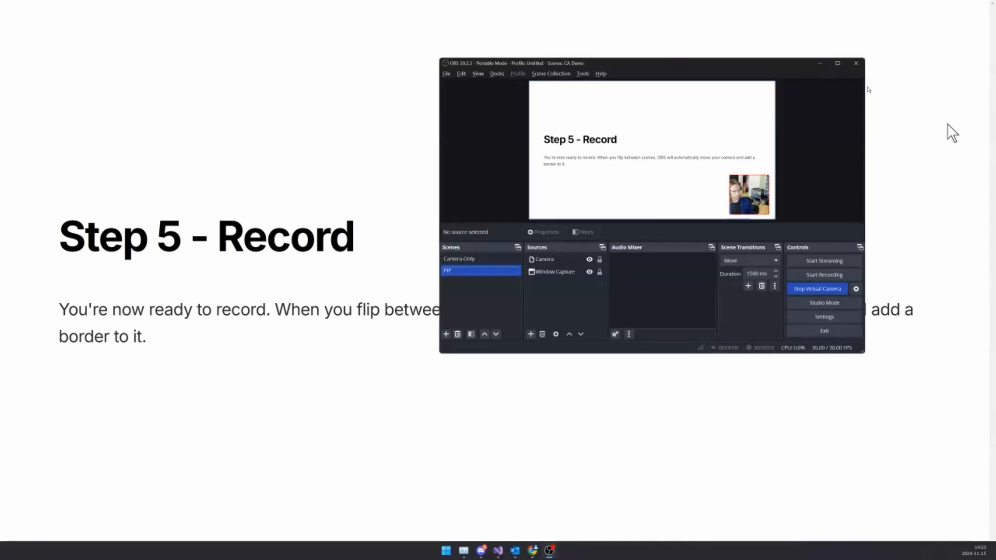
left_click(837, 63)
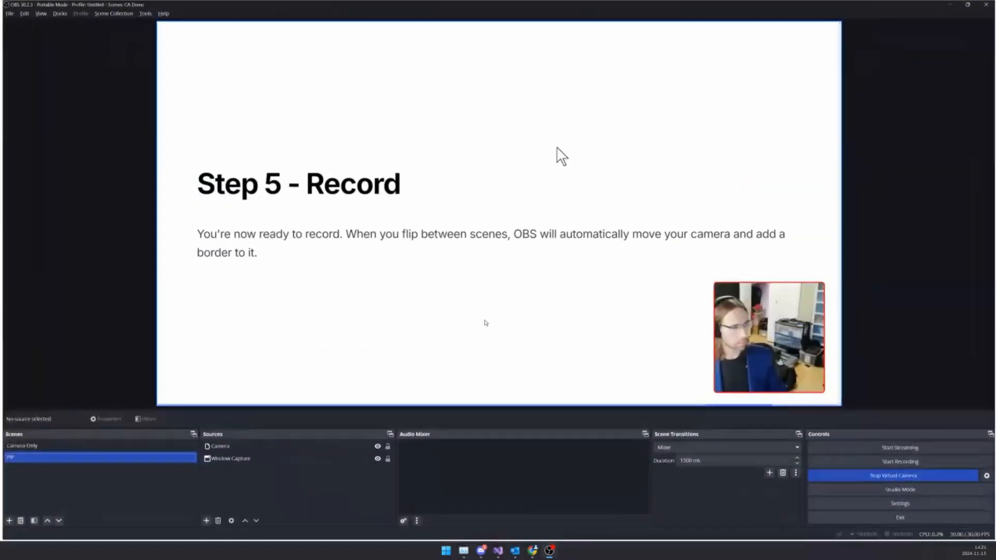
left_click(117, 446)
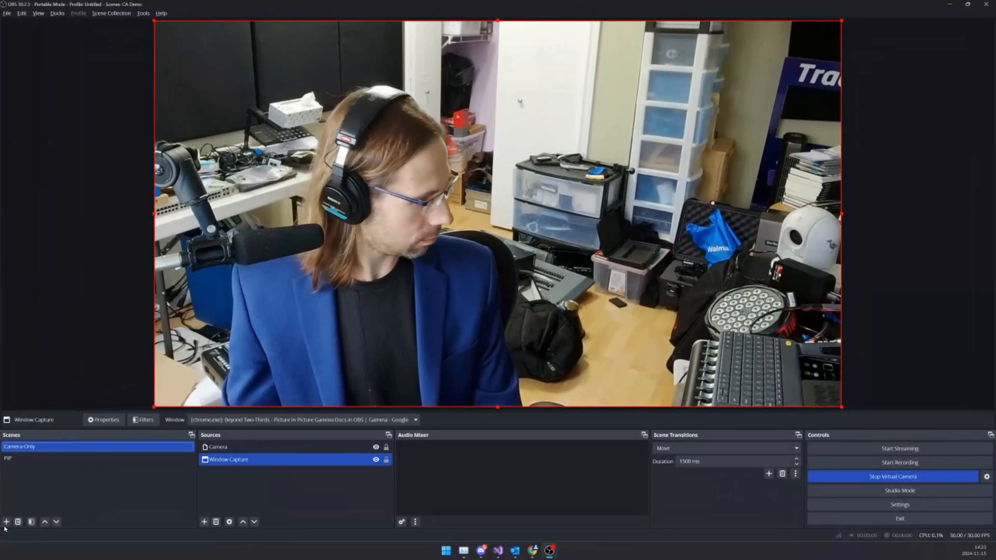
Step: Duplicate the Camera-Only scene under the name PIP-23
left_click(19, 458)
right_click(19, 445)
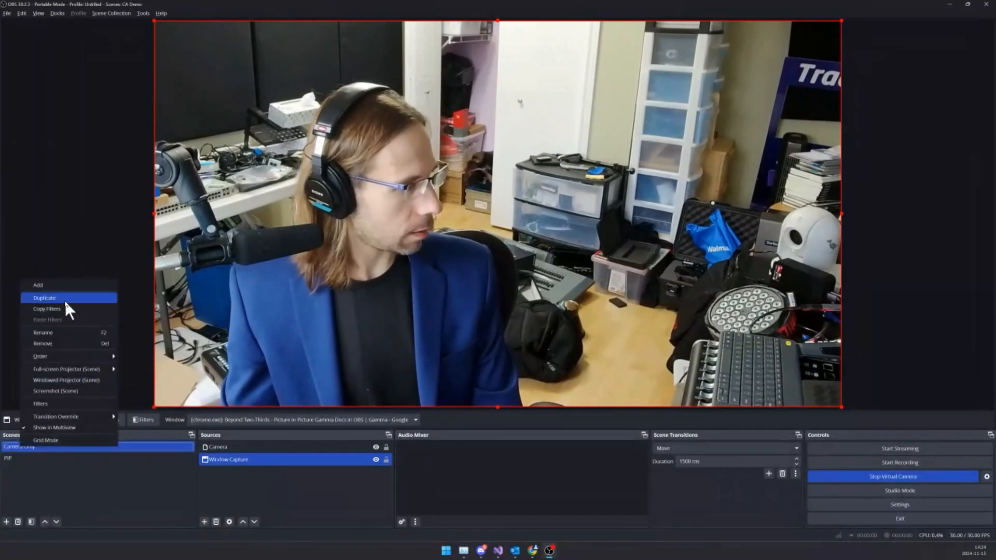
left_click(66, 310)
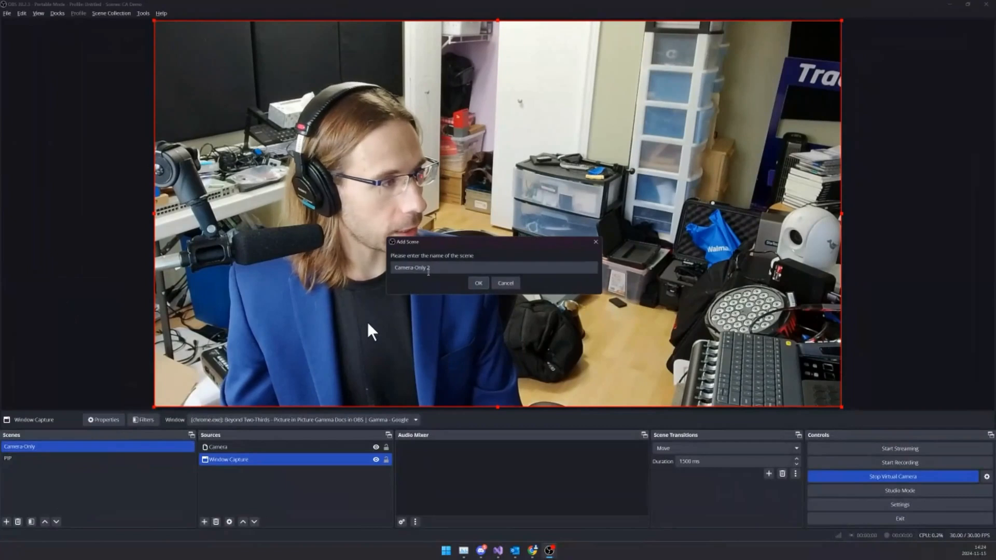
type("PIP 23")
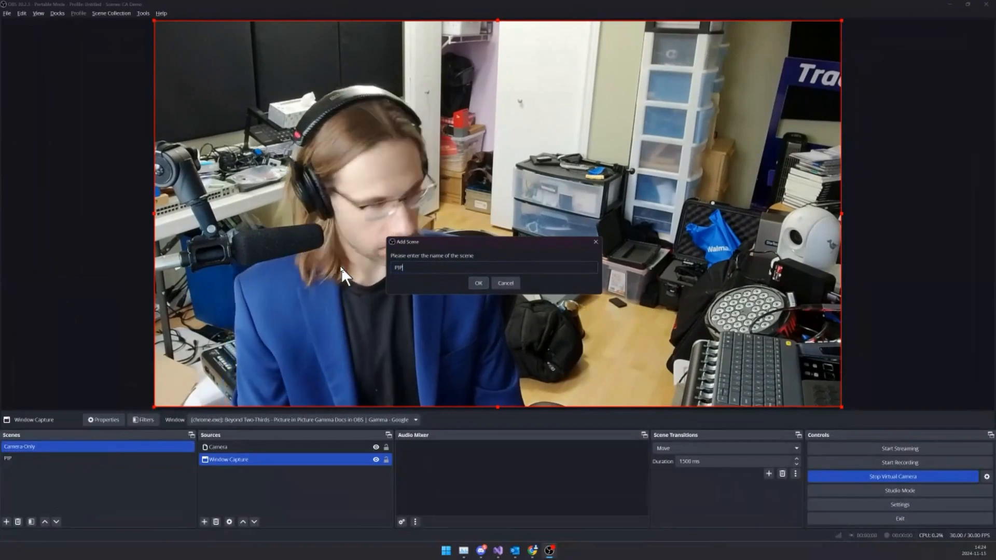
key("Return")
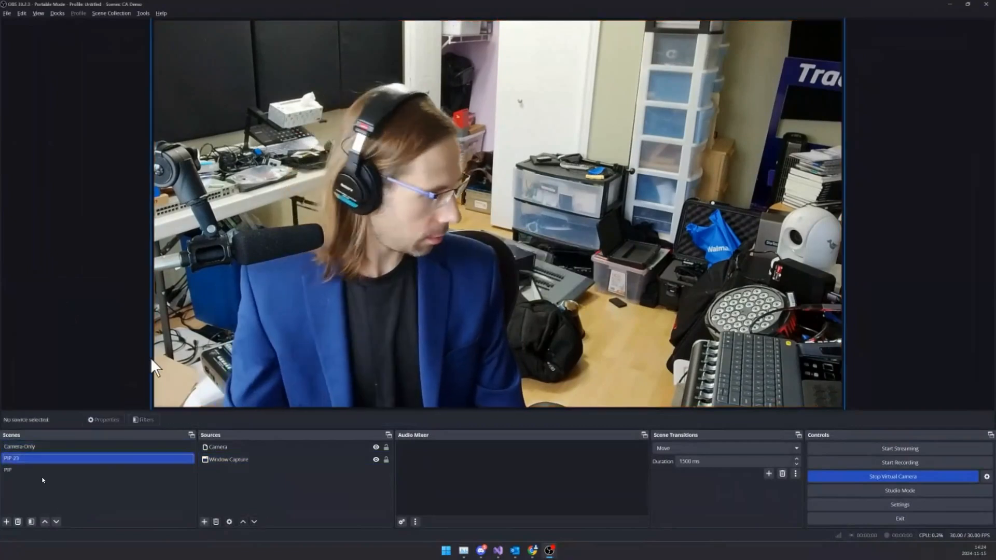
Step: Remove the Move Source filter from the PIP-23 scene and close its filters window
right_click(49, 456)
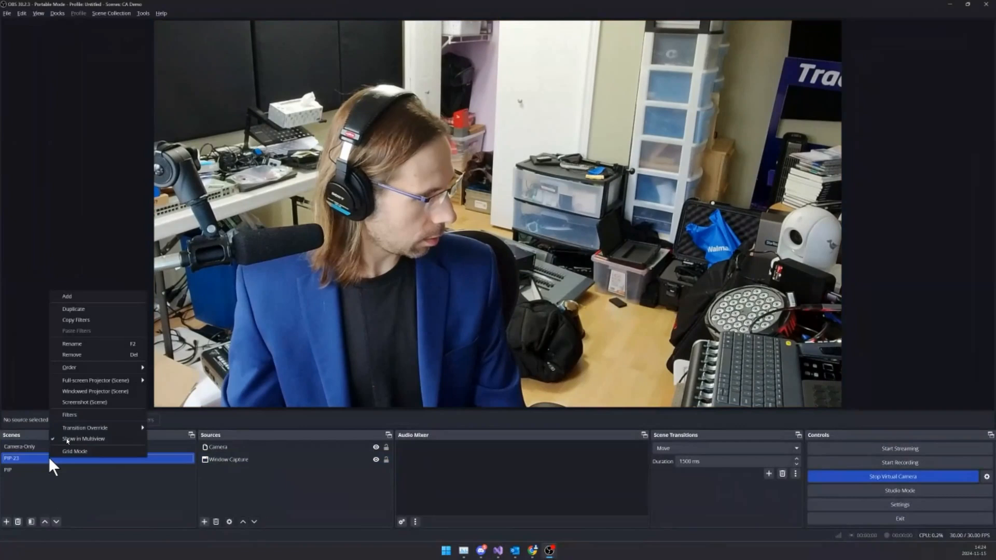
left_click(78, 414)
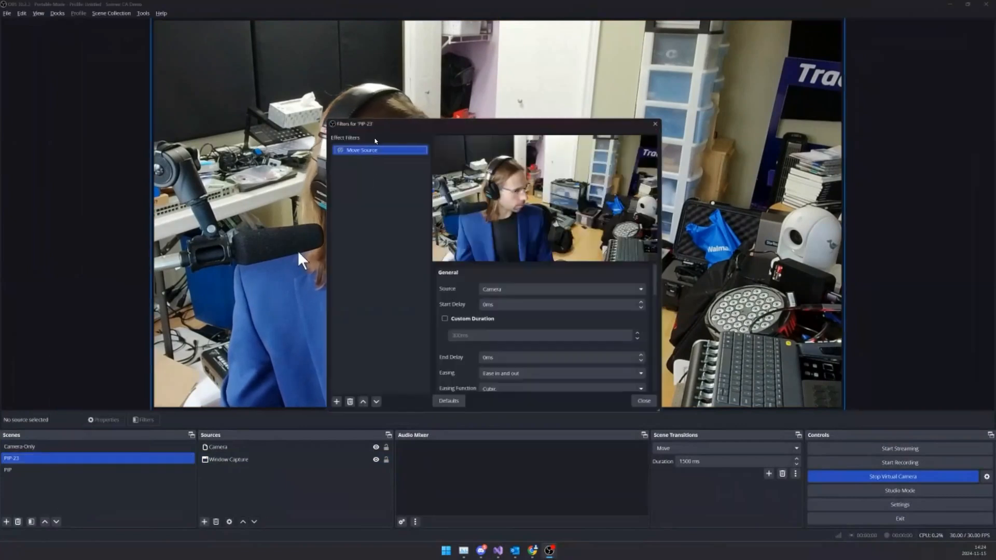
left_click(350, 402)
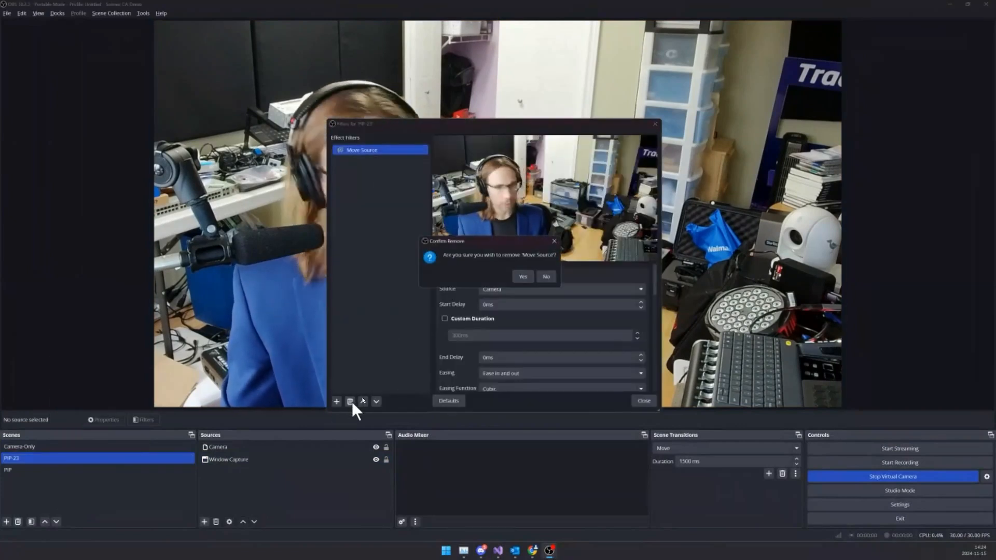
left_click(523, 277)
left_click(647, 401)
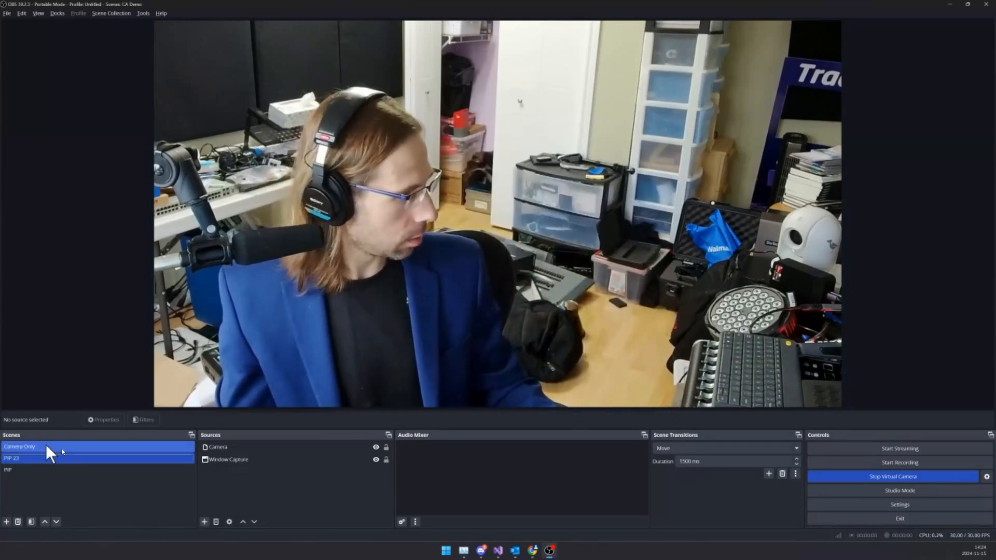
Step: Open the filters of the Camera source in PIP-23 and move the filters window clear of the camera image
right_click(238, 445)
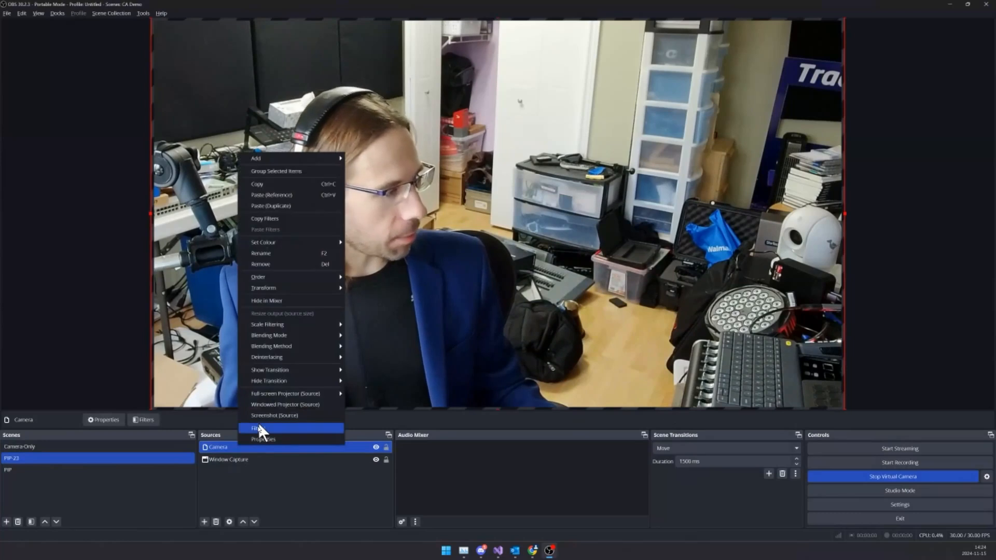
left_click(258, 429)
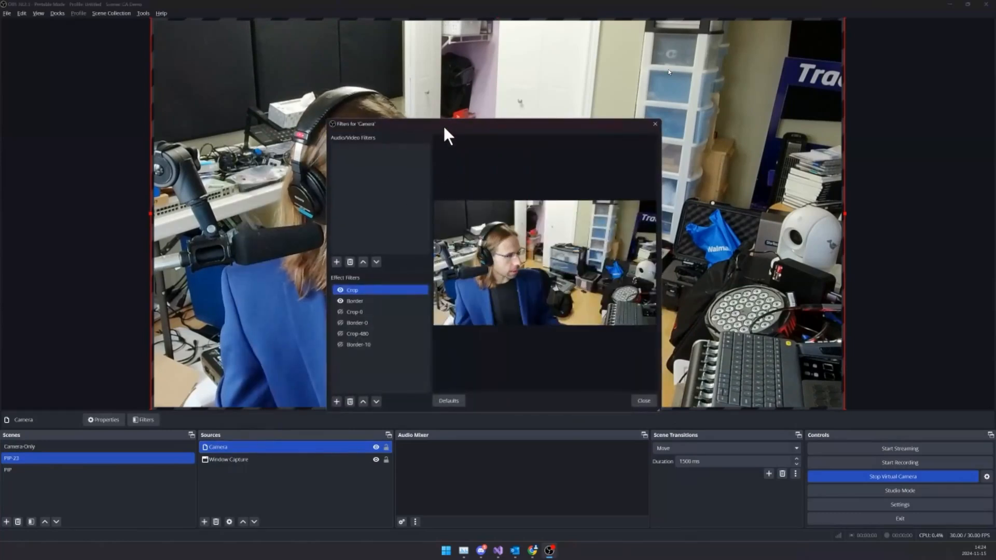
left_click_drag(442, 127, 696, 48)
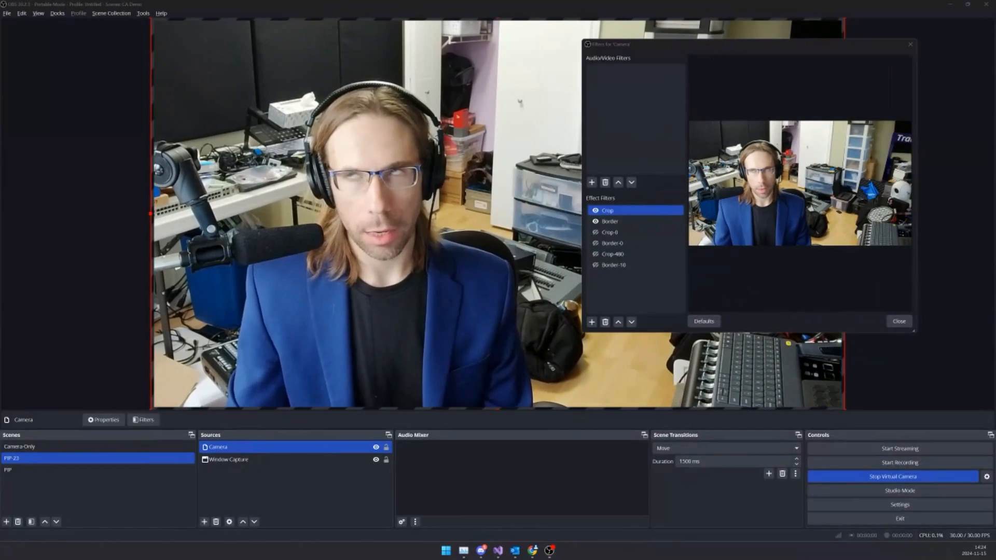
Step: Calculate one third of the 1920-pixel width in Calculator
left_click_drag(995, 189, 843, 284)
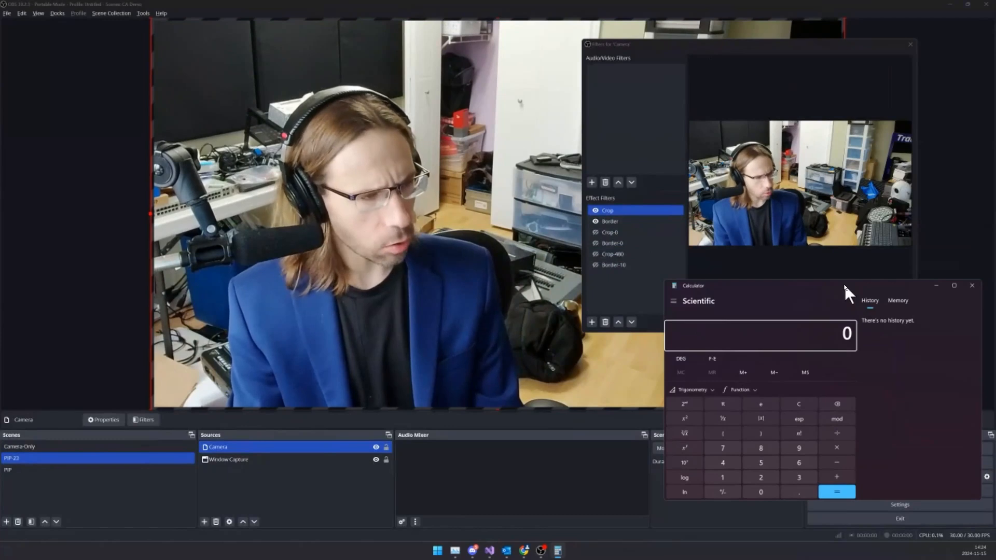
type("1920")
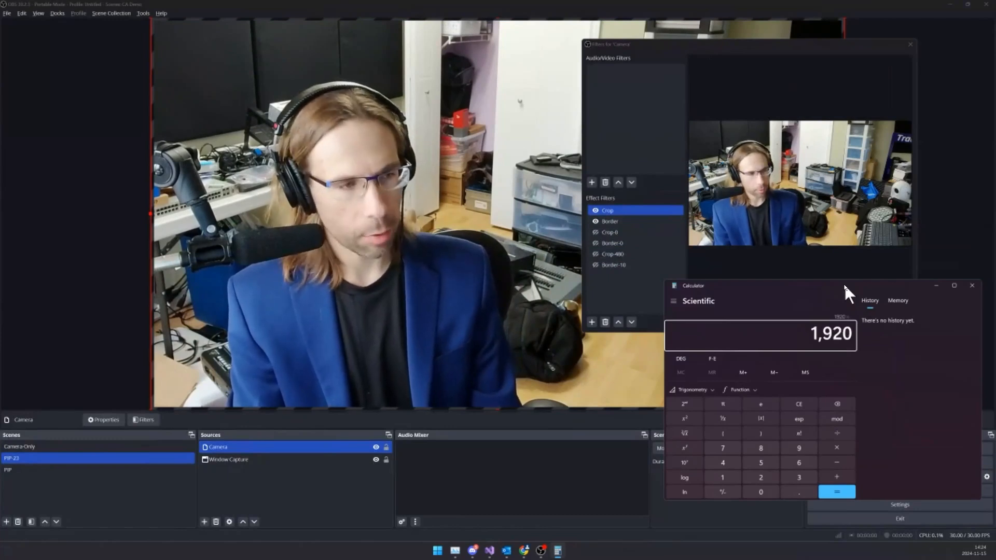
type("/3")
key("Return")
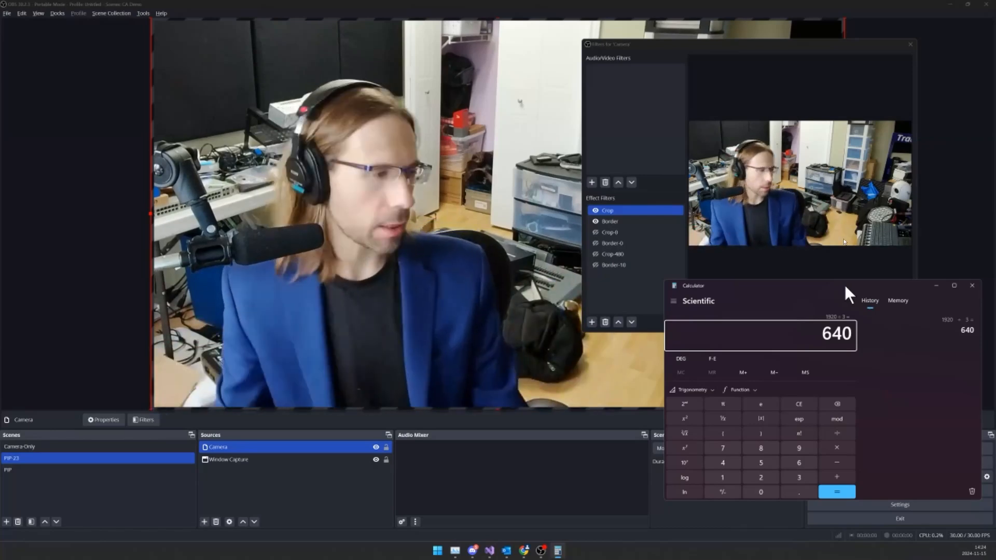
Step: Return to the Camera filters and add a Move Value filter named Crop-TwoThird
left_click(762, 118)
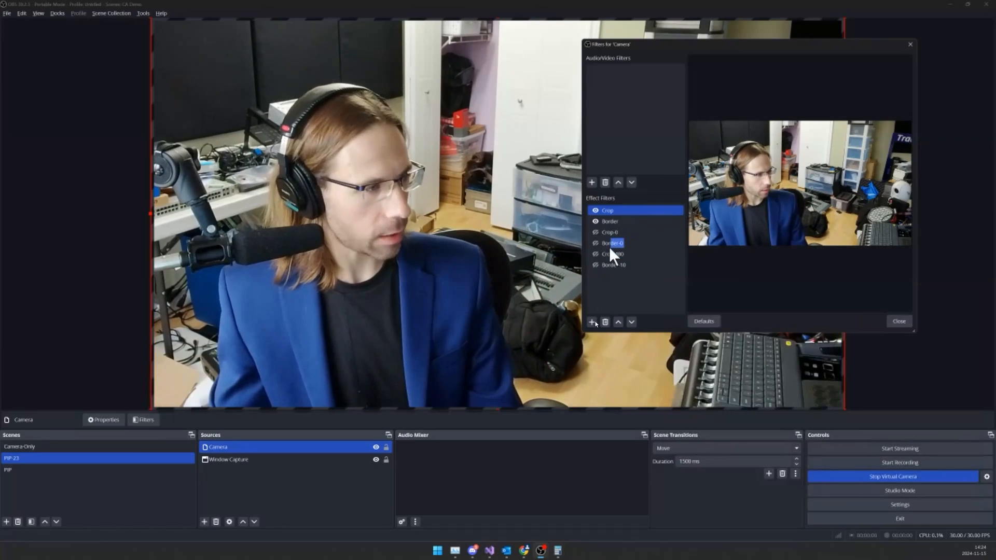
left_click(590, 325)
left_click(624, 475)
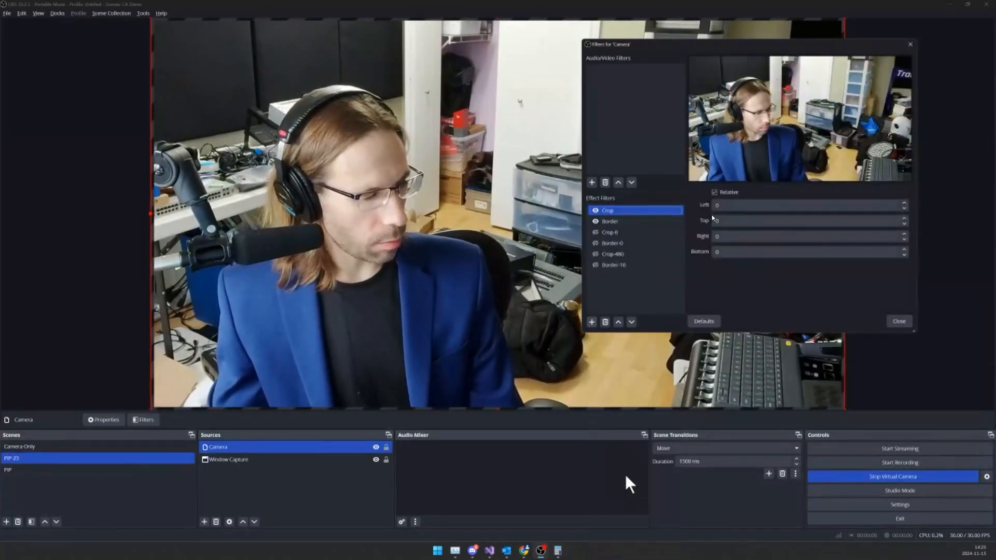
type("Crop-2")
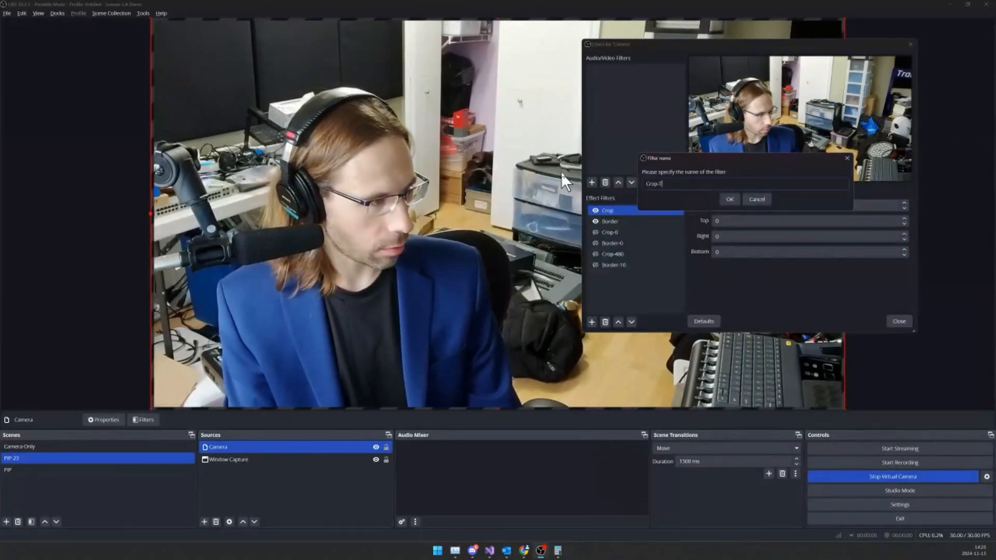
key("BackSpace")
type("TwoThird")
key("Return")
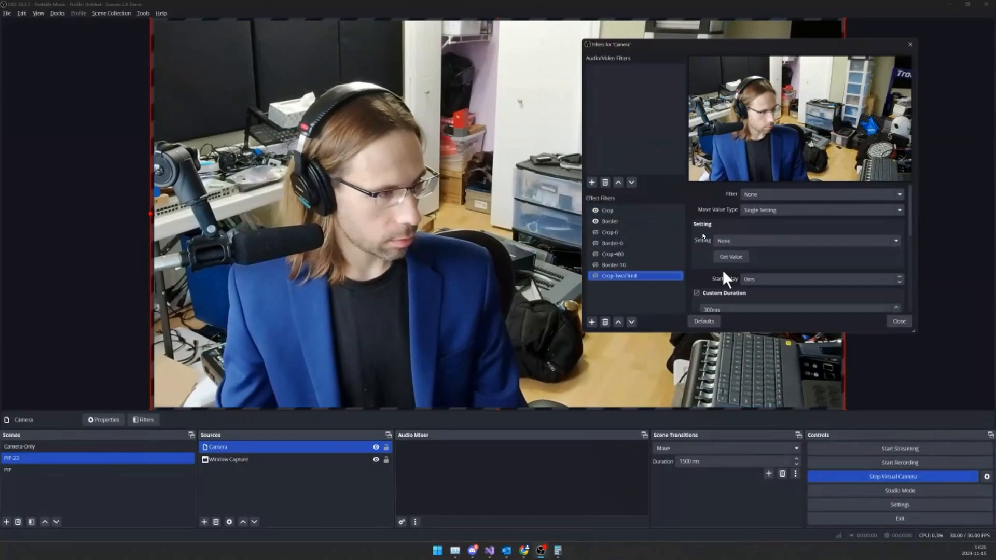
Step: Target the Crop filter with Crop-TwoThird and set its move value type to Settings
left_click(758, 194)
left_click(758, 206)
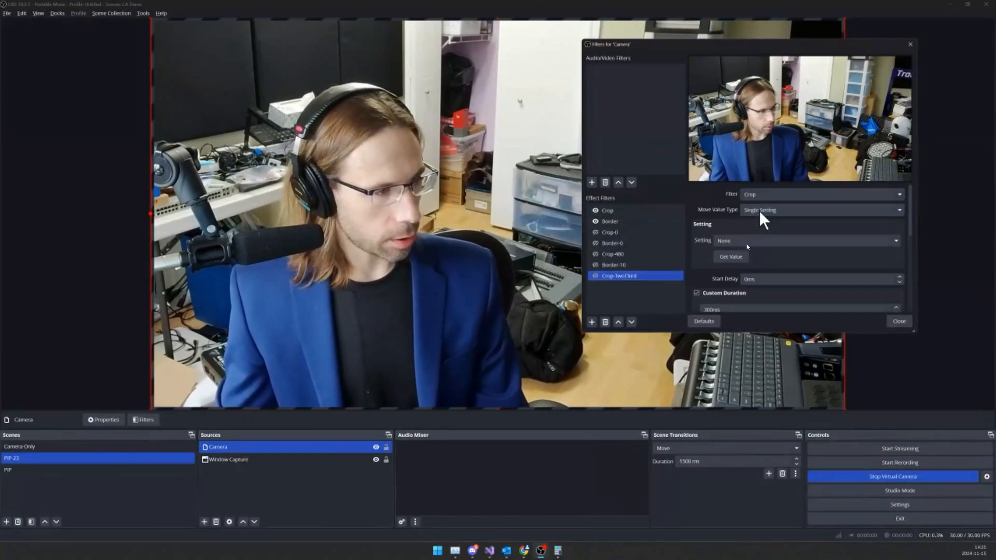
left_click(729, 240)
left_click(753, 210)
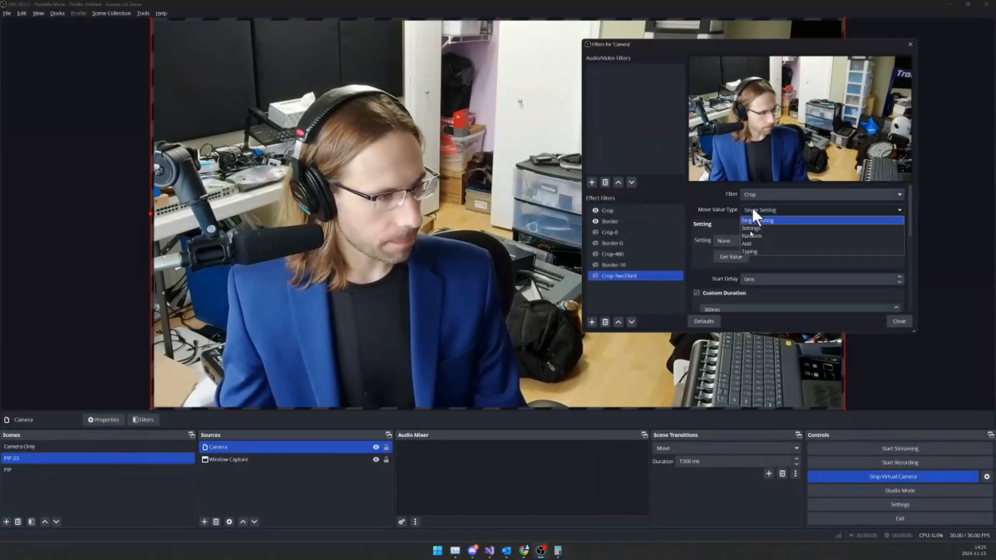
left_click(751, 228)
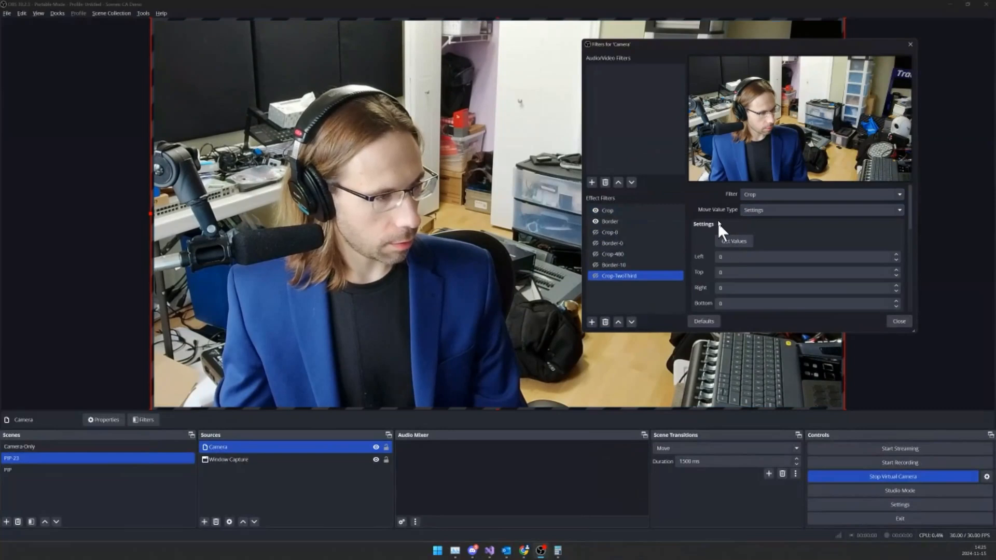
Step: Set Crop-TwoThird's left and right crop to 640 each and enable the filter to run the move
scroll(727, 228, "down", 1)
left_click_drag(735, 233, 678, 231)
type("640")
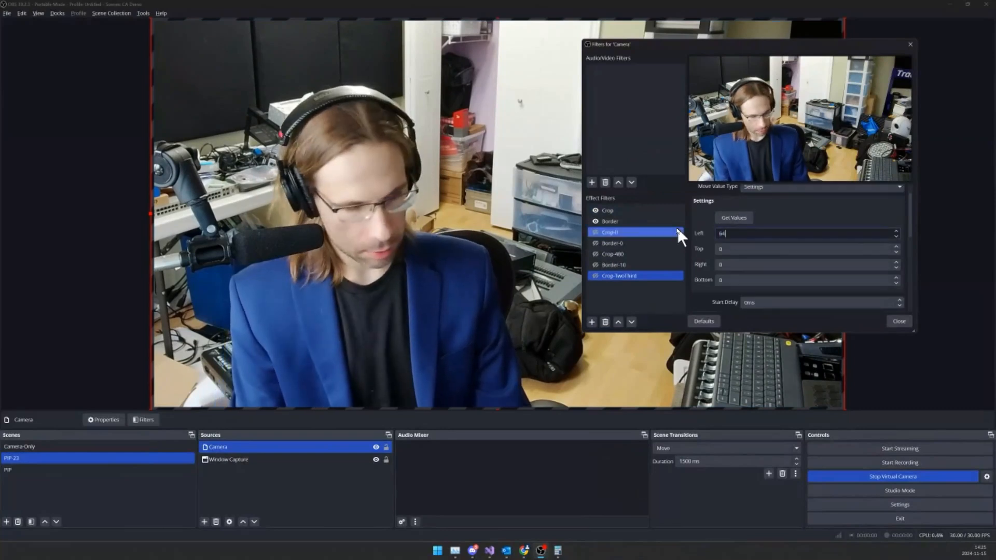
key("Tab")
key("Tab")
type("640")
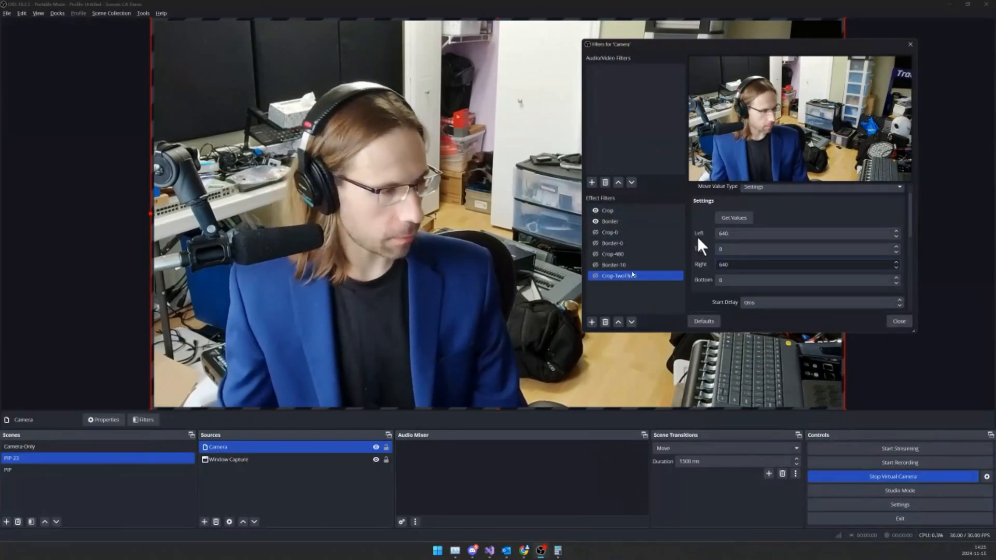
left_click(595, 277)
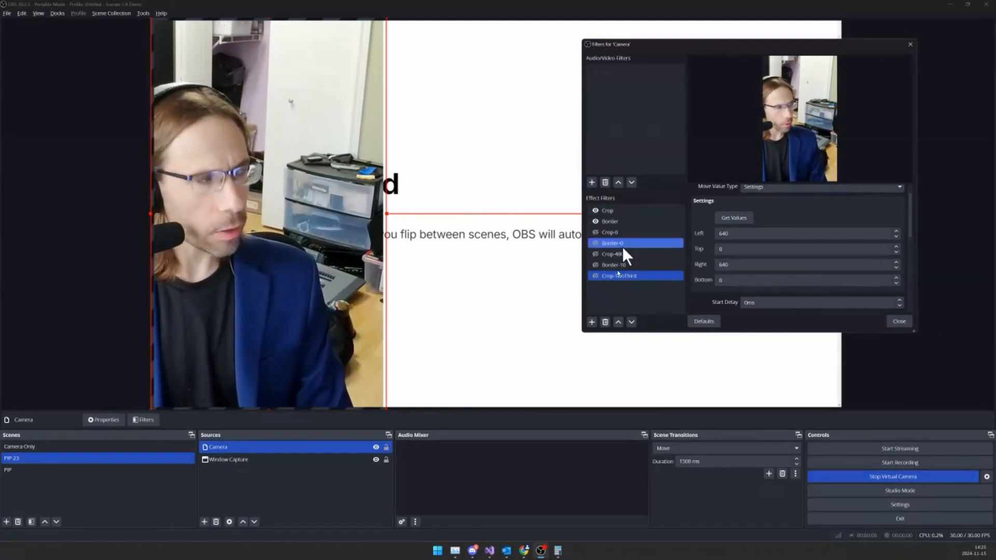
Step: Add a second Move Value filter to the Camera source, named Border-TwoThird
left_click(591, 322)
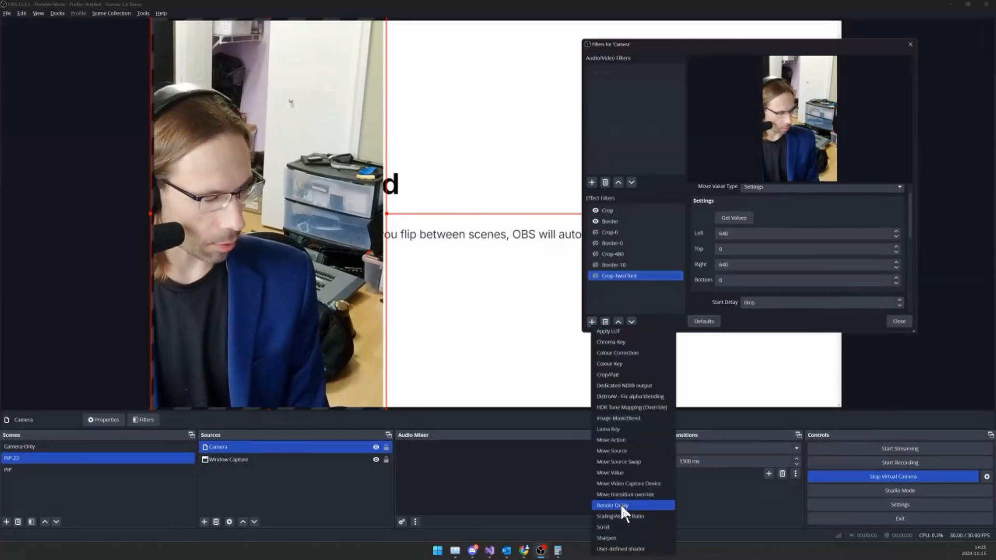
left_click(622, 473)
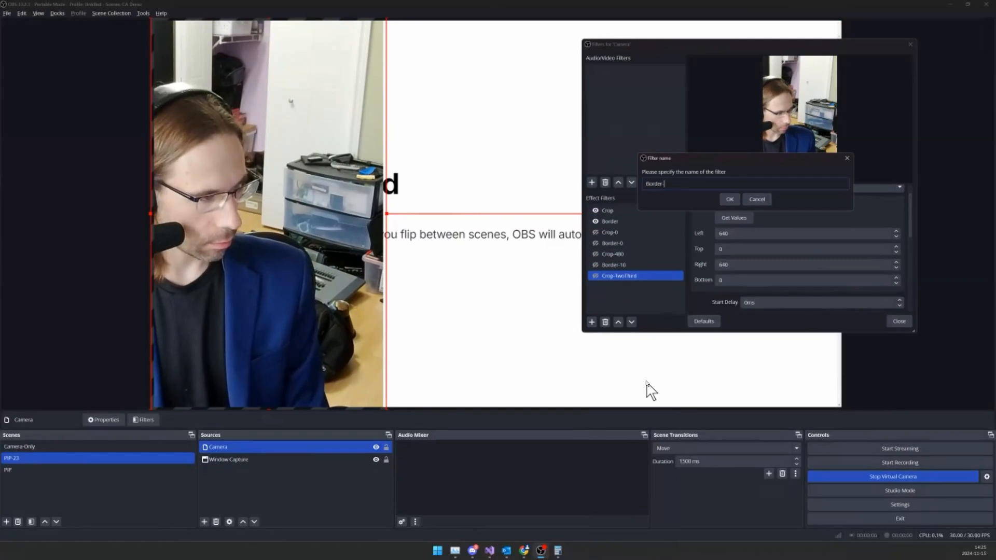
type("Border-TwoThird")
key("Return")
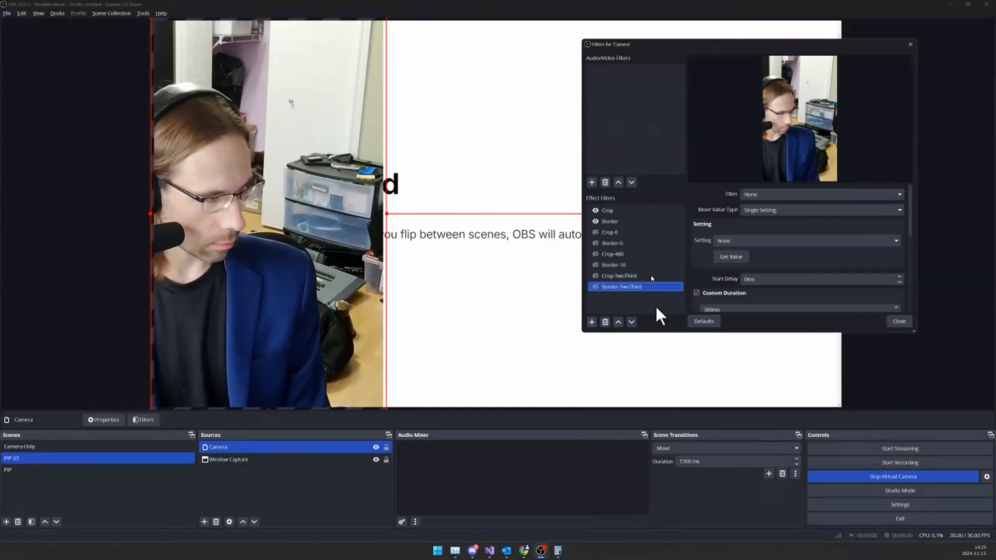
Step: Set Border-TwoThird as the simultaneous move of the Crop-TwoThird filter
left_click(652, 275)
scroll(701, 231, "down", 5)
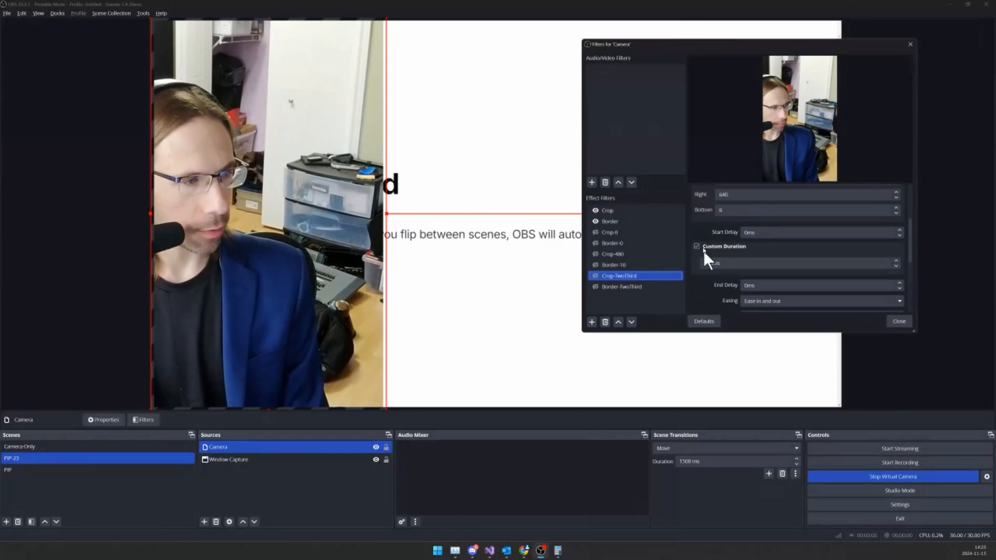
scroll(701, 251, "down", 5)
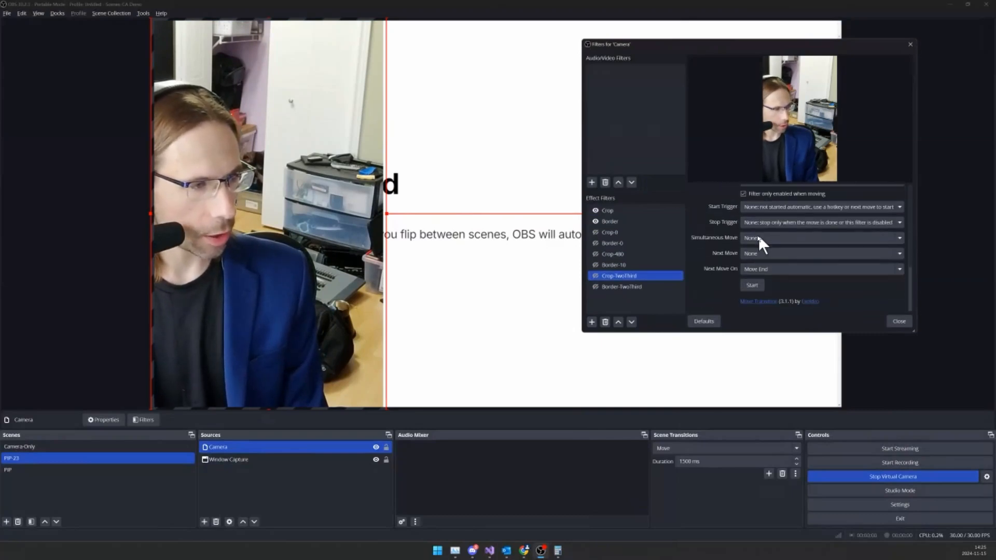
left_click(758, 237)
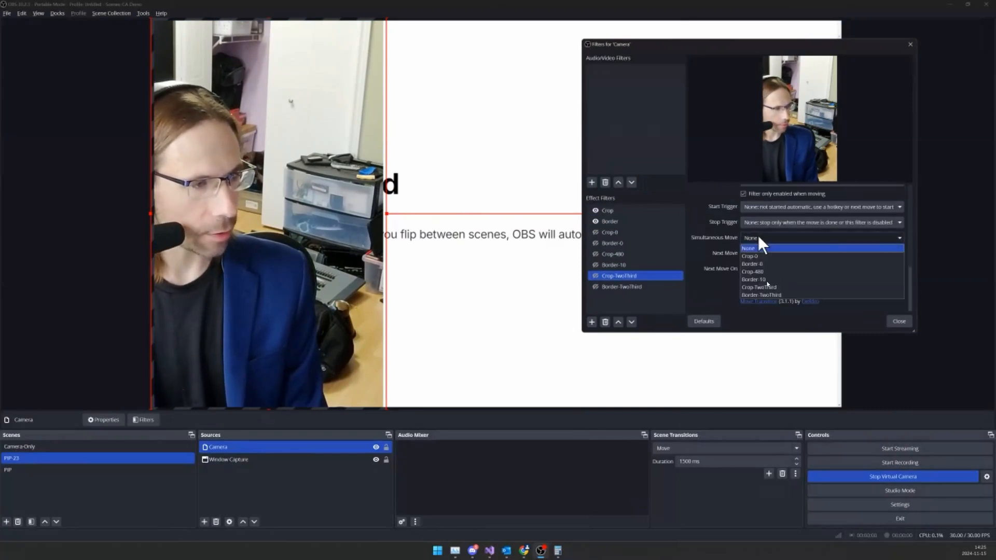
left_click(767, 294)
Step: Target the Border filter with Border-TwoThird, set its move value type to Settings and load the filter's current values
left_click(651, 287)
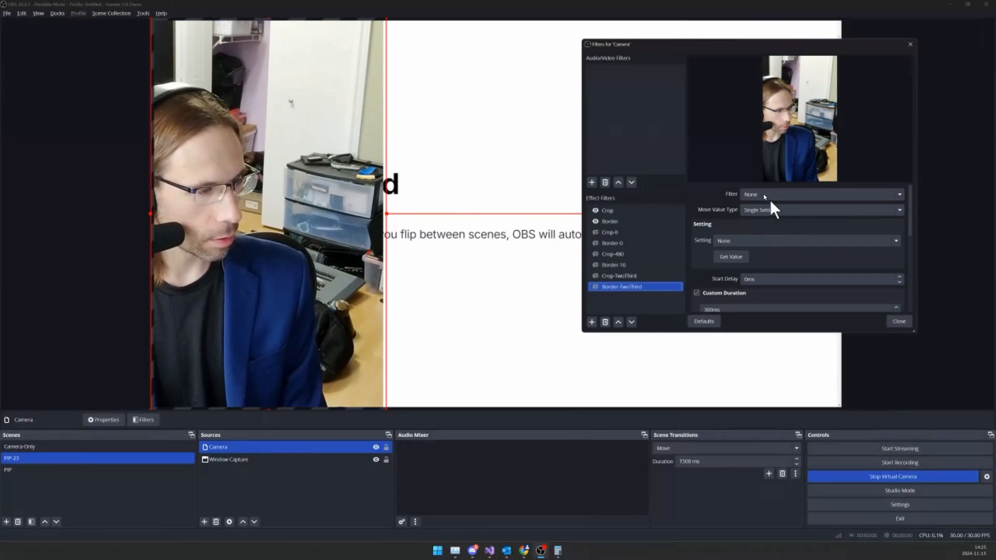
left_click(767, 195)
left_click(758, 220)
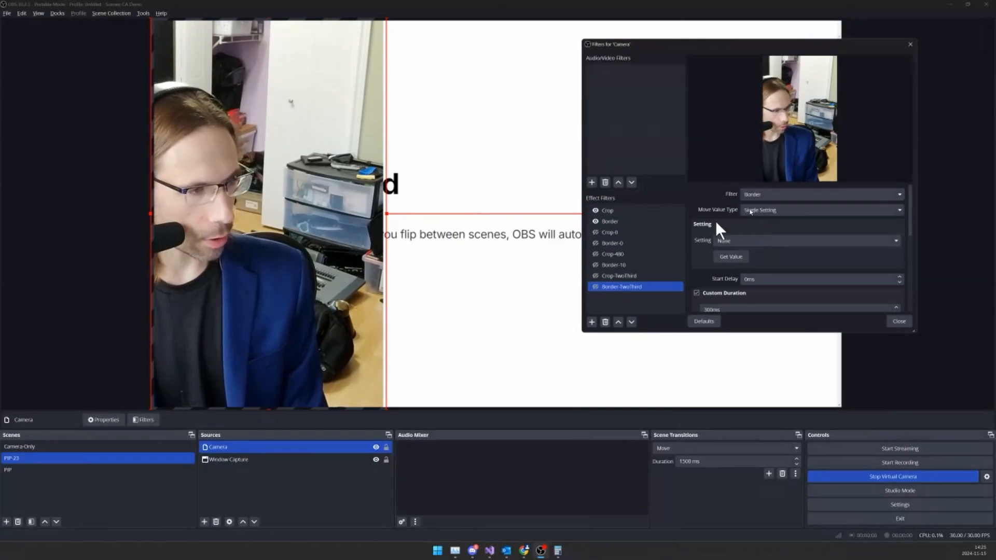
left_click(753, 210)
left_click(752, 229)
scroll(695, 215, "down", 1)
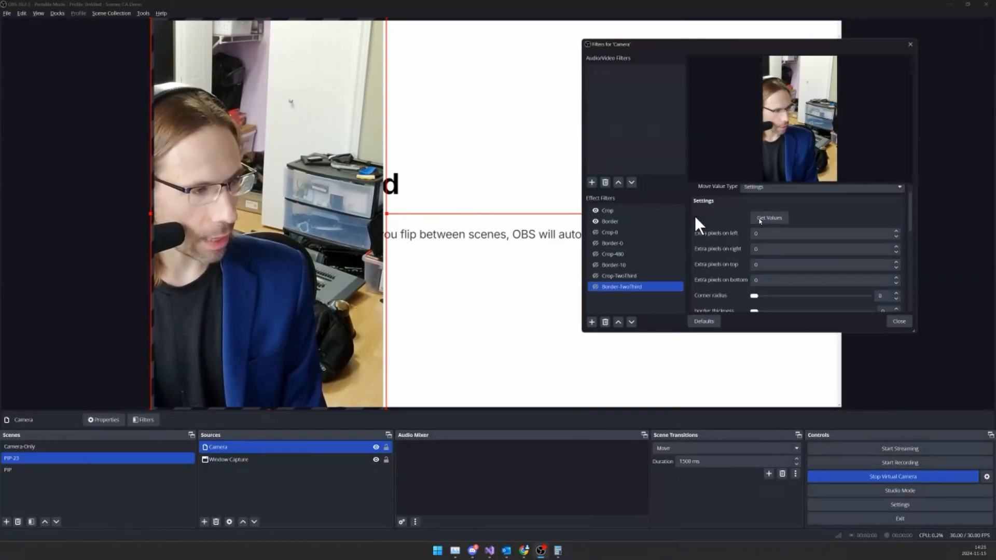
left_click(761, 218)
Step: Set Border-TwoThird's border thickness to 10 and its colour to blue #0000ff, and enable the filter to run the move
scroll(717, 225, "down", 3)
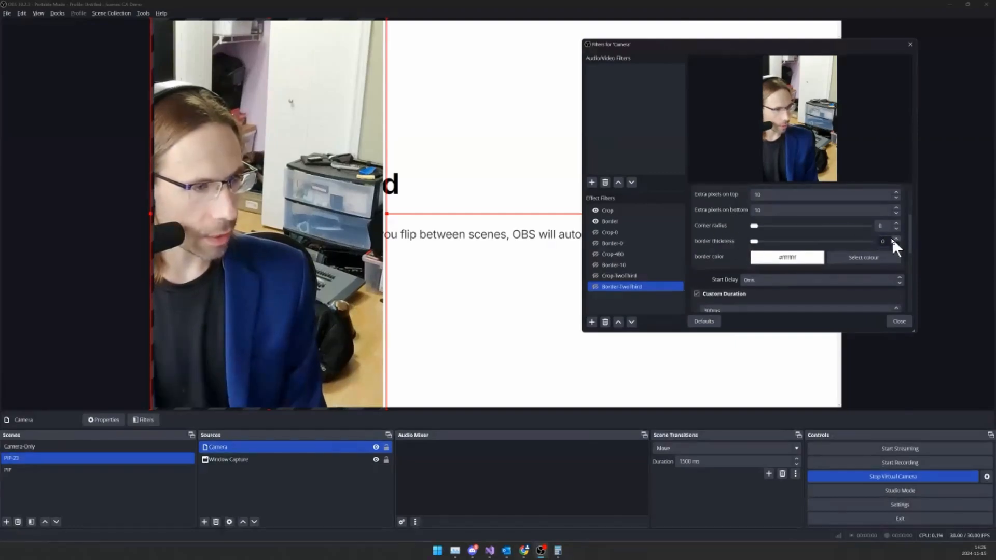
scroll(892, 238, "up", 10)
left_click(851, 260)
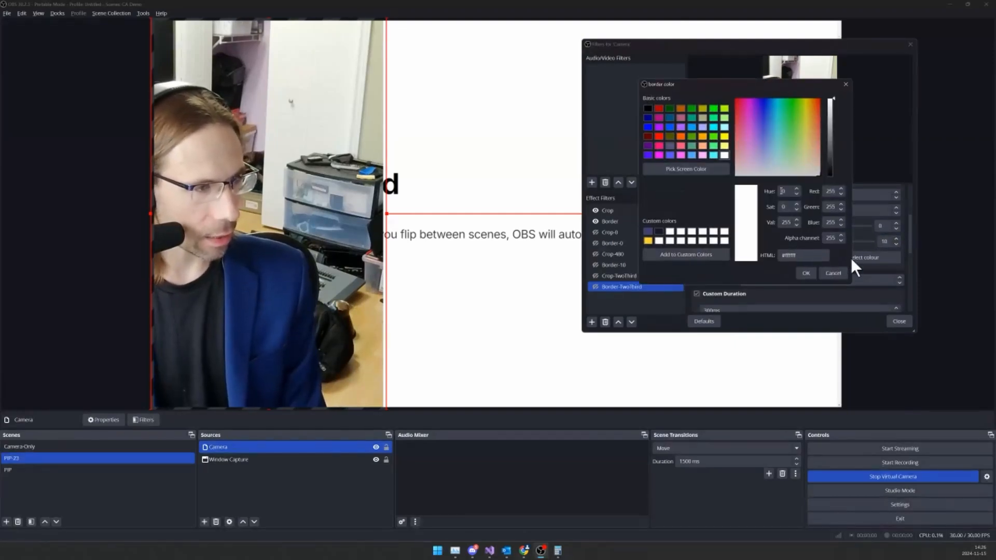
left_click(649, 125)
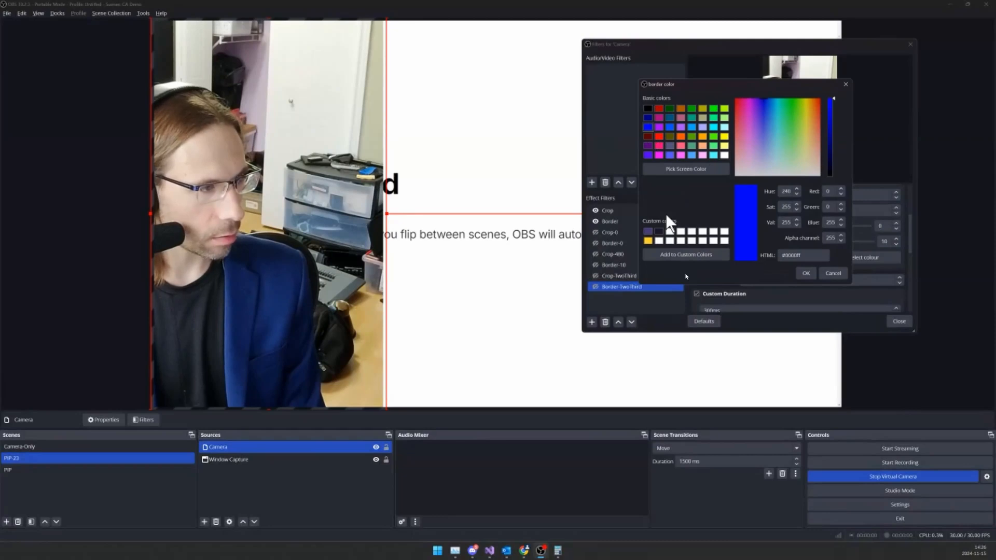
left_click(805, 273)
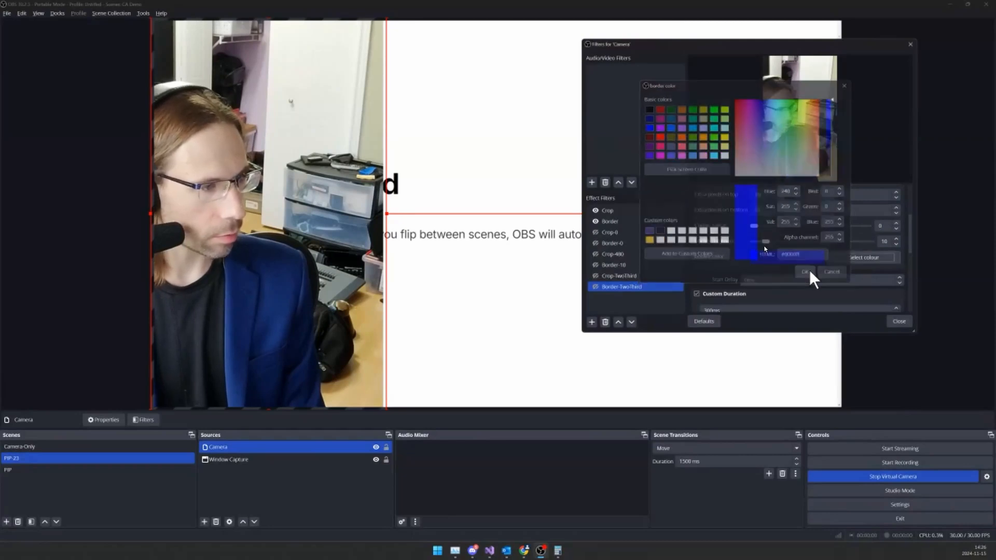
left_click(595, 286)
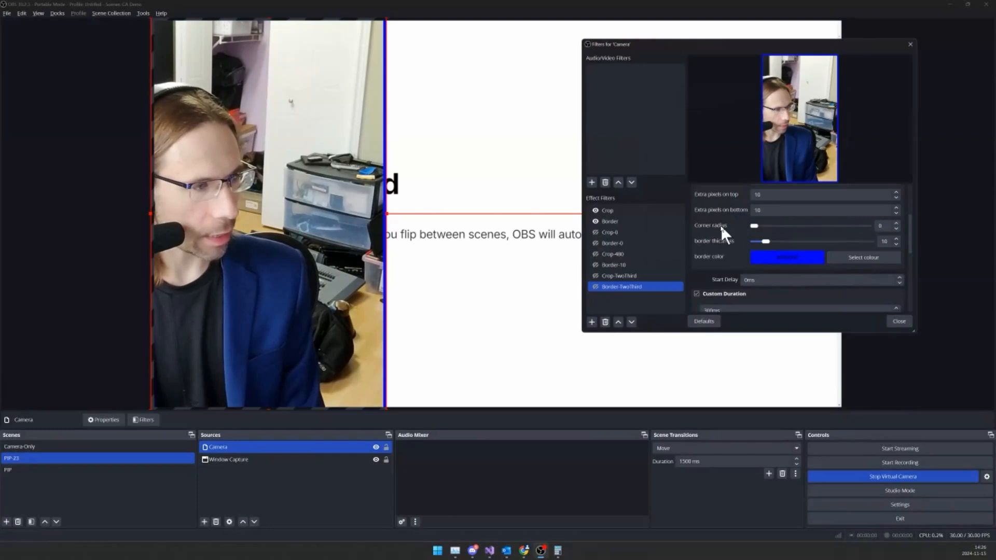
left_click(899, 323)
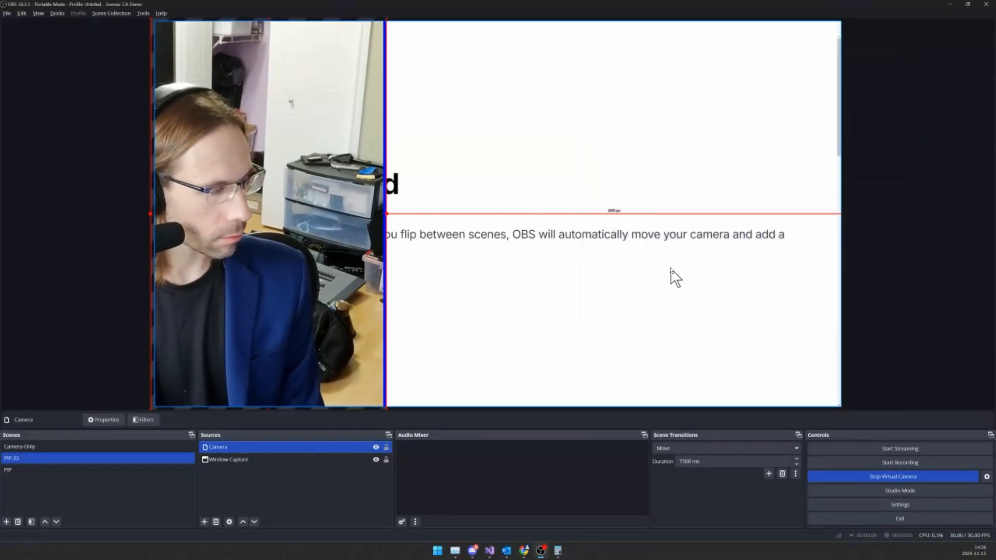
Step: Add a Move Source filter to the PIP-23 scene, targeting the Camera source with custom duration turned off
right_click(106, 462)
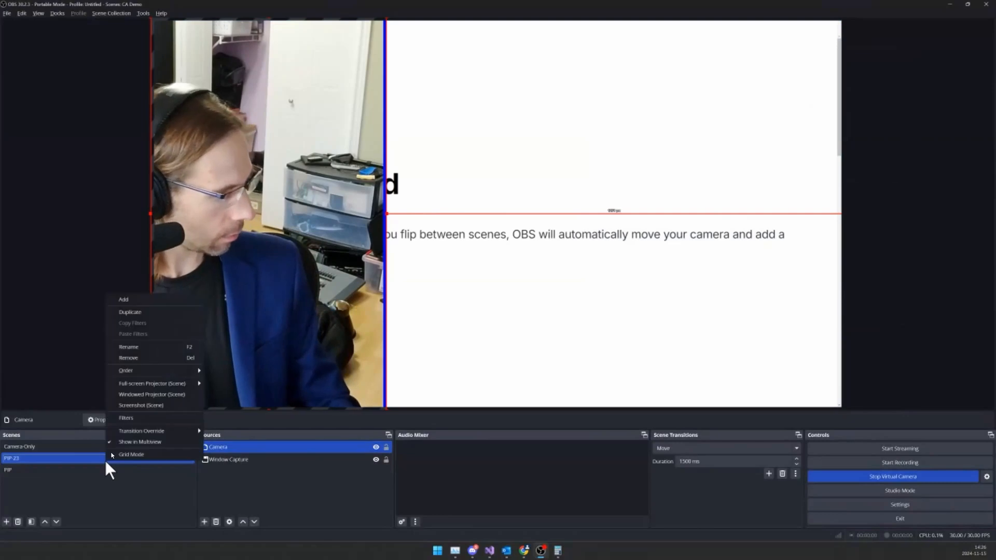
left_click(132, 415)
left_click(333, 404)
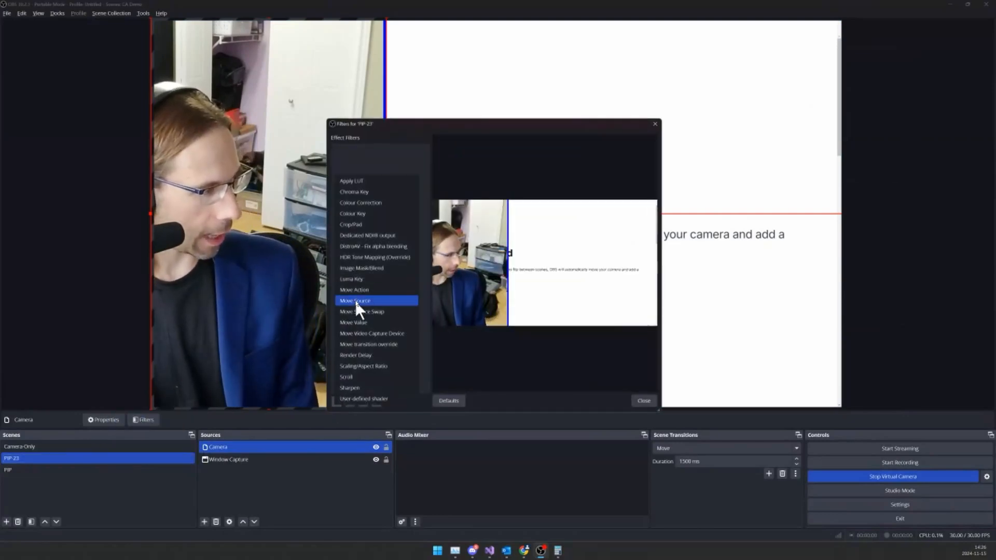
left_click(356, 301)
key("Return")
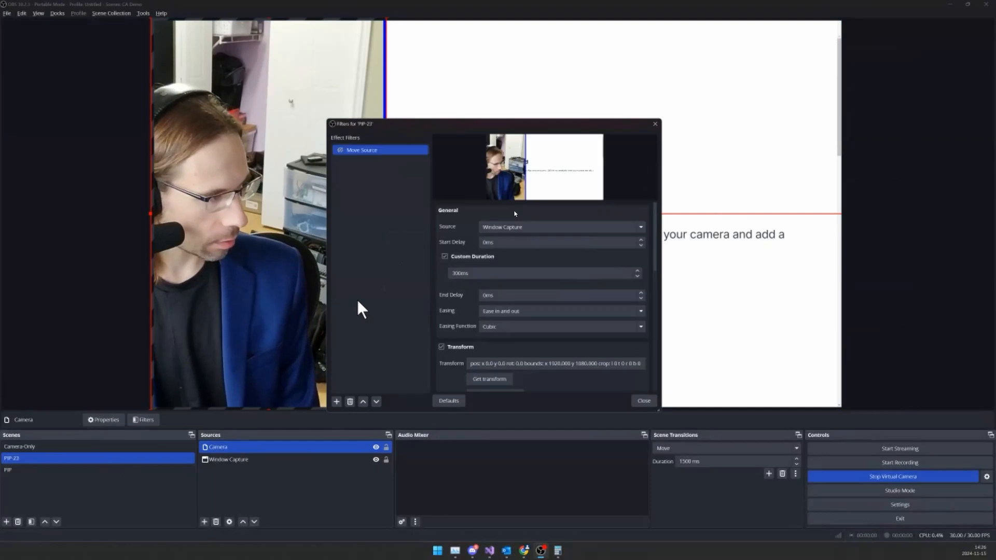
left_click(506, 228)
left_click(500, 245)
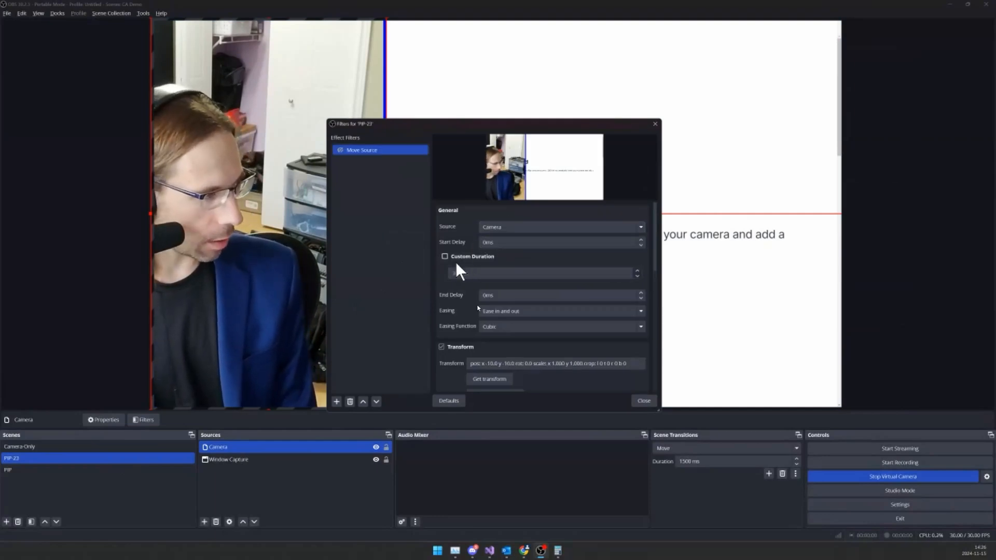
Step: Set the Move Source filter's start trigger to Activate and its simultaneous move to Crop-TwoThird
scroll(467, 313, "down", 3)
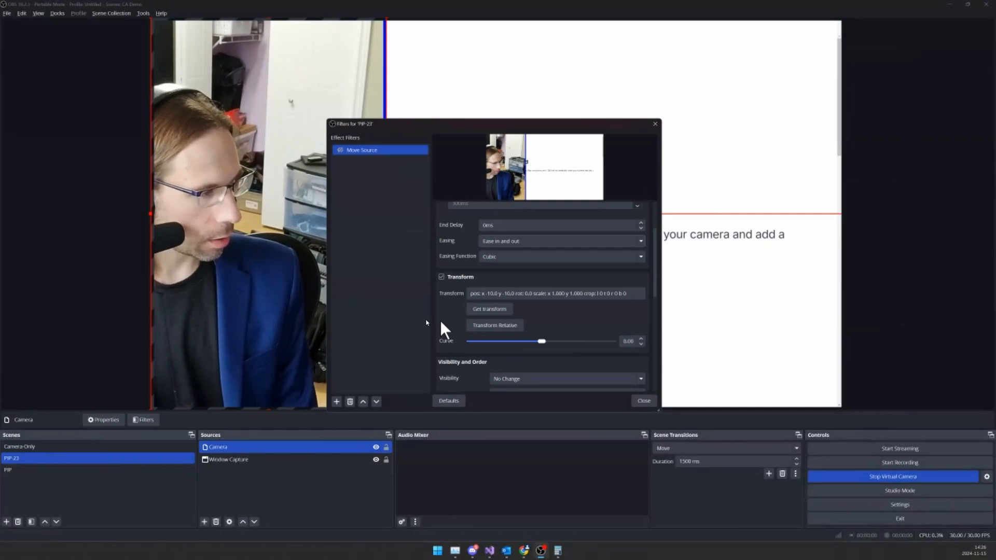
scroll(459, 313, "down", 9)
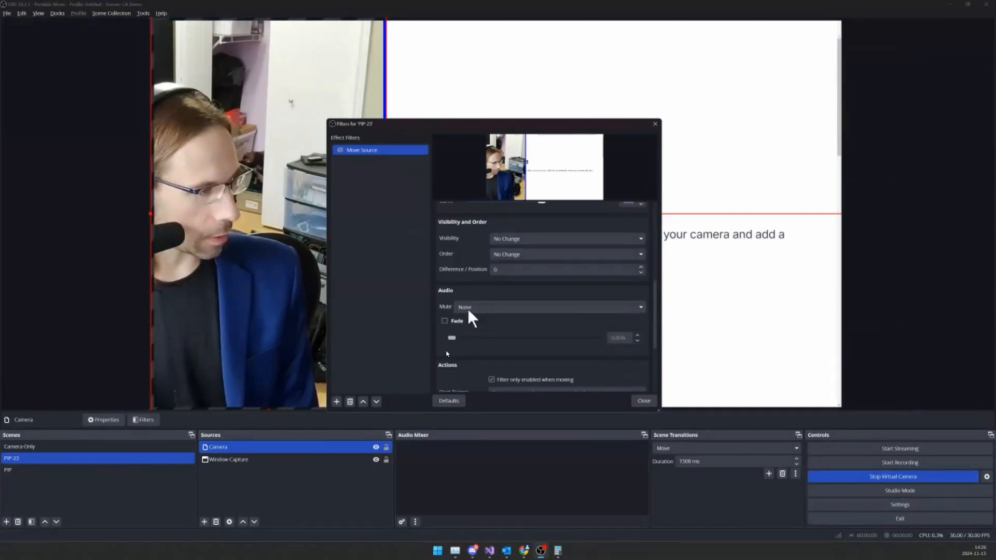
scroll(446, 356, "down", 1)
left_click(505, 283)
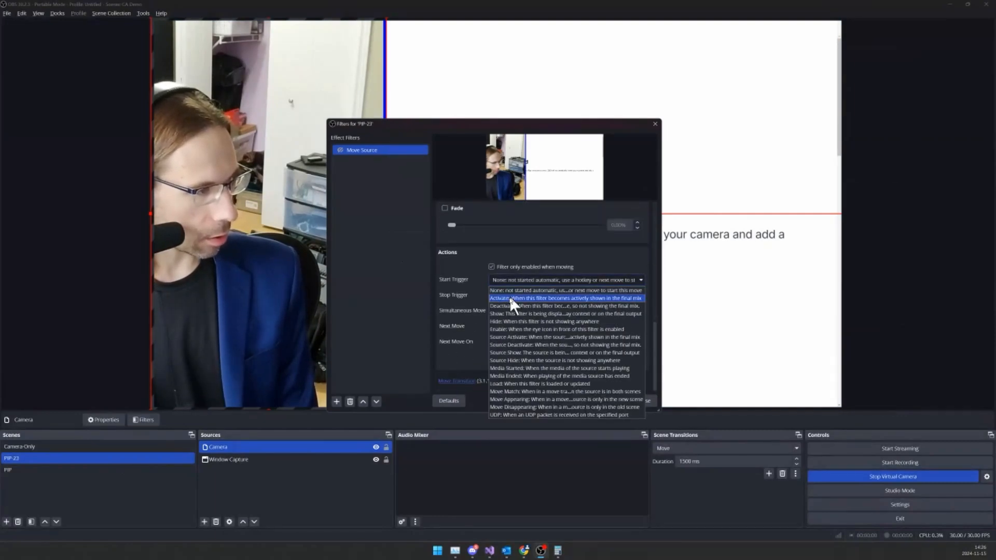
left_click(510, 298)
left_click(506, 310)
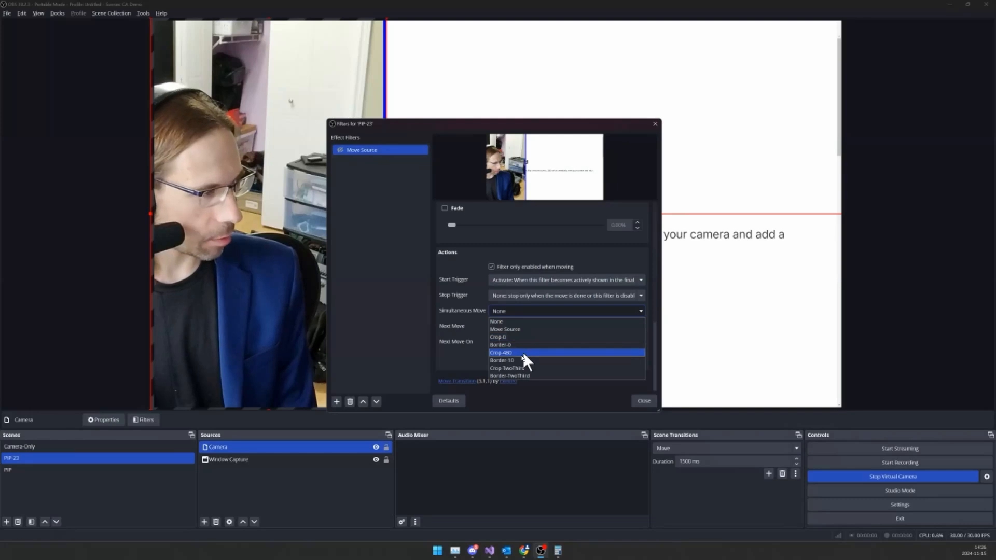
left_click(535, 369)
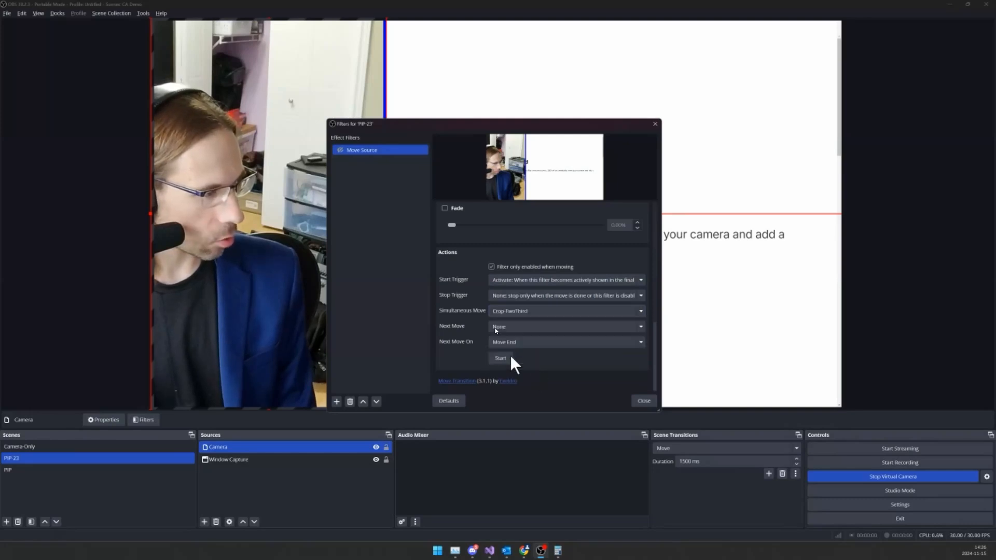
left_click(643, 401)
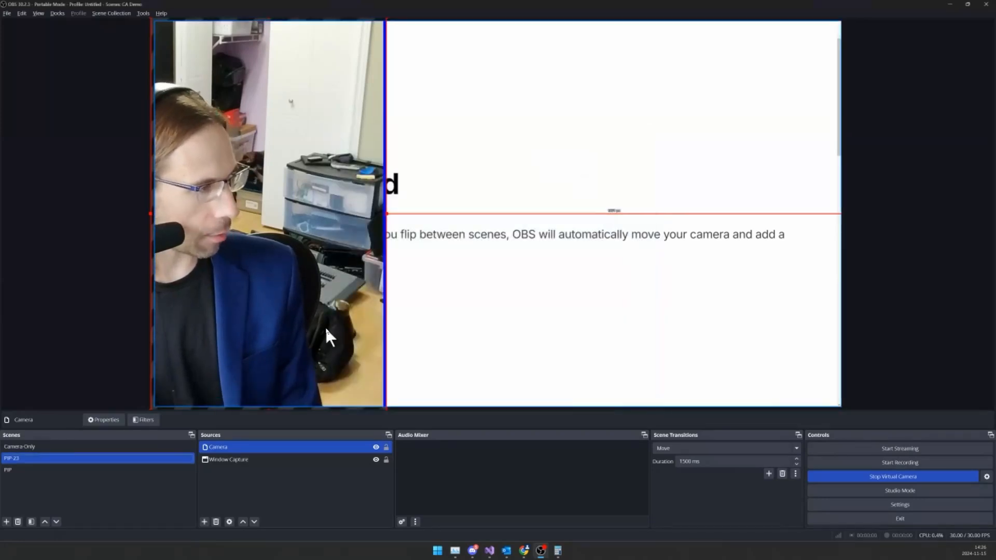
Step: Test the transitions by switching from Camera-Only to PIP-23, to PIP and back to PIP-23
left_click(140, 447)
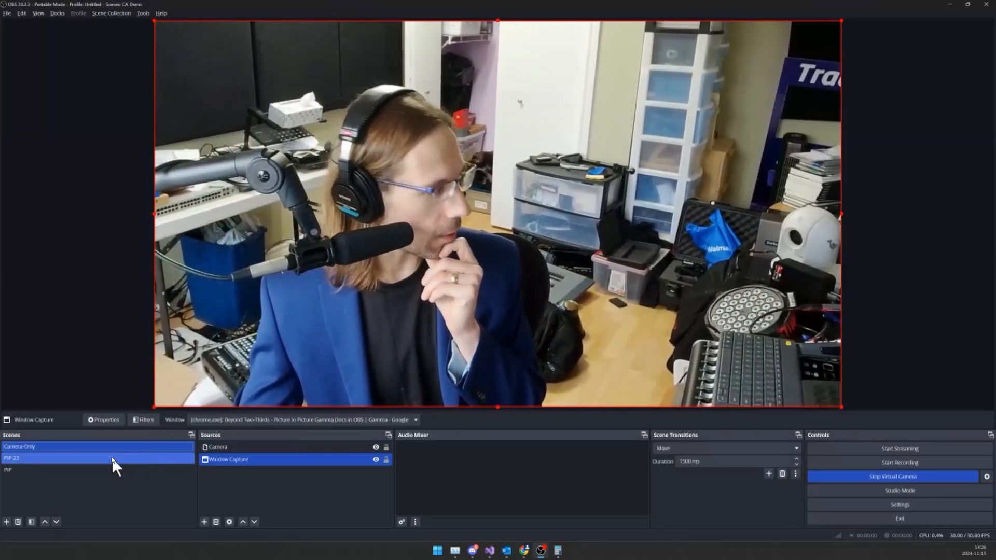
left_click(110, 459)
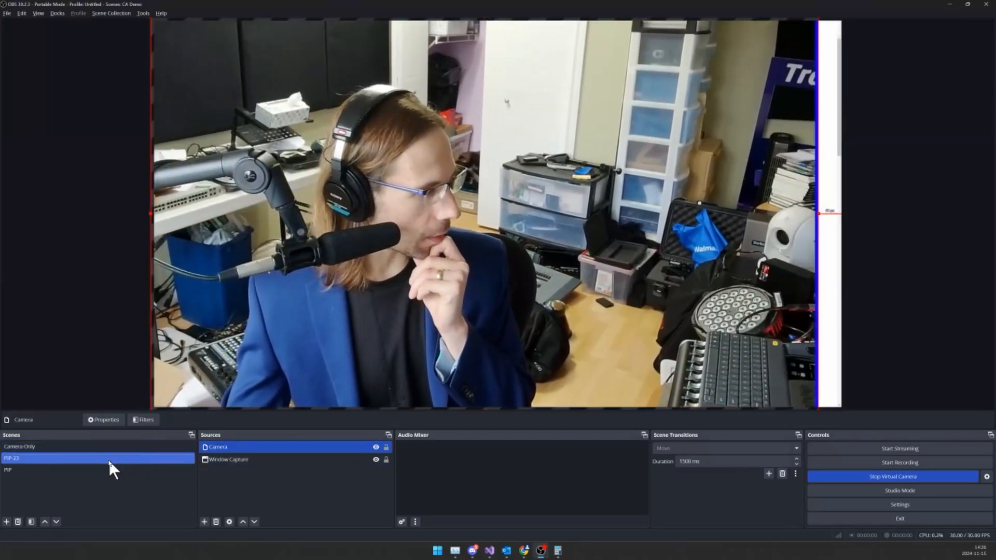
left_click(101, 470)
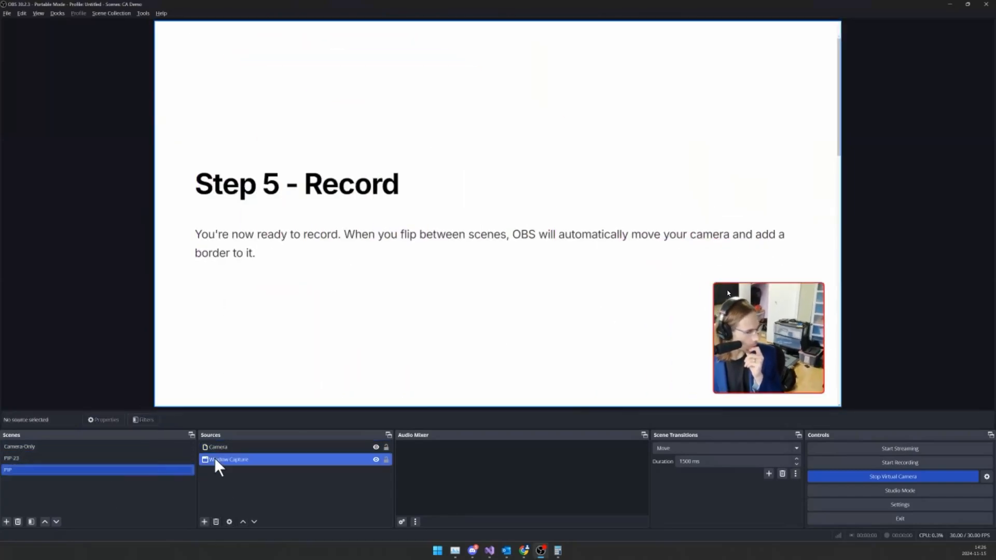
left_click(72, 458)
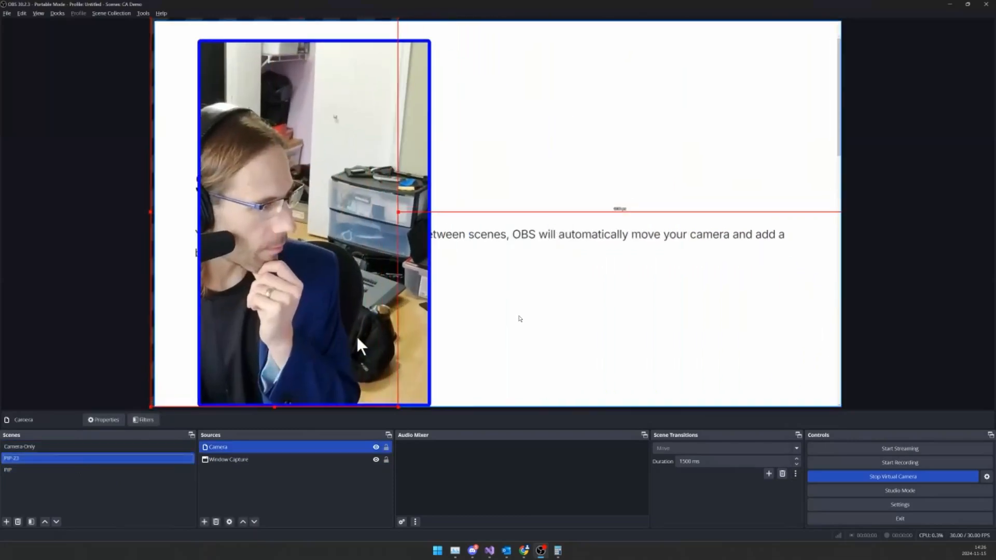
Step: Resize the Window Capture source in PIP-23 so it fills the canvas area beside the camera's blue border
left_click(526, 335)
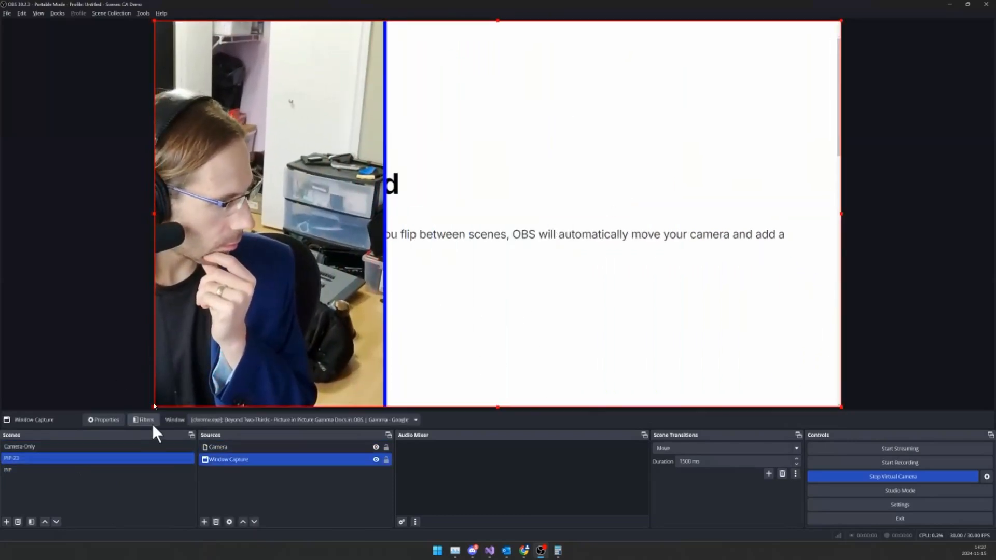
left_click_drag(154, 406, 388, 410)
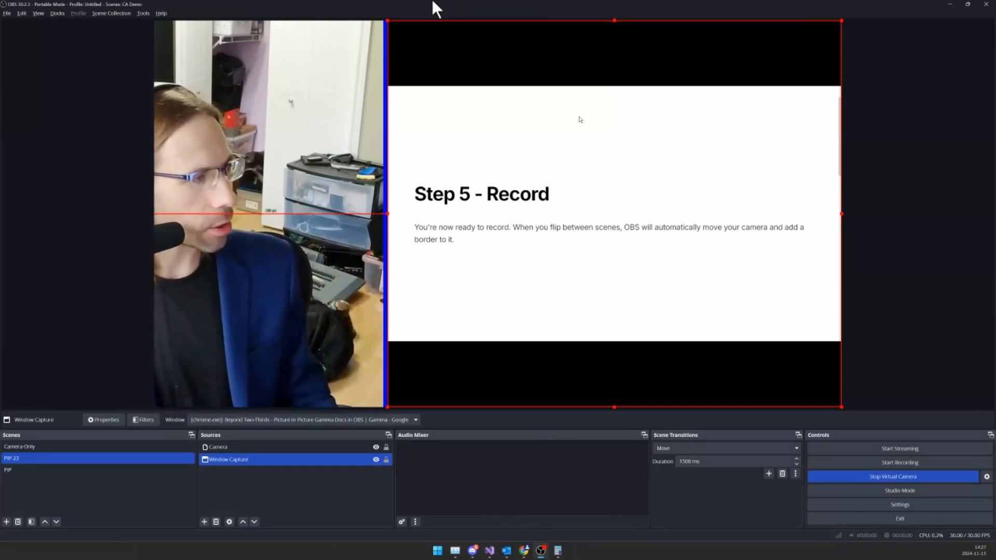
Step: Switch to the Gamma presentation in Chrome, exit full screen and shrink the window to about two-thirds of the screen width
left_click(528, 554)
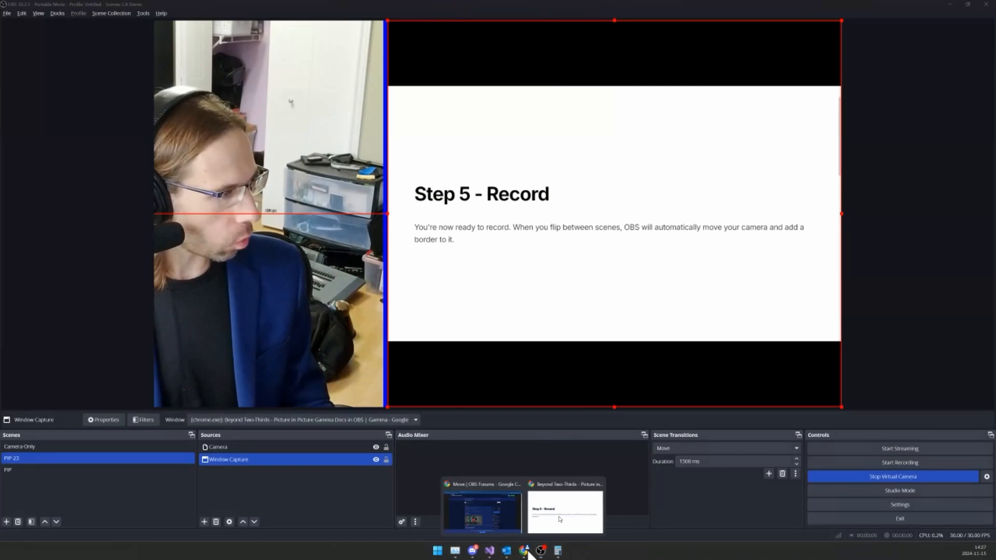
left_click(565, 519)
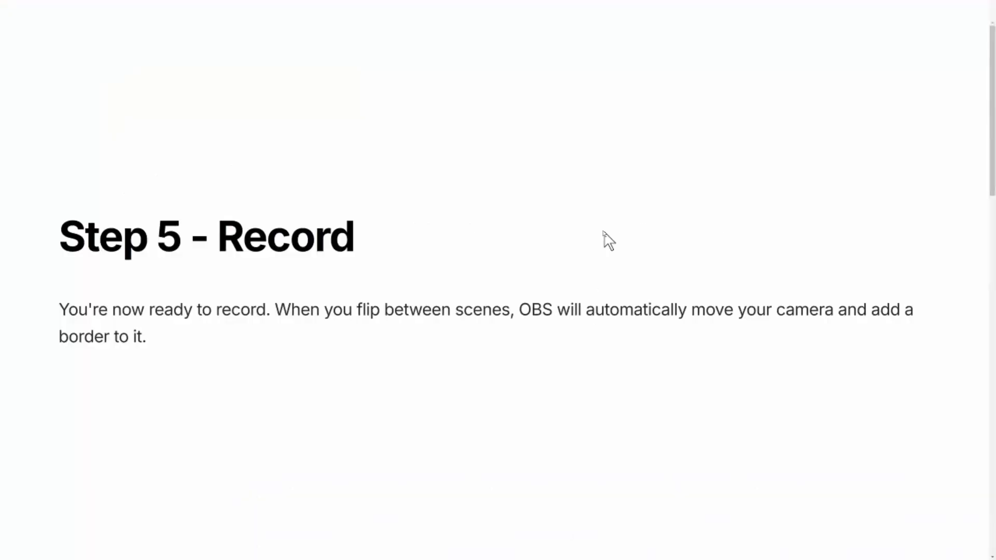
key("Escape")
left_click_drag(687, 7, 467, 19)
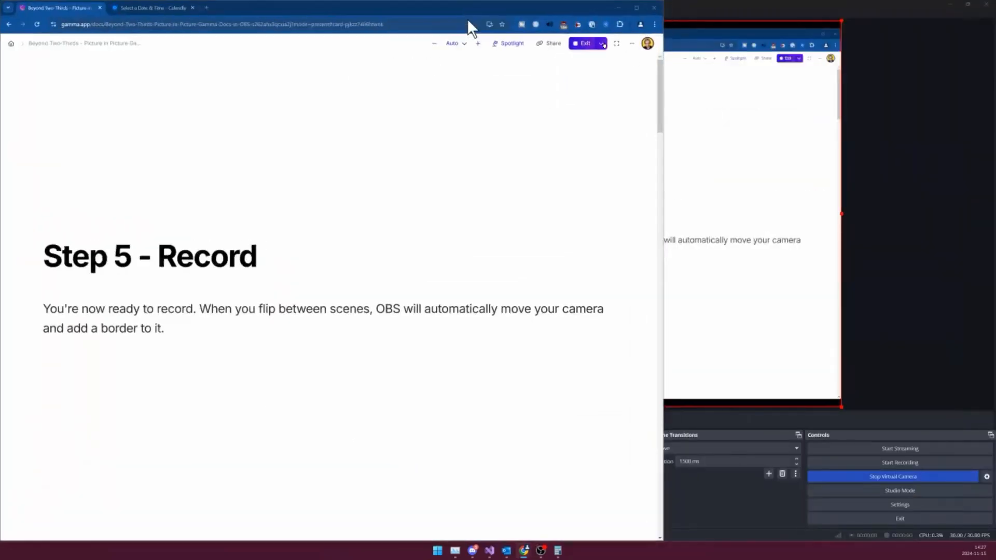
left_click(681, 83)
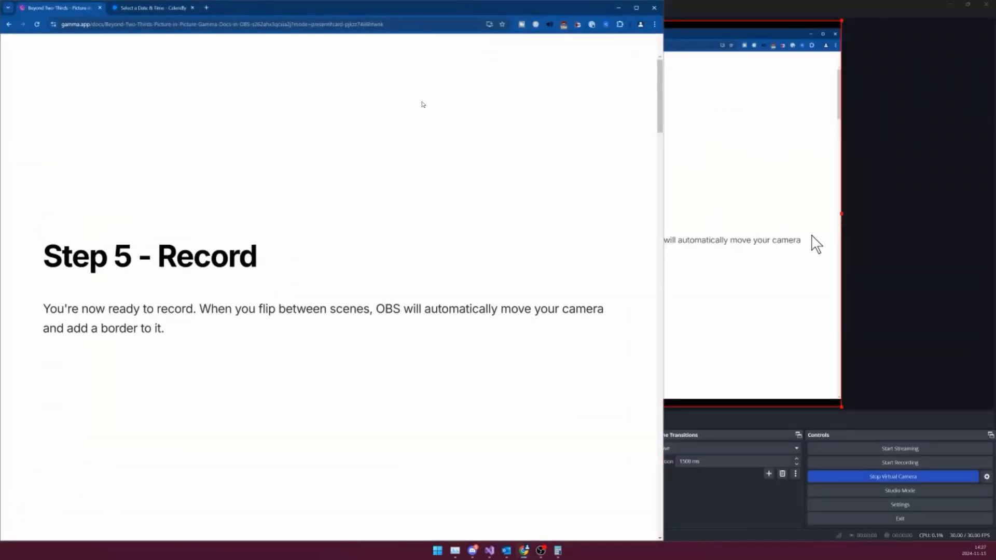
Step: Return to OBS and move the Window Capture source up until the browser's tab and address bars fall outside the canvas
left_click(912, 216)
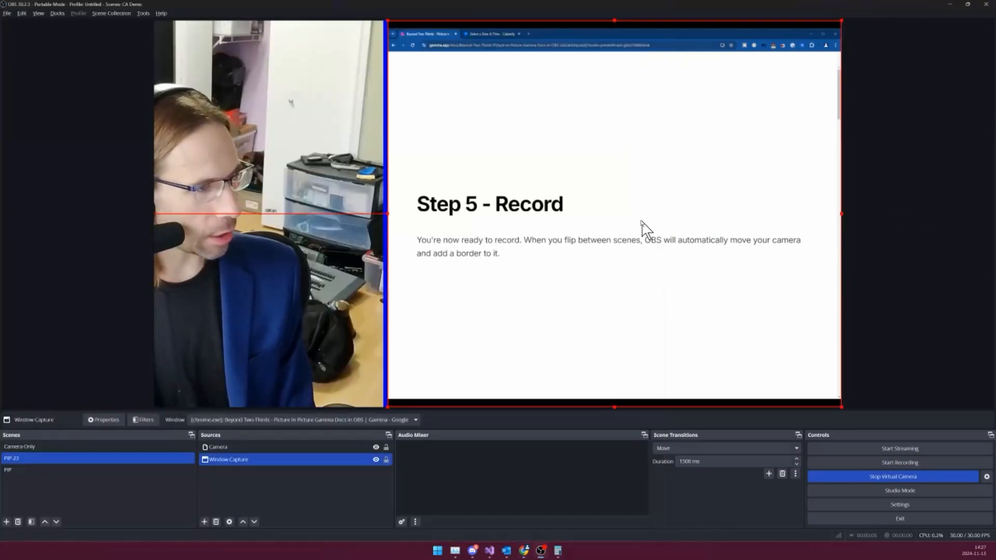
left_click_drag(643, 220, 643, 187)
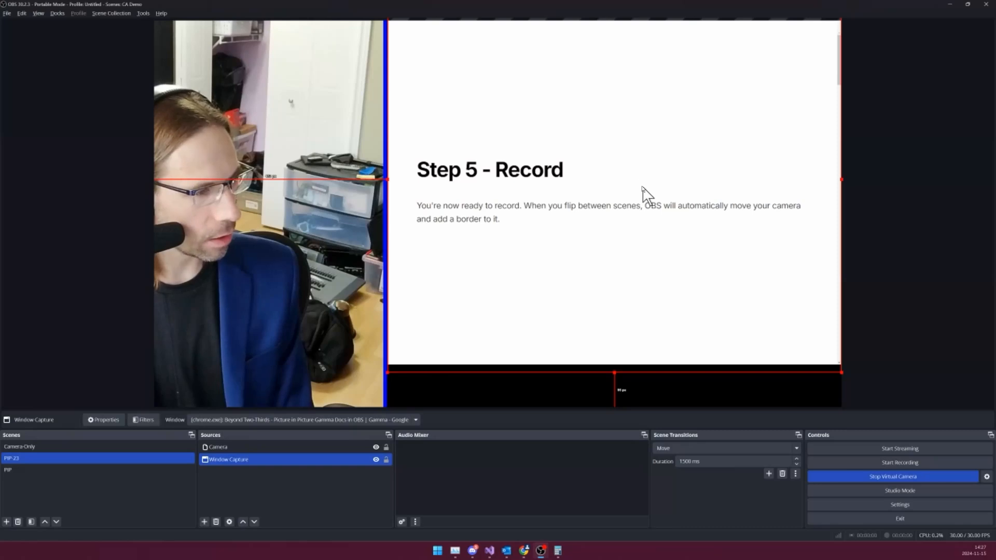
key("alt+Tab")
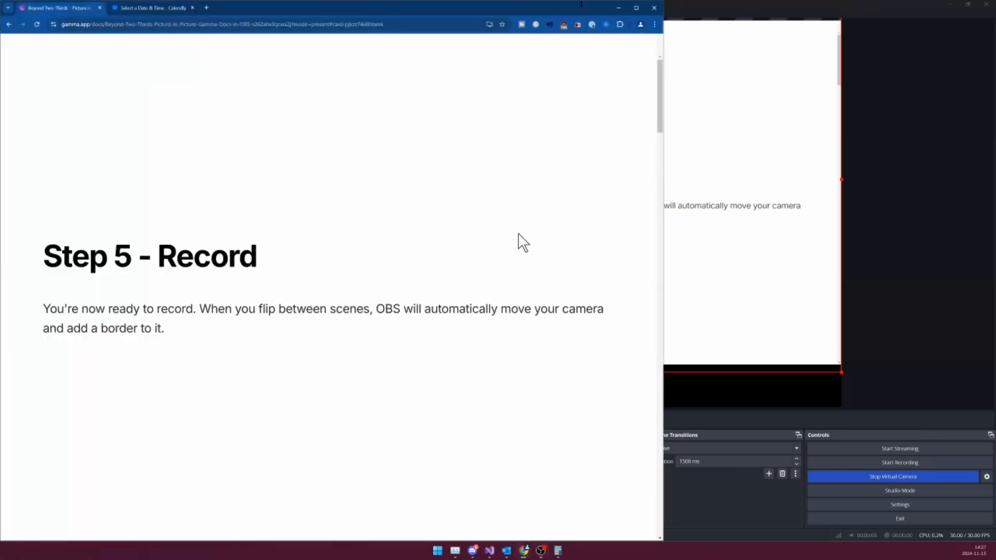
left_click(912, 167)
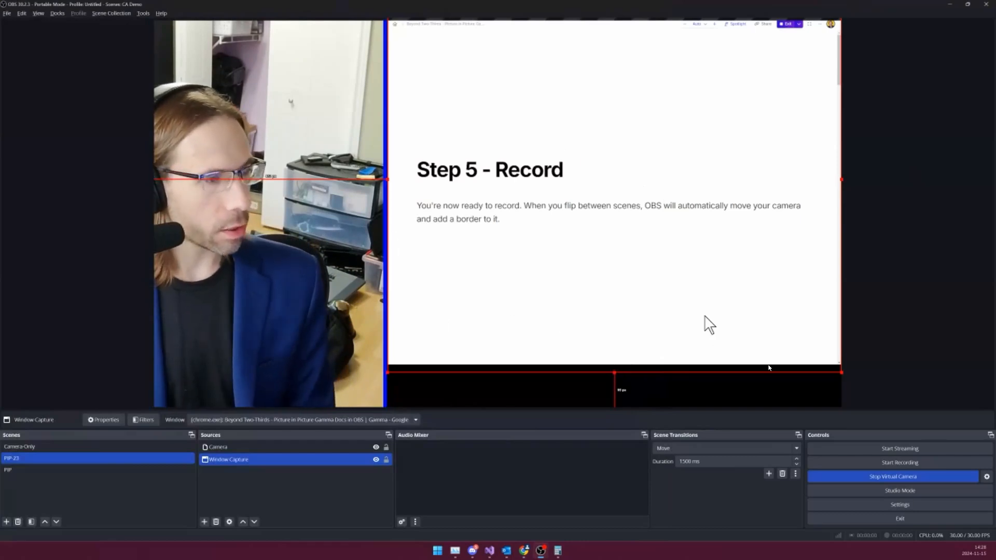
Step: Switch to Chrome and move the presentation window clear of the OBS window
key("alt+Tab")
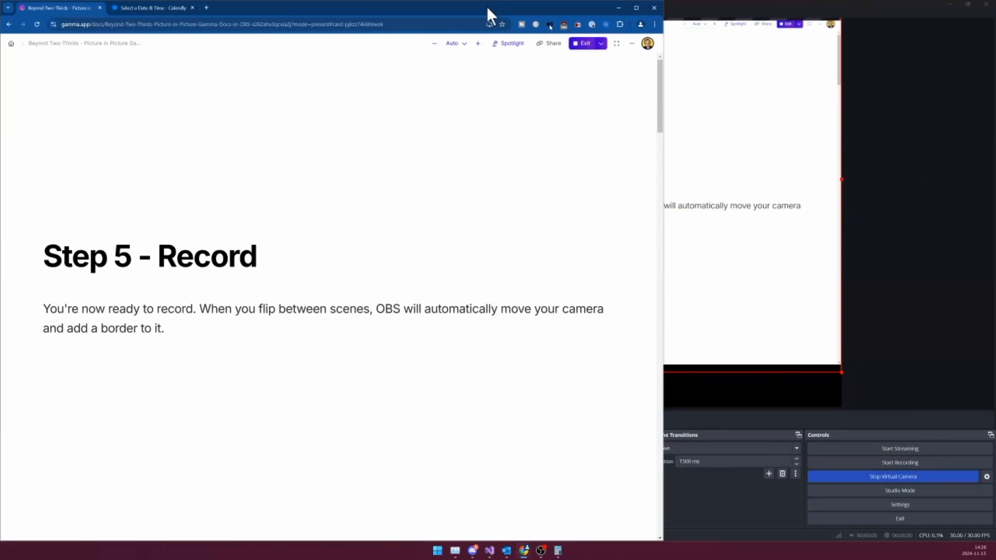
left_click_drag(487, 6, 995, 94)
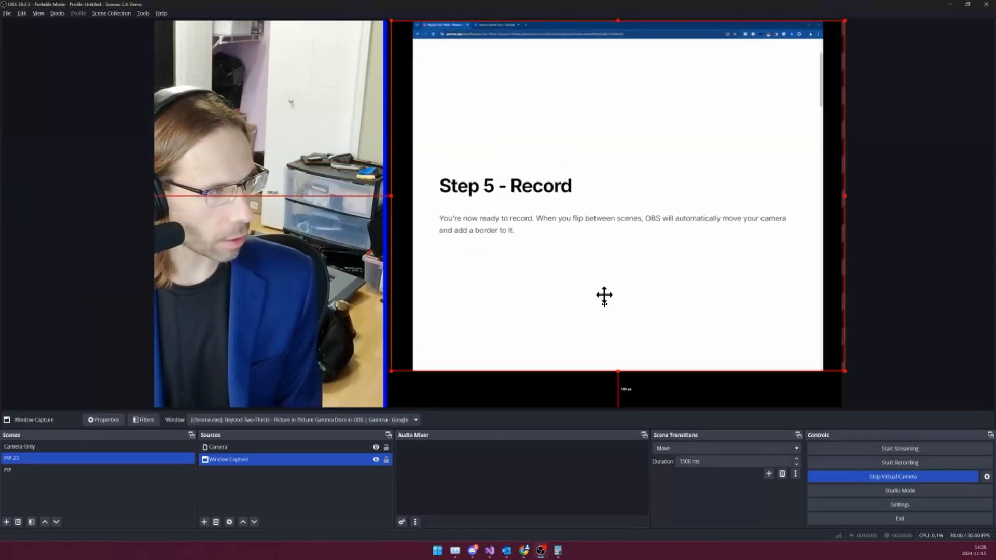
Step: Align the Window Capture source with the camera's blue border and stretch it down to the canvas bottom, about 1268 × 1080 px
left_click_drag(604, 296, 601, 293)
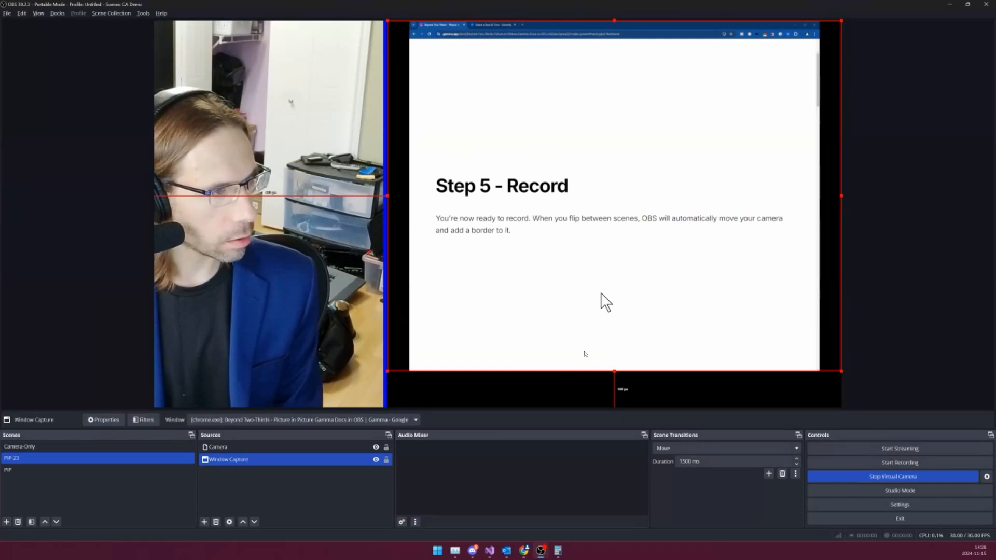
left_click_drag(613, 371, 615, 409)
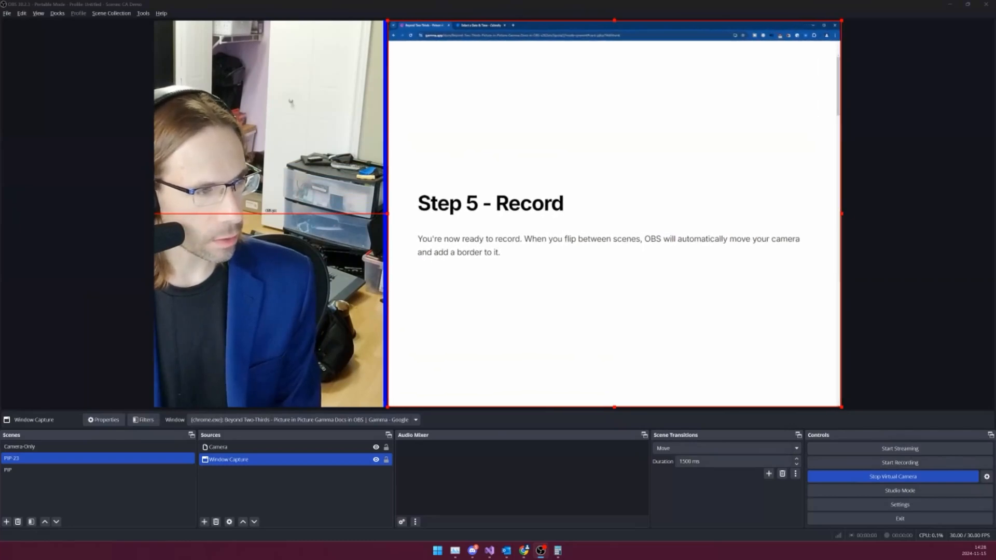
right_click(475, 220)
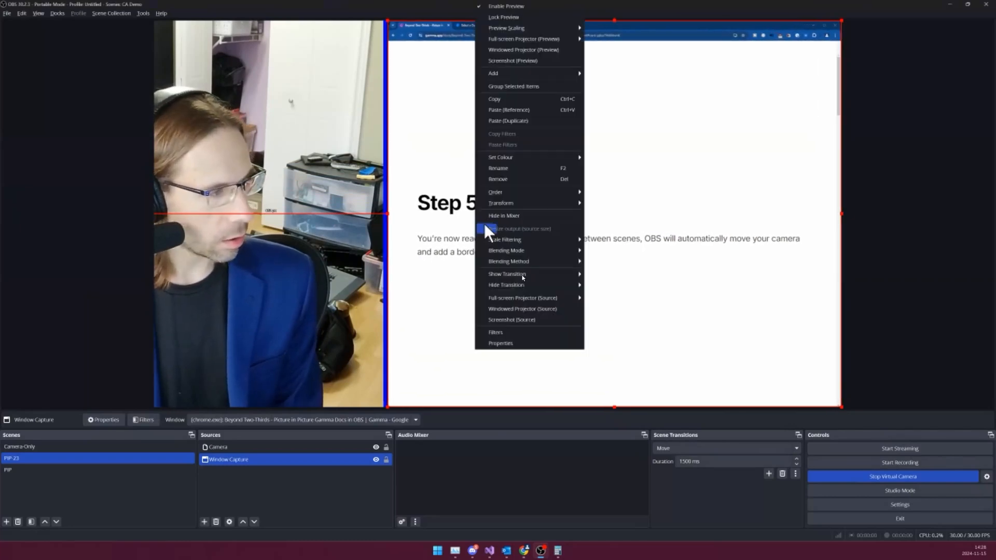
left_click(306, 458)
double_click(307, 458)
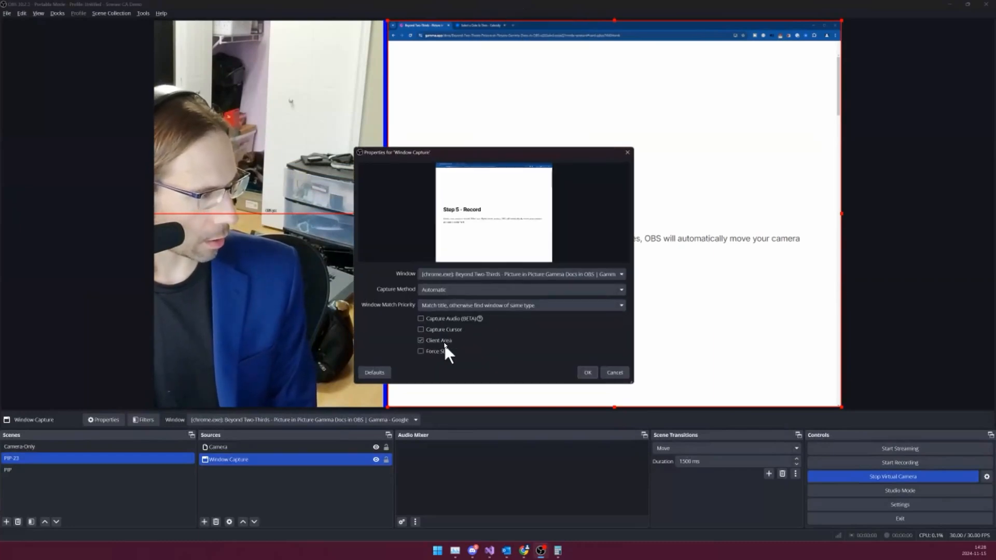
left_click(444, 343)
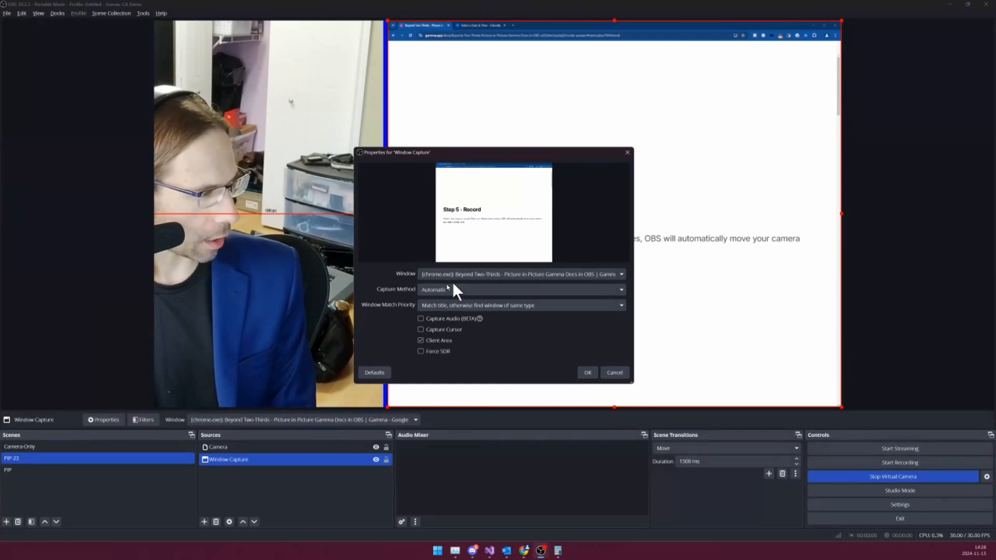
left_click(606, 374)
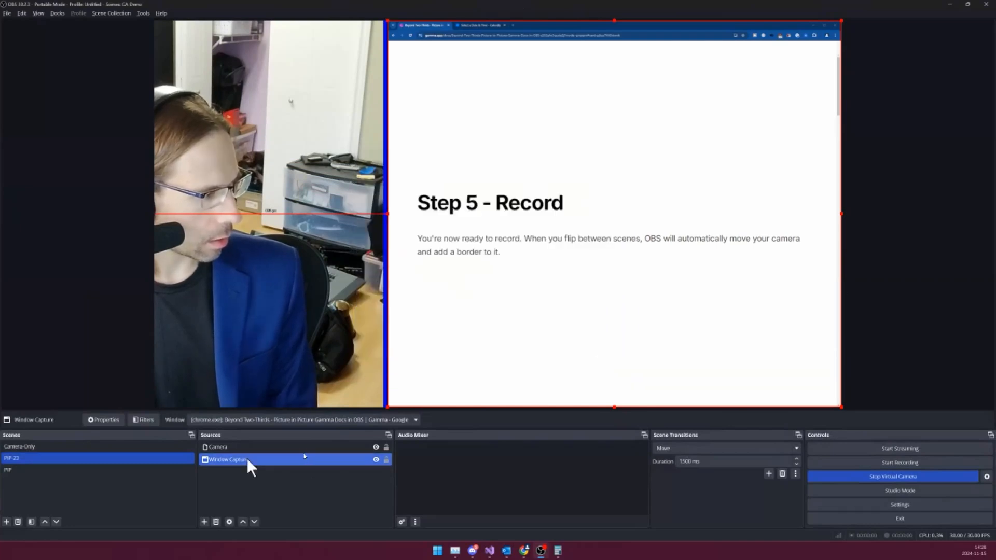
Step: Edit the Window Capture source's transform and set its bounding box type to Scale to outer bounds
right_click(493, 315)
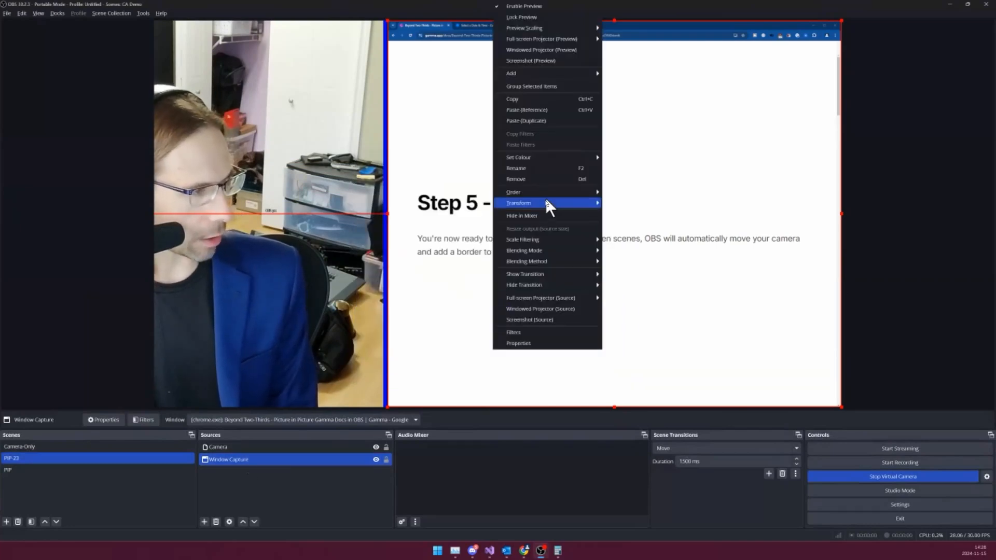
mouse_move(546, 203)
left_click(629, 204)
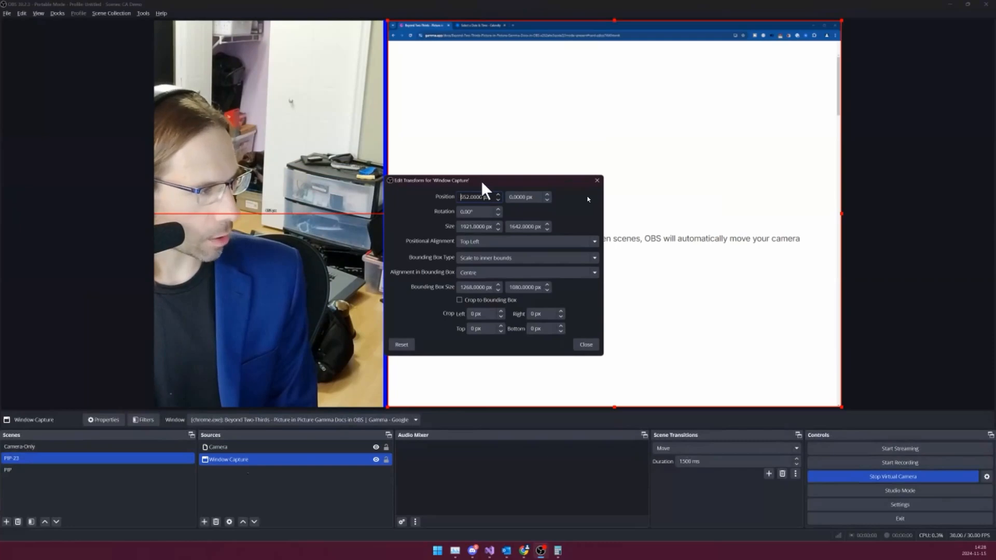
left_click_drag(481, 181, 785, 225)
left_click(803, 300)
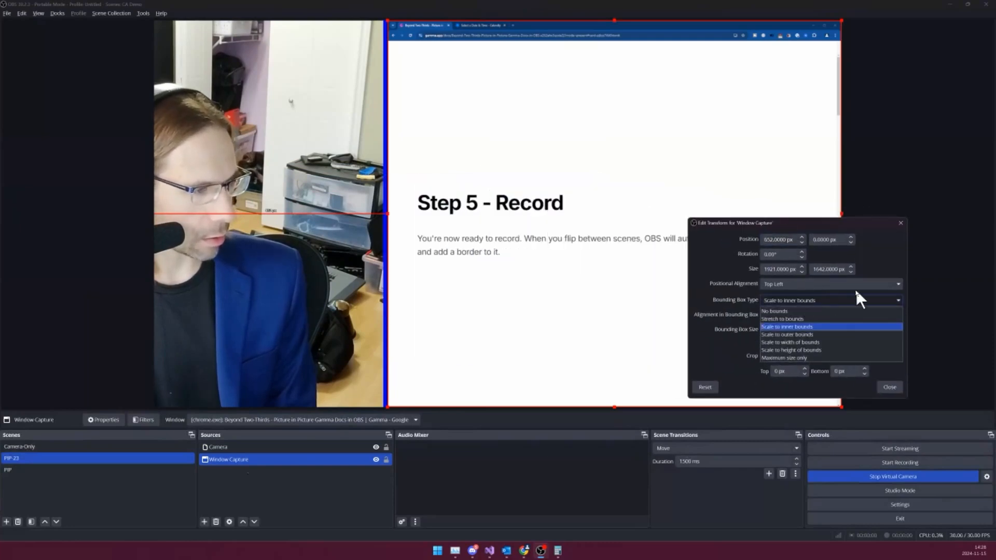
left_click(832, 334)
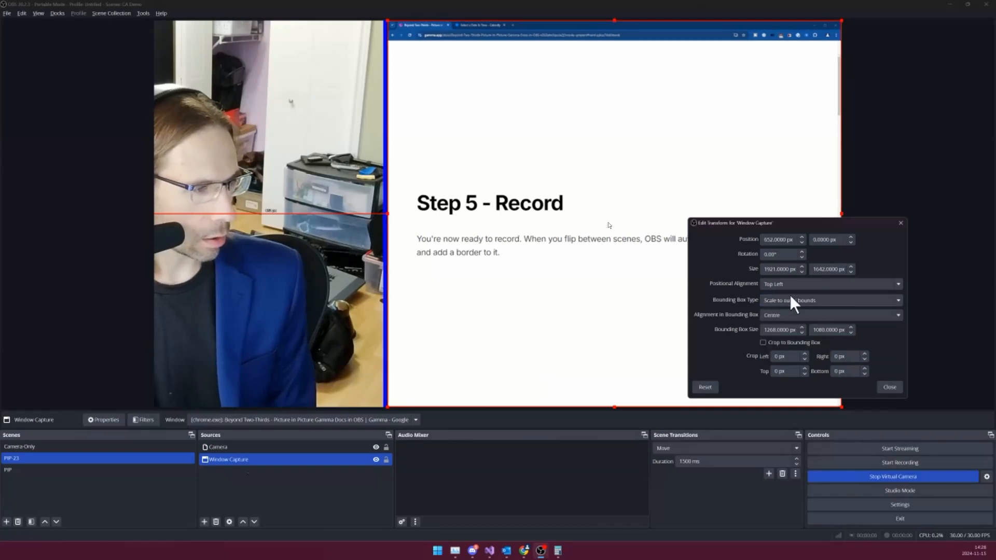
left_click_drag(739, 224, 188, 188)
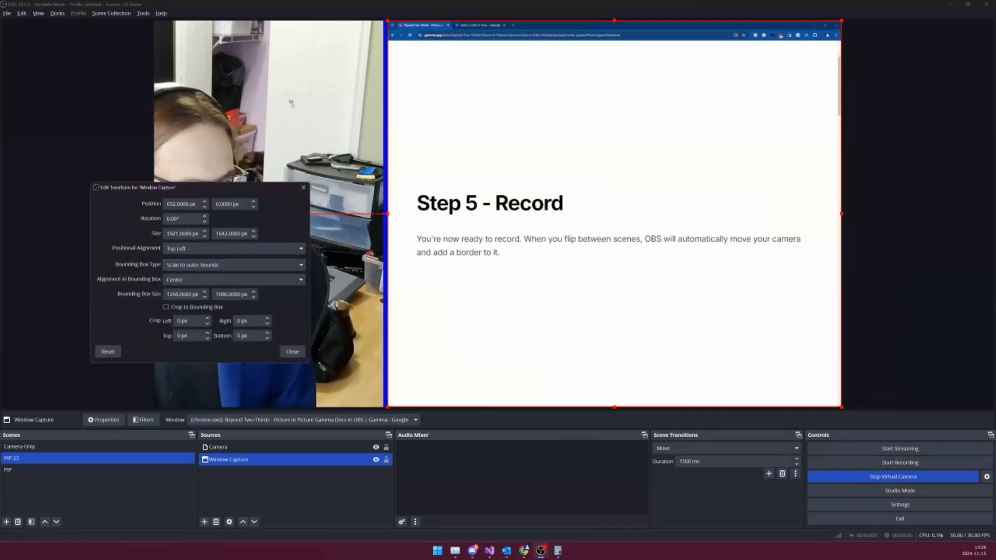
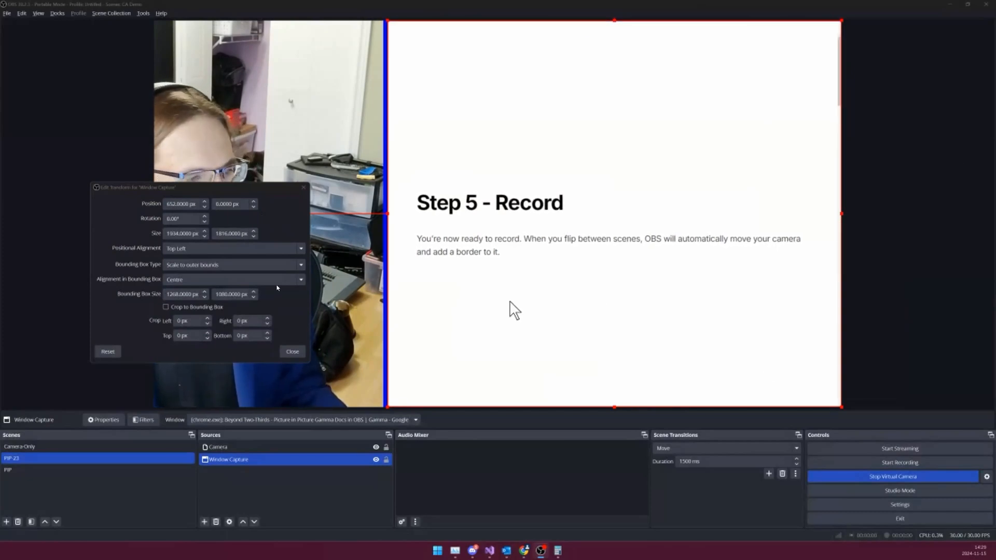
Step: Try the No bounds bounding box type on Window Capture, then restore Scale to outer bounds
left_click(203, 264)
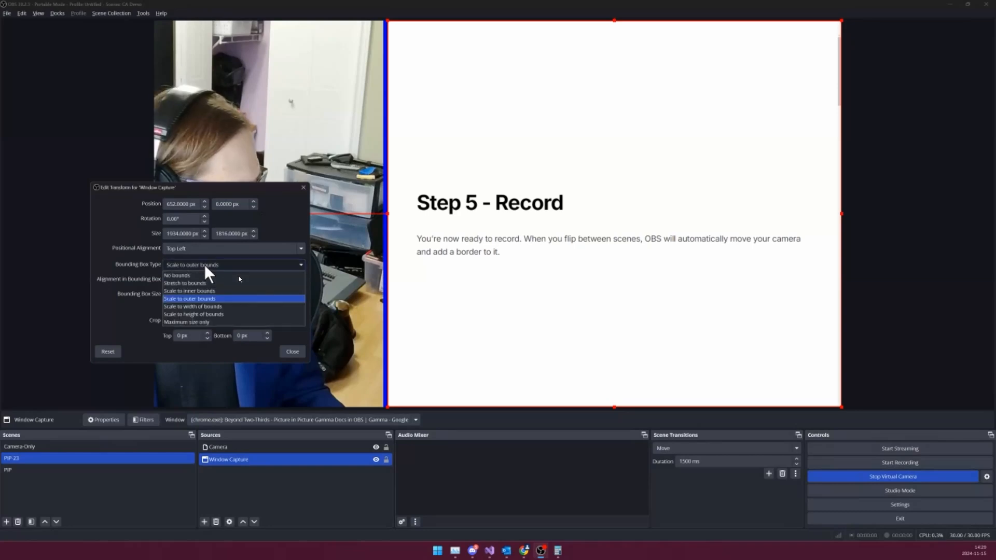
left_click(235, 274)
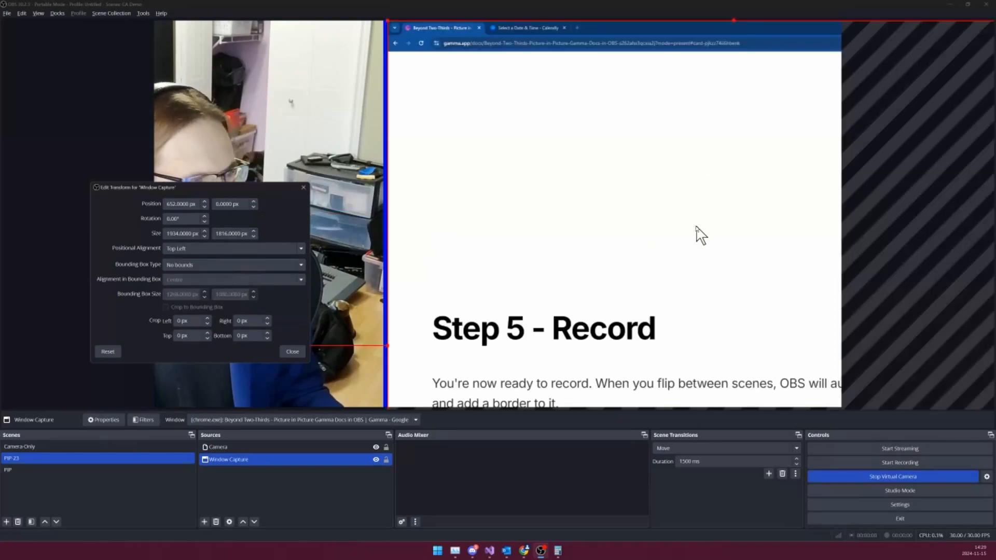
left_click(182, 267)
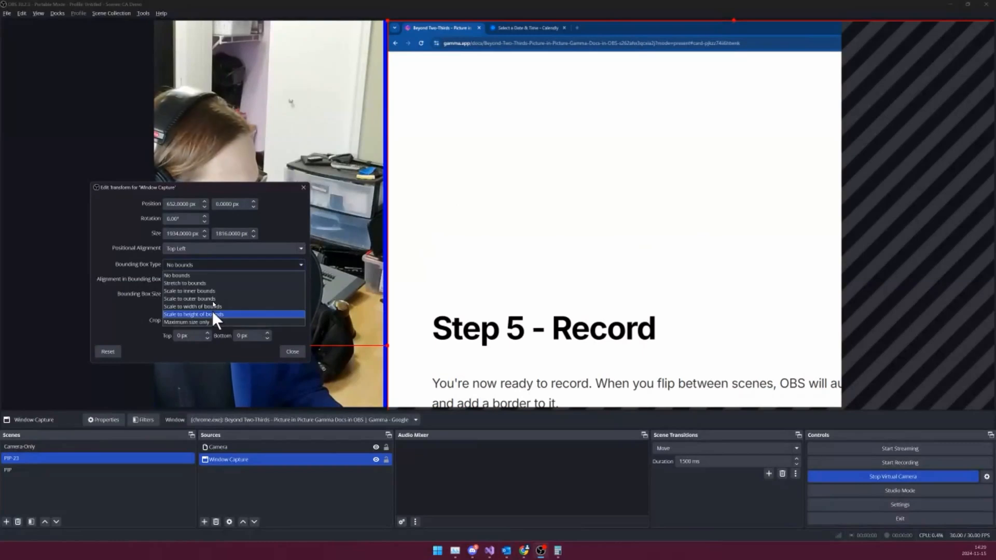
left_click(214, 299)
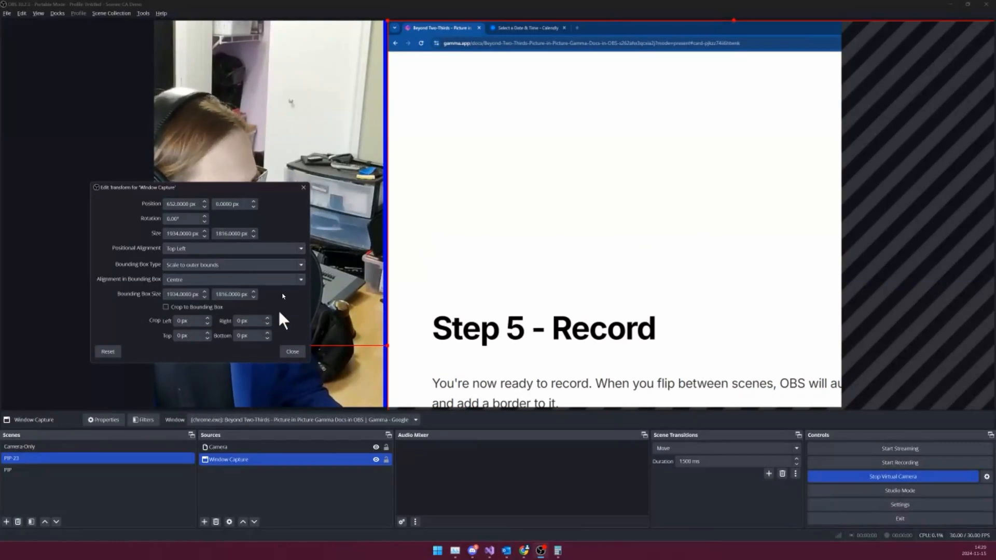
Step: Shrink the Window Capture bounding box to about 973 × 1297 px and move it up until the browser bars leave the canvas
left_click_drag(508, 219, 250, 256)
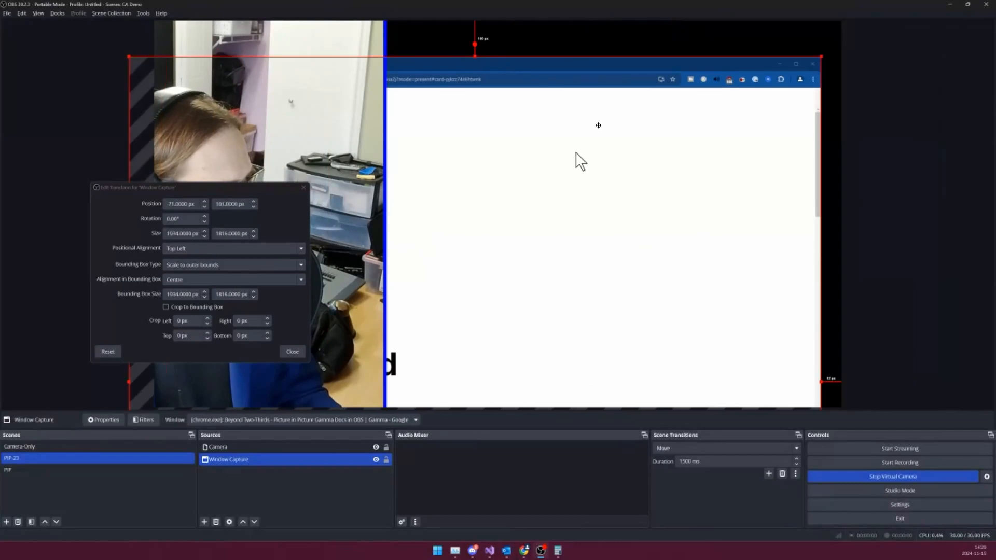
left_click_drag(576, 153, 601, 80)
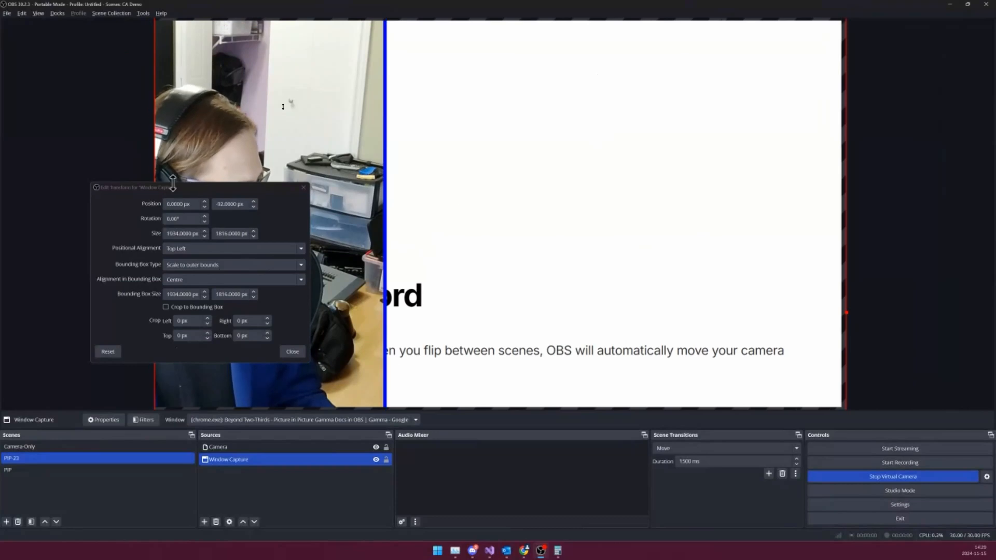
left_click_drag(166, 184, 396, 118)
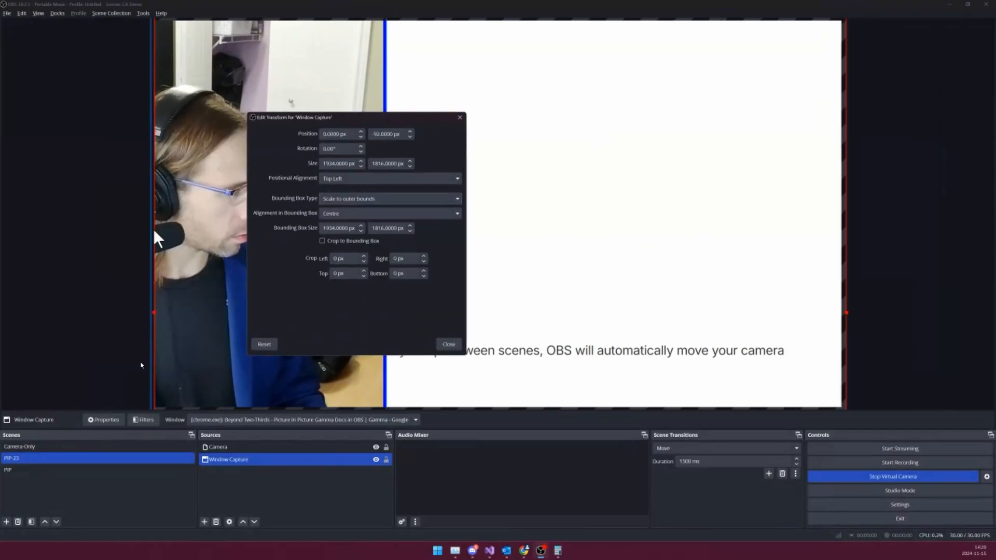
left_click_drag(433, 67, 505, 148)
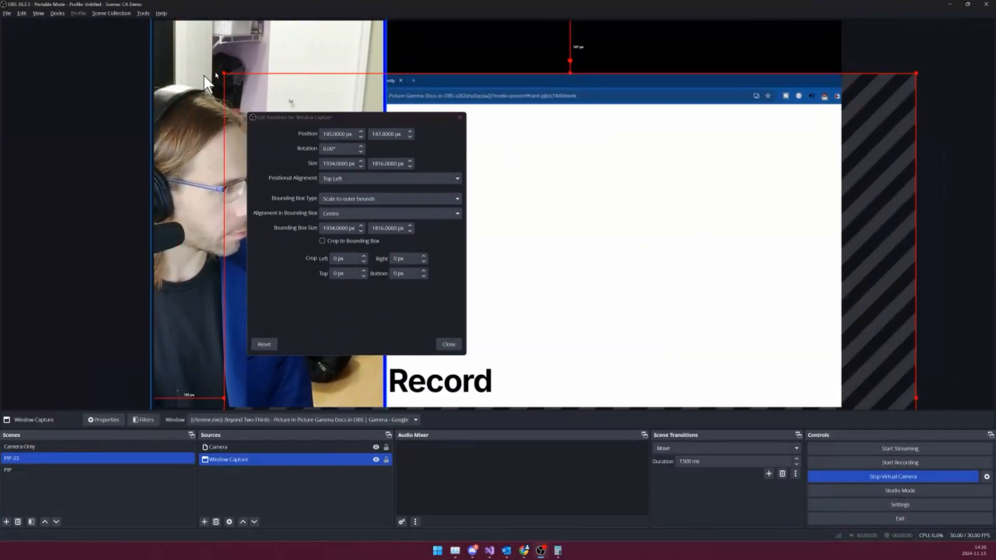
left_click_drag(224, 71, 568, 259)
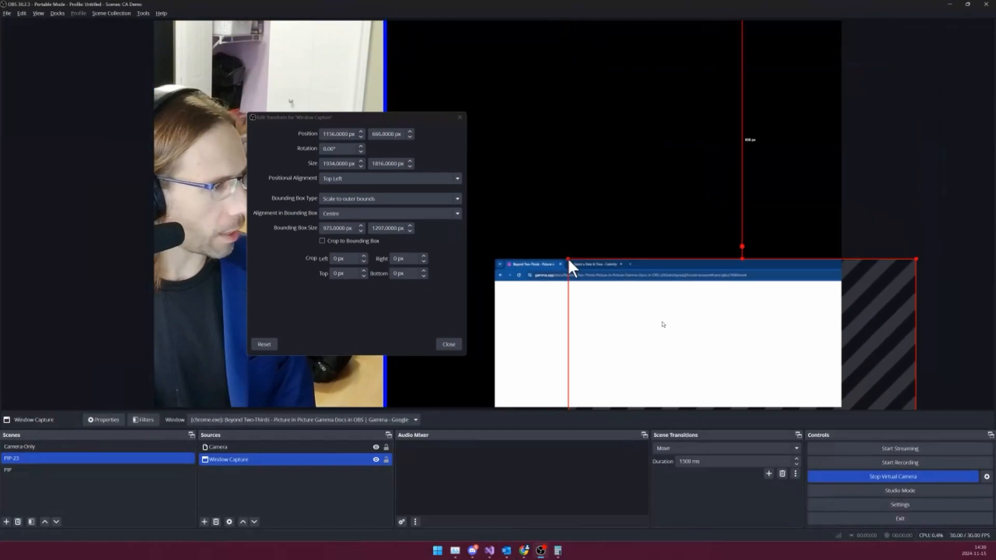
left_click_drag(657, 317, 602, 83)
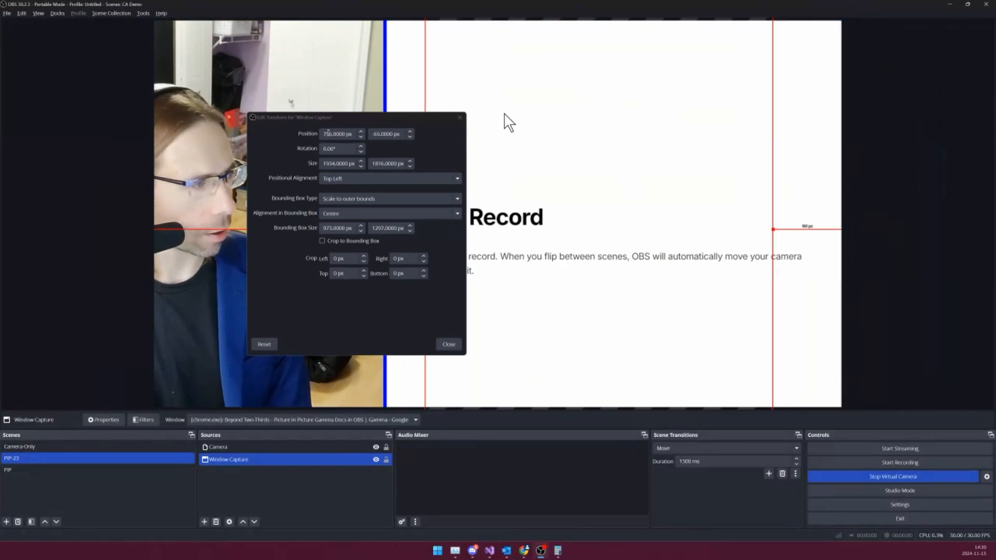
Step: Reposition and resize the Window Capture bounding box to about 1292 × 858 px so the slide fills the area beside the blue border
left_click_drag(332, 118, 142, 69)
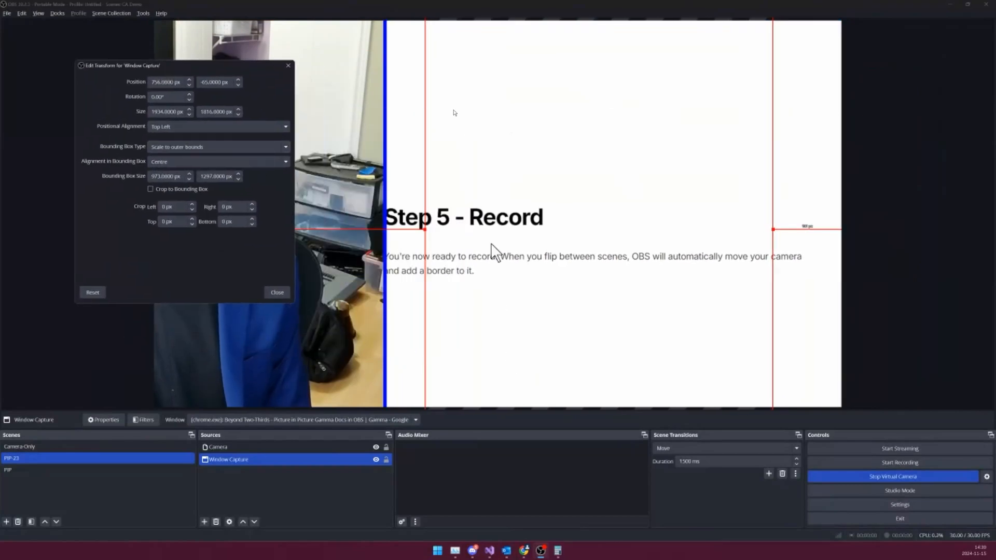
left_click_drag(450, 102, 476, 166)
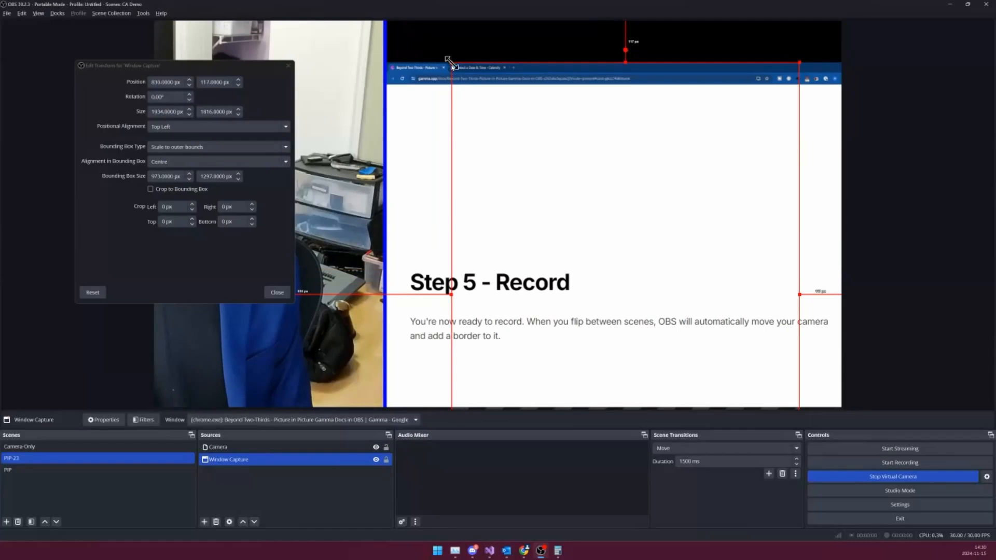
left_click_drag(451, 63, 432, 256)
left_click_drag(514, 304, 563, 81)
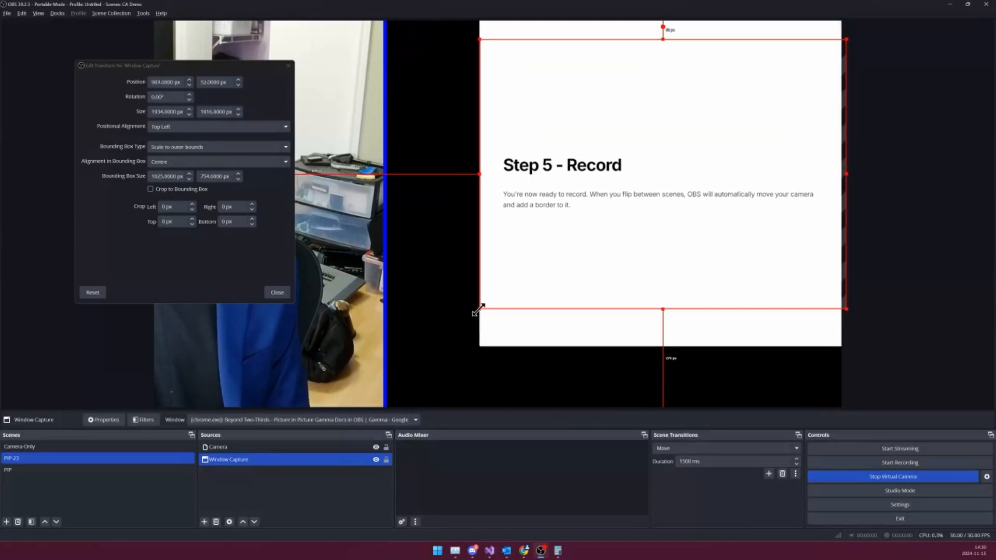
left_click_drag(478, 310, 388, 343)
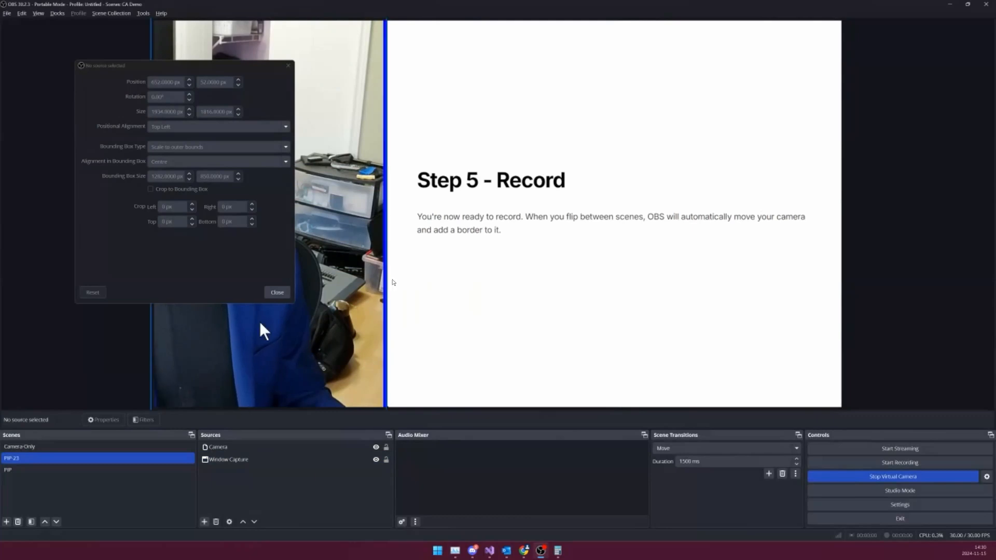
left_click(485, 199)
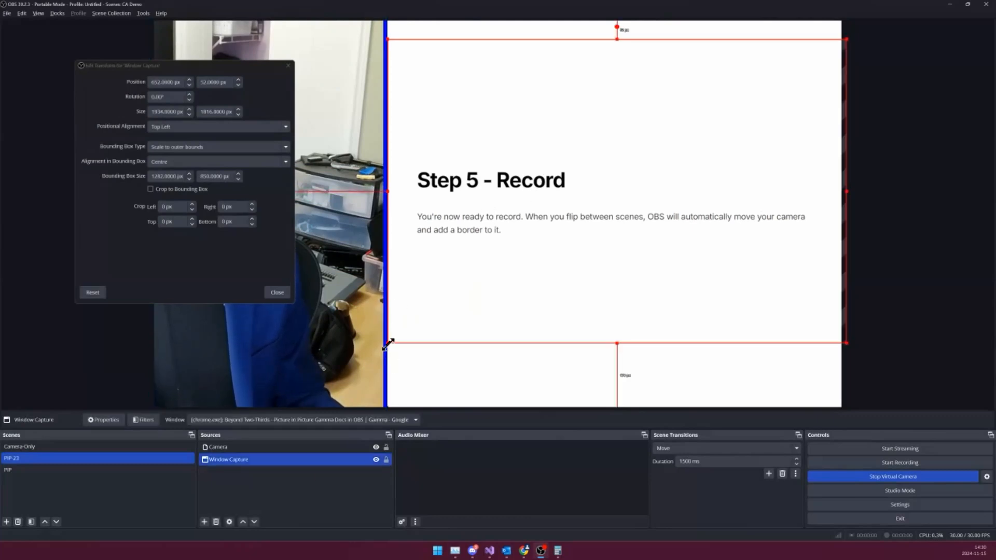
left_click_drag(388, 343, 384, 346)
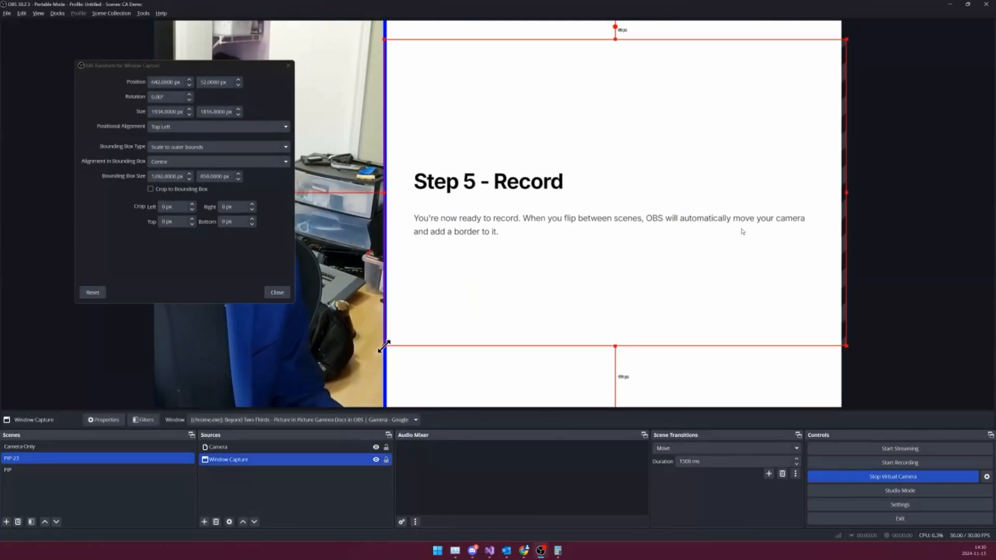
left_click(916, 210)
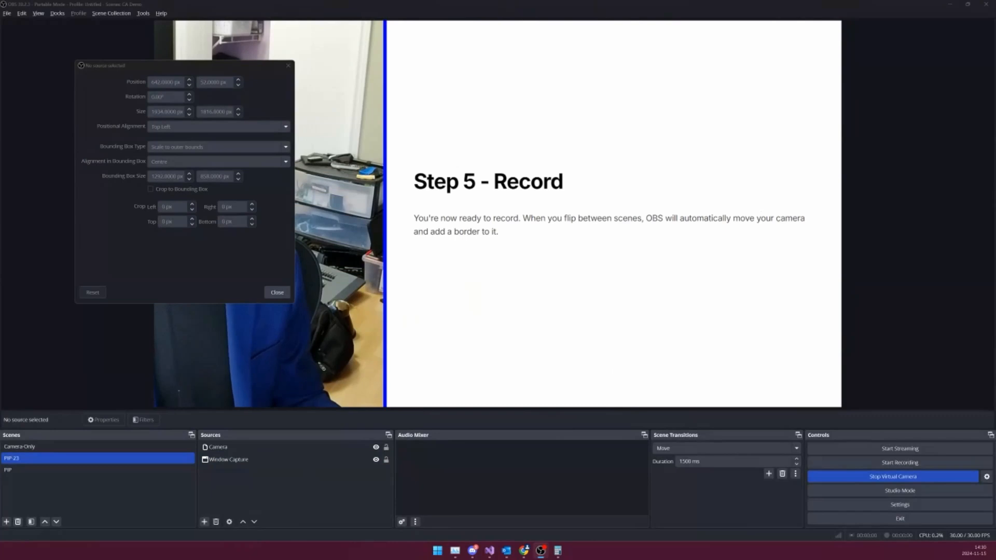
Step: Page the captured Gamma presentation back to the Prerequisites slide to check how the slides fit
key("Left")
key("Left")
key("Left")
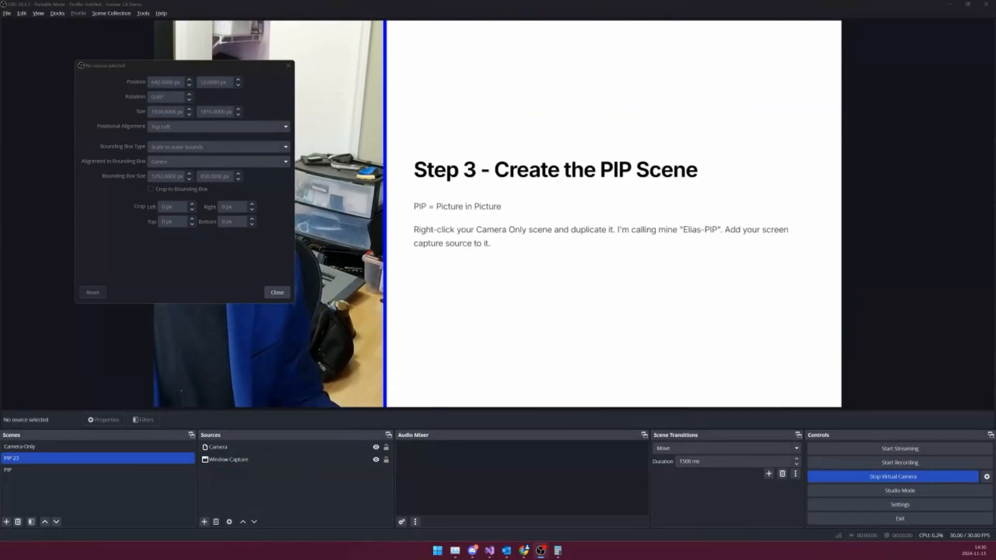
key("Left")
key("Left")
key("Left")
key("Left")
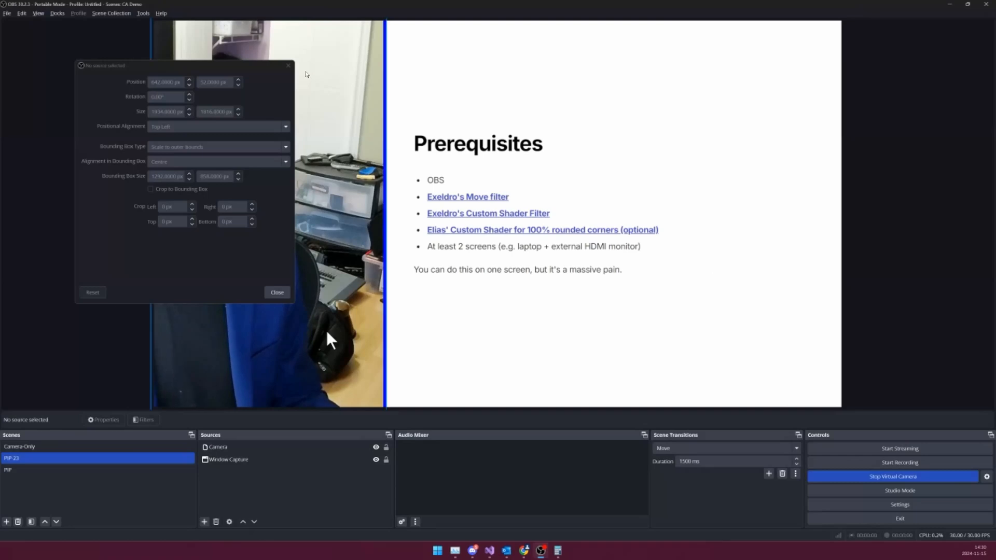
Step: Close the transform settings and preview the scene transitions by switching to PIP, PIP-23 and Camera-Only
left_click(277, 291)
left_click(275, 289)
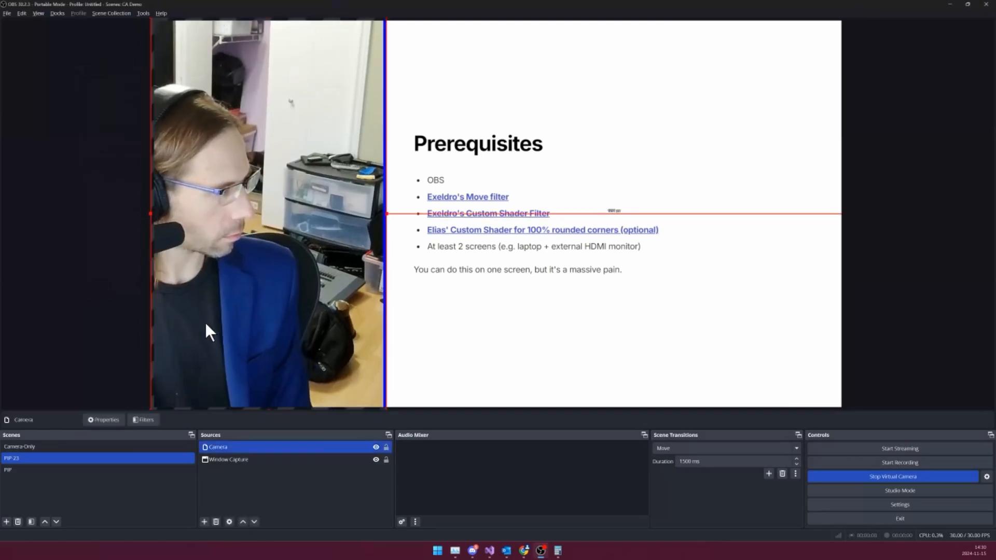
left_click(37, 471)
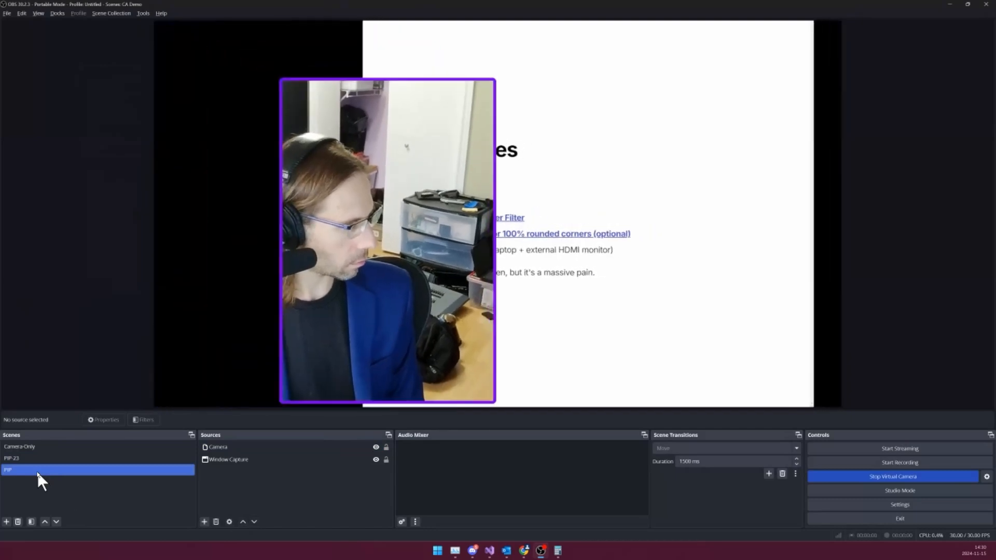
left_click(51, 458)
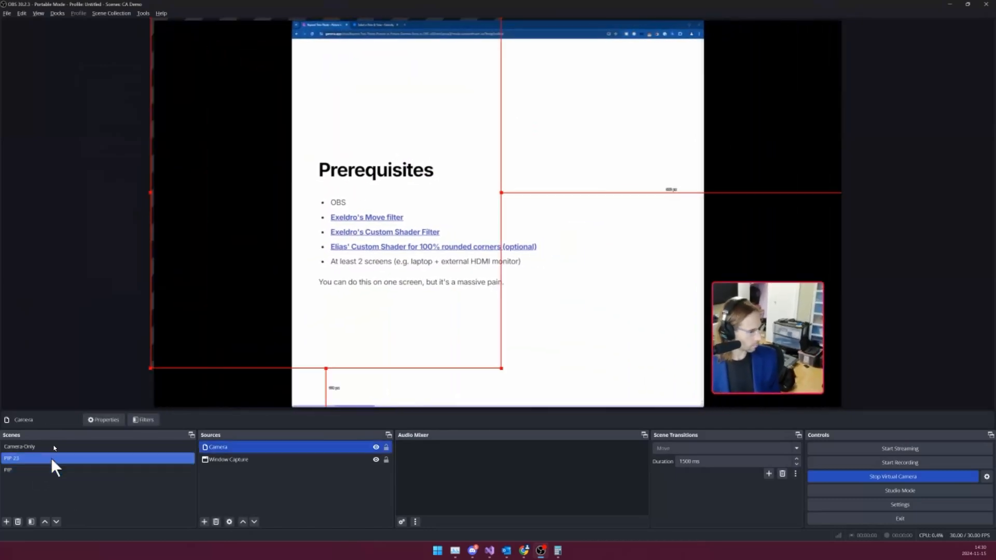
left_click(54, 444)
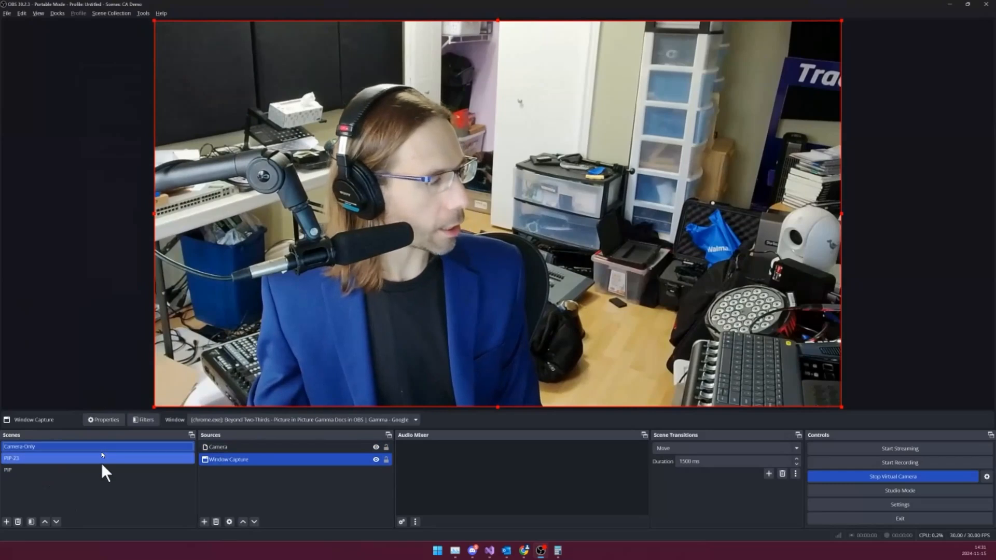
Step: Switch to the PIP-23 scene and export the scene collection to the Desktop as CA_Demo.json
left_click(100, 459)
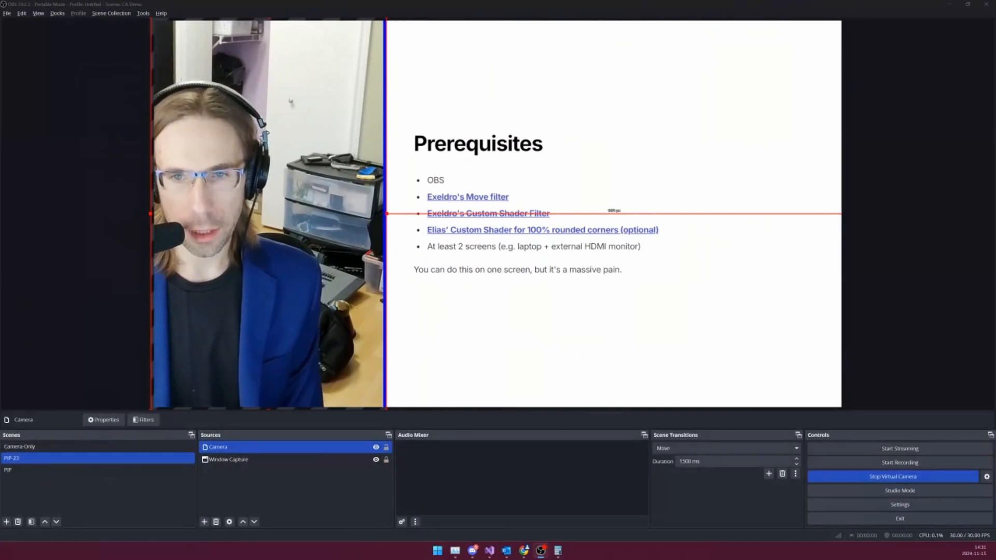
left_click(112, 13)
left_click(108, 79)
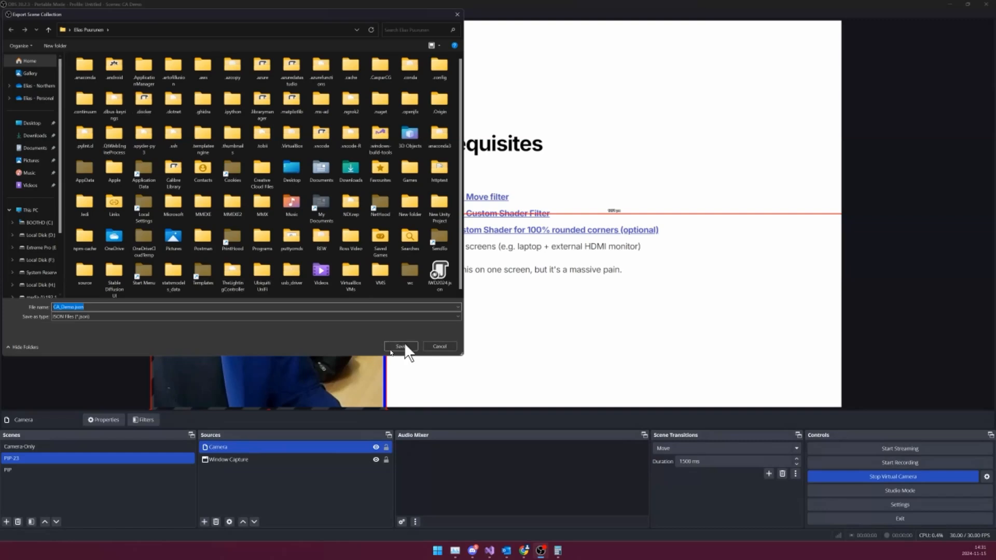
left_click(30, 125)
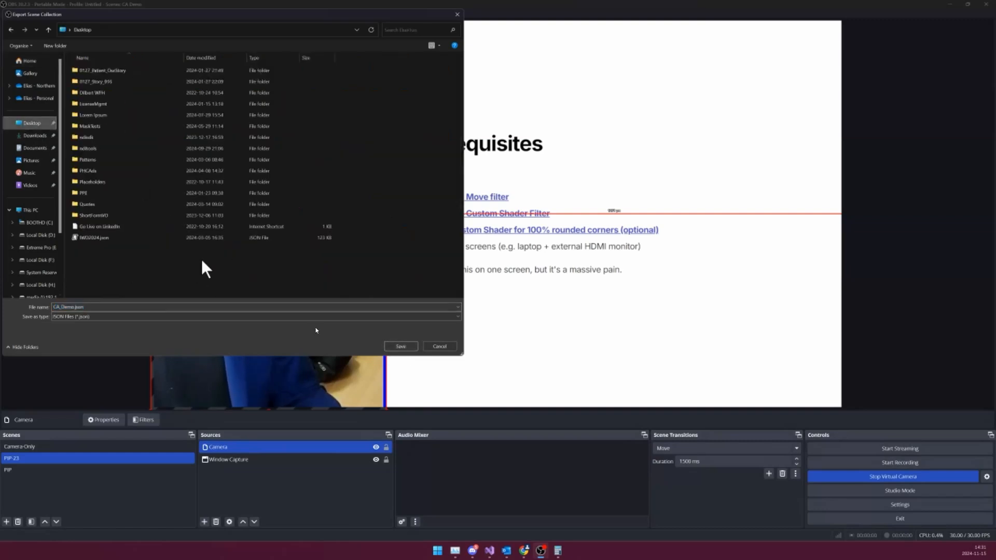
left_click(399, 346)
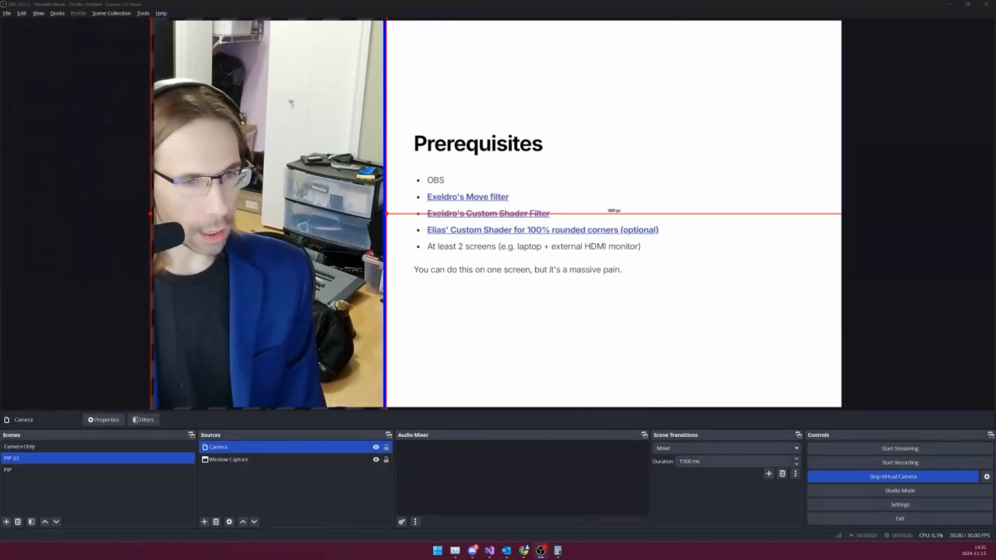
Step: Open the QR code generator in a new tab of the captured browser and generate a code from the Gamma presentation link
key("ctrl+t")
key("ctrl+v")
key("Return")
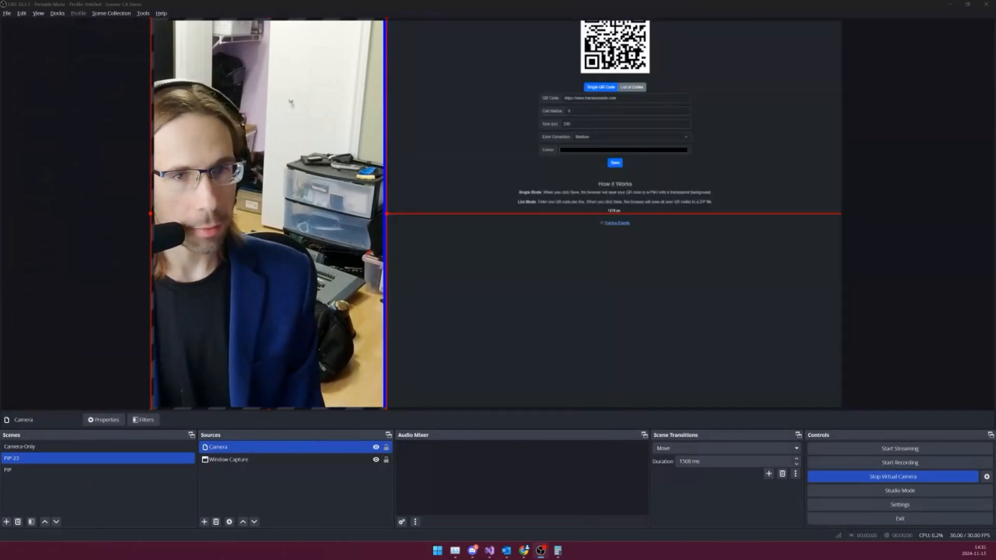
key("ctrl+v")
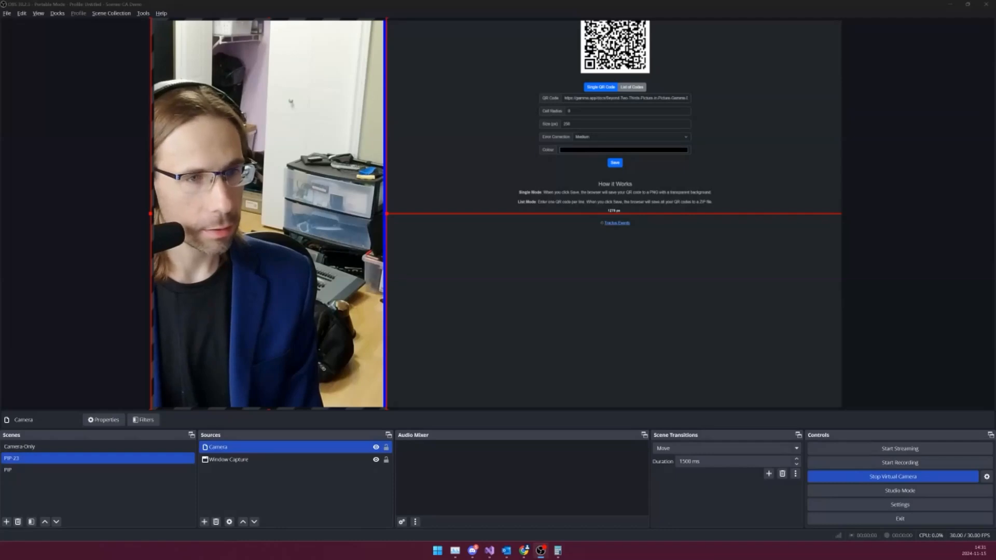
Step: Move the Window Capture slightly down so the whole QR code shows, and set the code's size to 1024 px
mouse_move(662, 186)
left_mouse_down()
mouse_move(663, 212)
mouse_move(672, 198)
left_mouse_up()
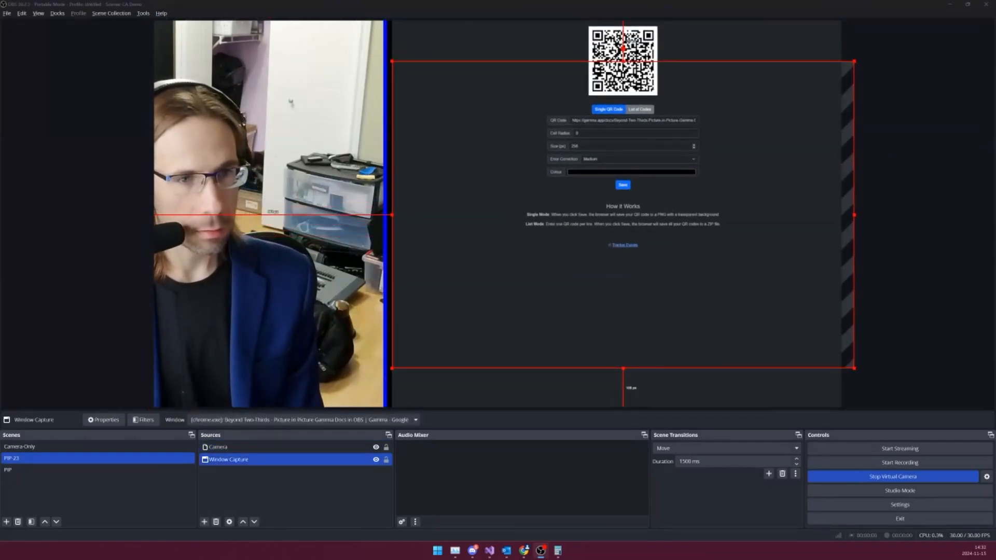
type("1024")
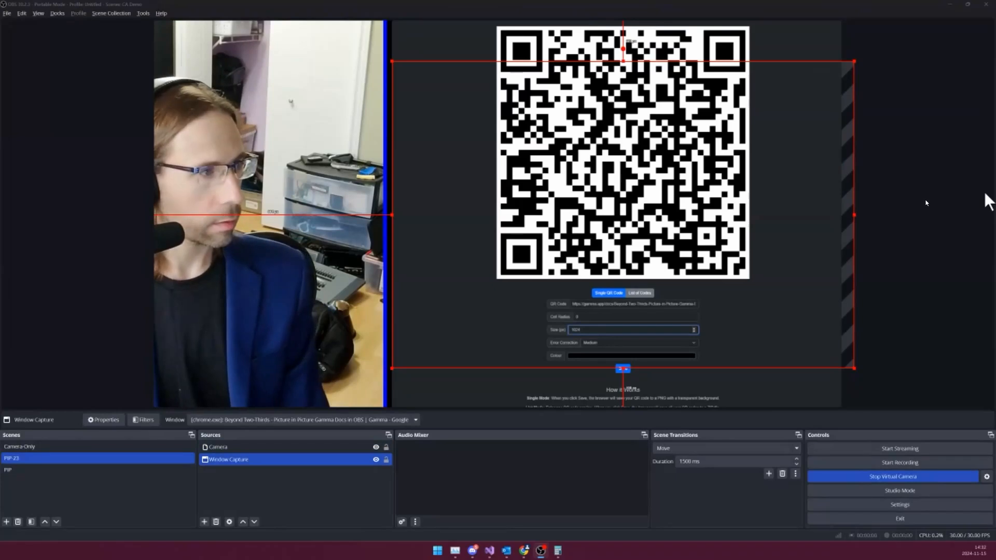
left_click(926, 202)
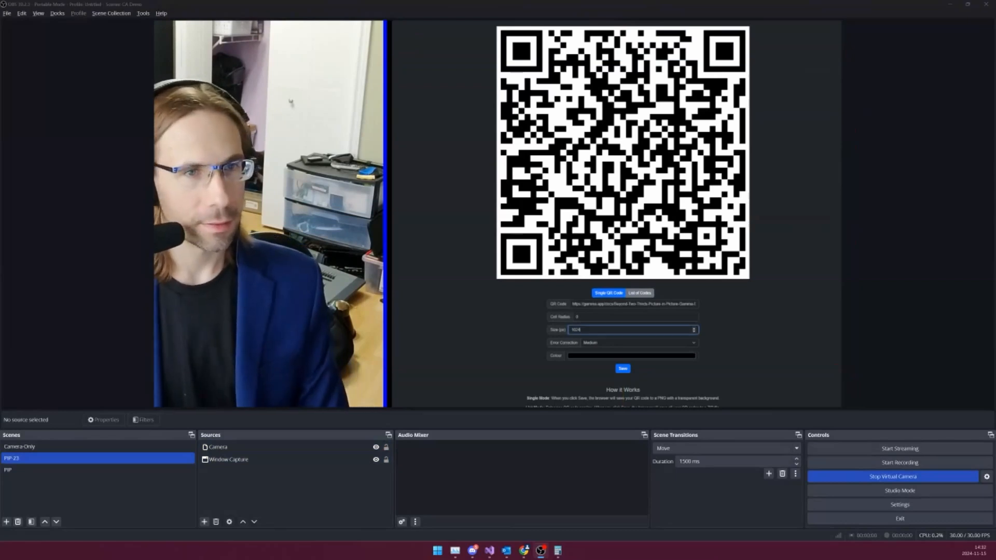
Step: Nudge the Window Capture slightly left against the blue camera border and deselect it
key("ctrl+t")
key("ctrl+w")
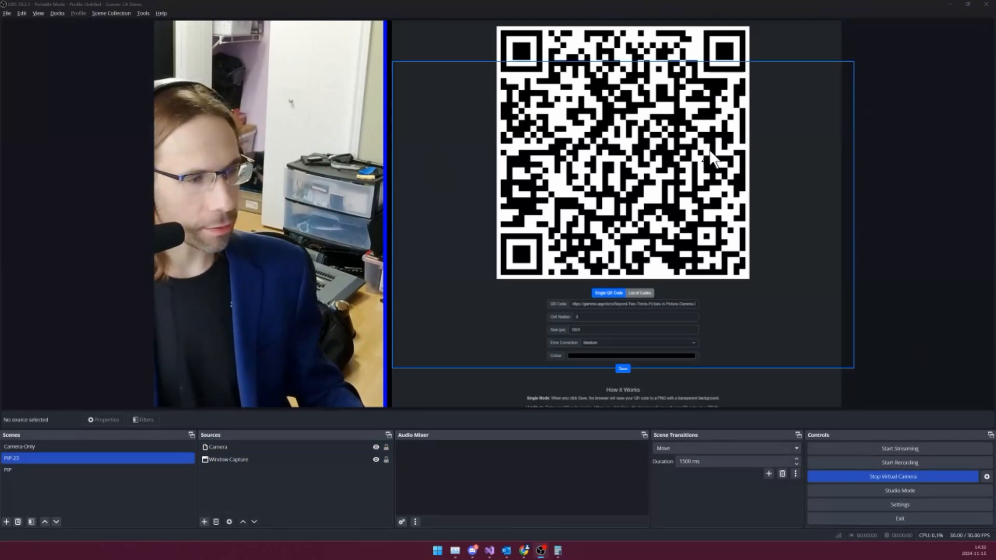
left_click_drag(709, 150, 707, 151)
left_click(926, 205)
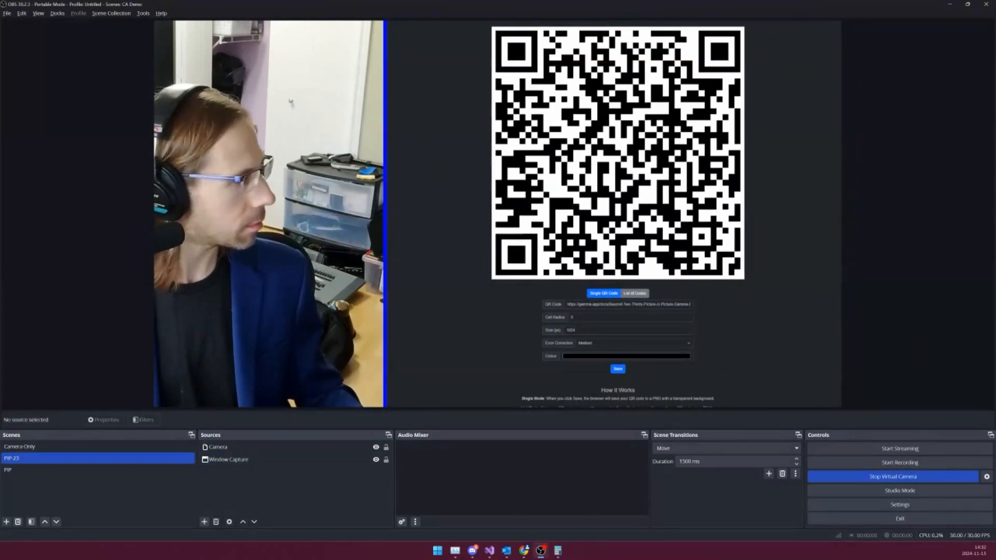